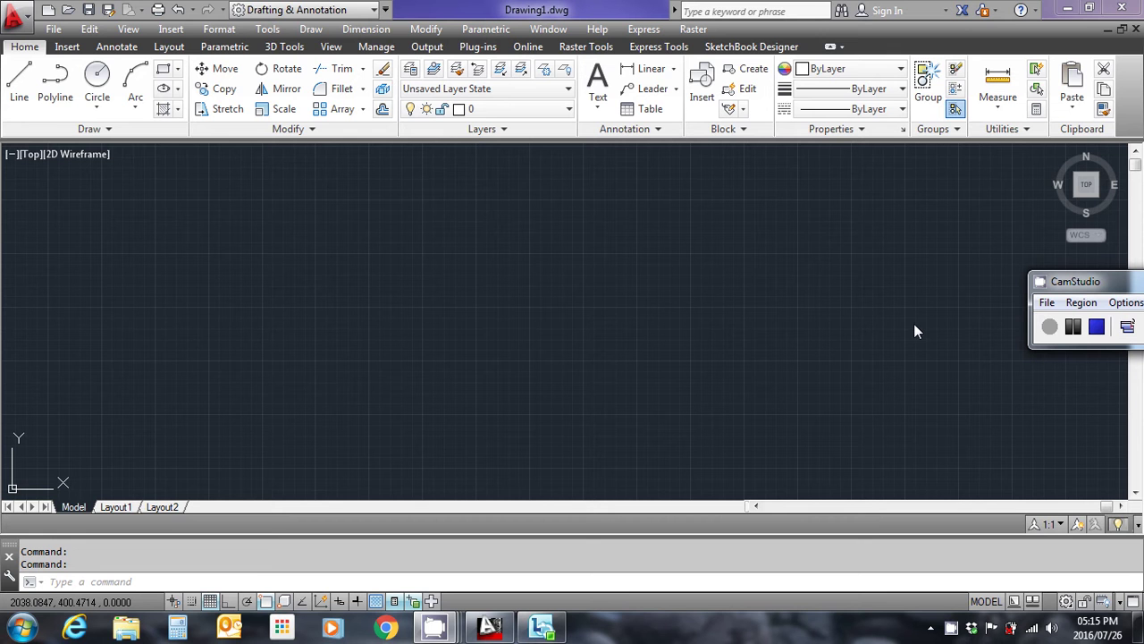
{"action": "left_click", "coordinate": [220, 30]}
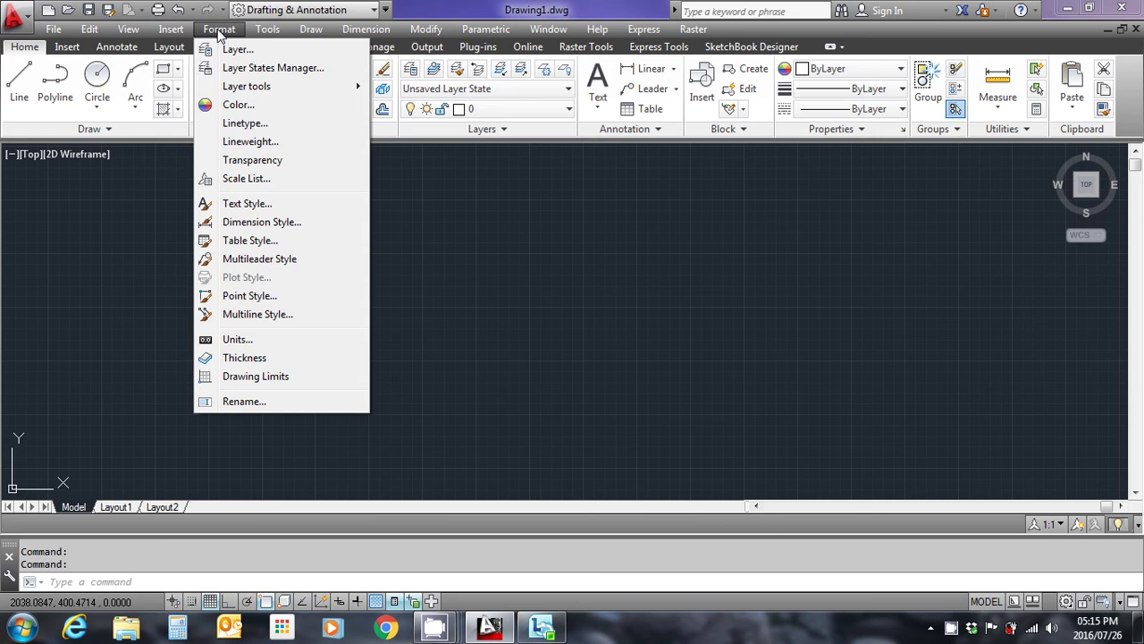
{"action": "left_click", "coordinate": [247, 229]}
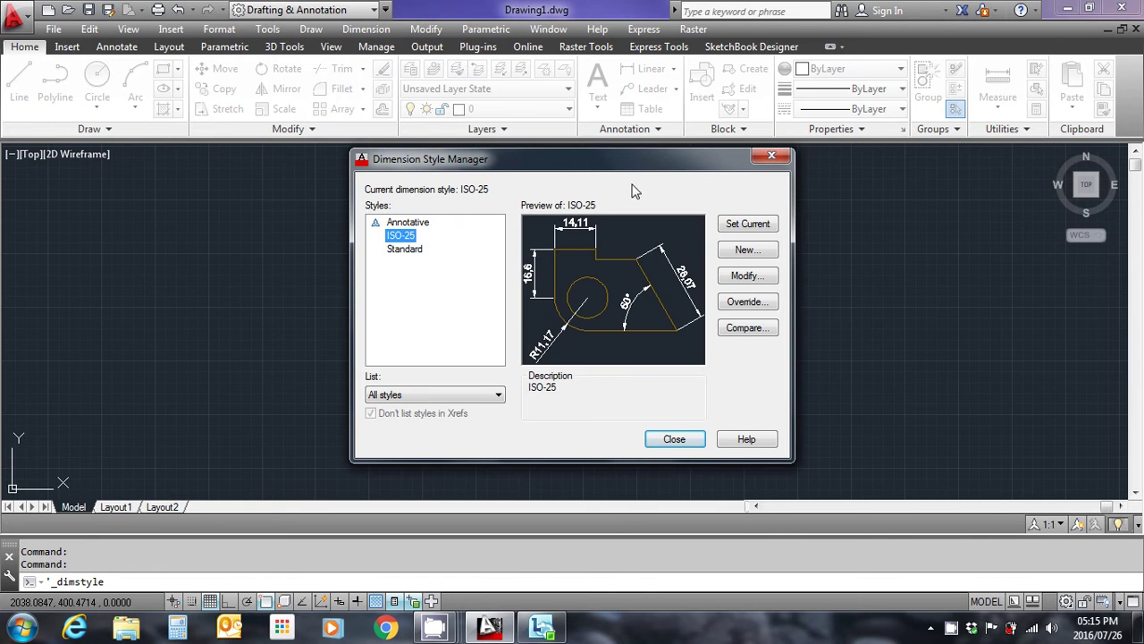
{"action": "left_click", "coordinate": [779, 161]}
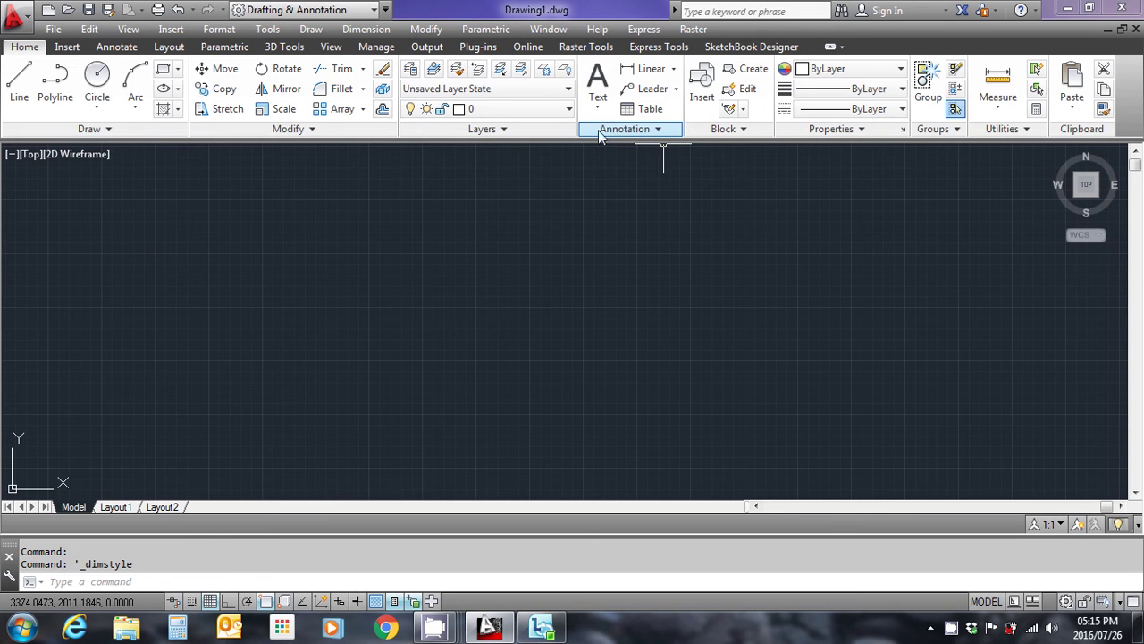
Create an annotative dimension style named "New dim style" based on ISO-25 for all dimensions.
{"action": "left_click", "coordinate": [658, 130]}
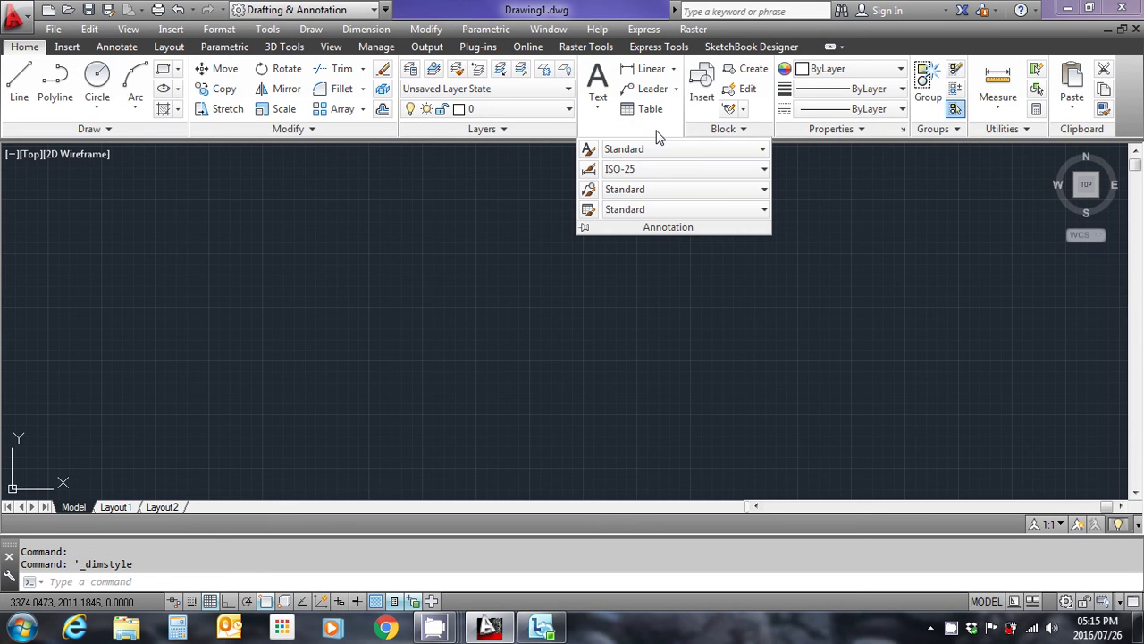
{"action": "left_click", "coordinate": [590, 171]}
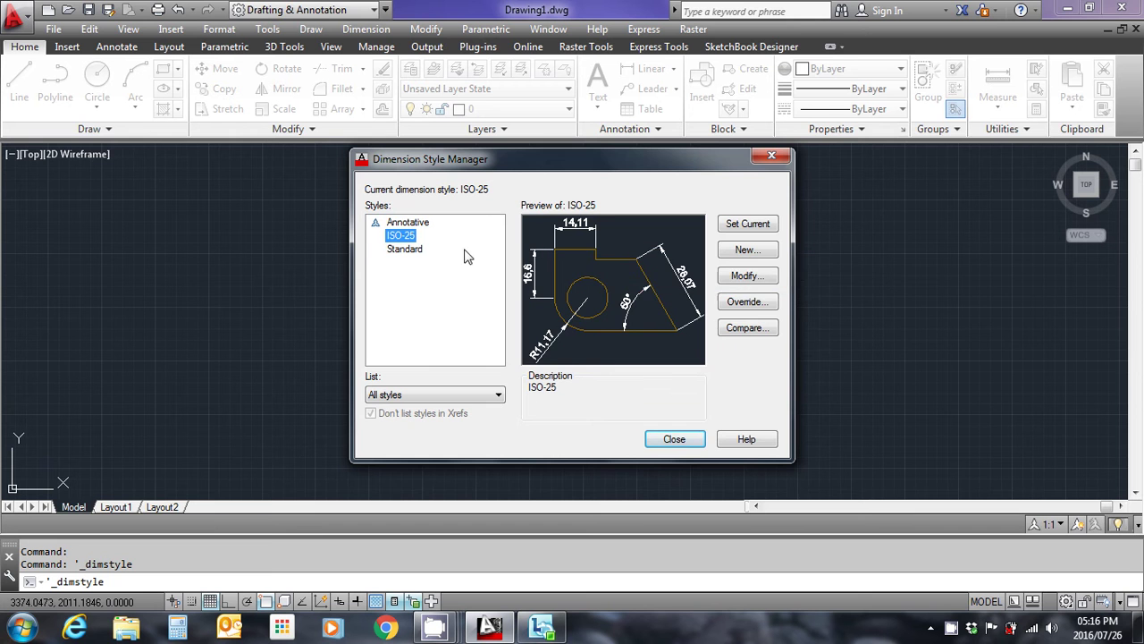
{"action": "left_click", "coordinate": [749, 252]}
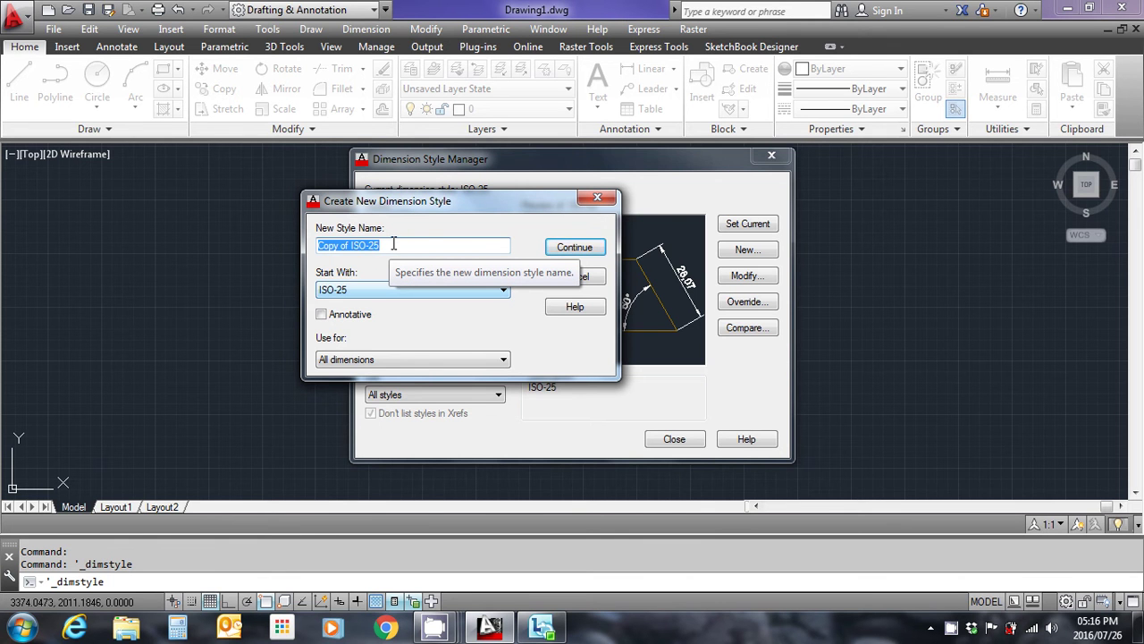
{"action": "type", "text": "New dm"}
{"action": "key", "text": "BackSpace"}
{"action": "type", "text": "im styl"}
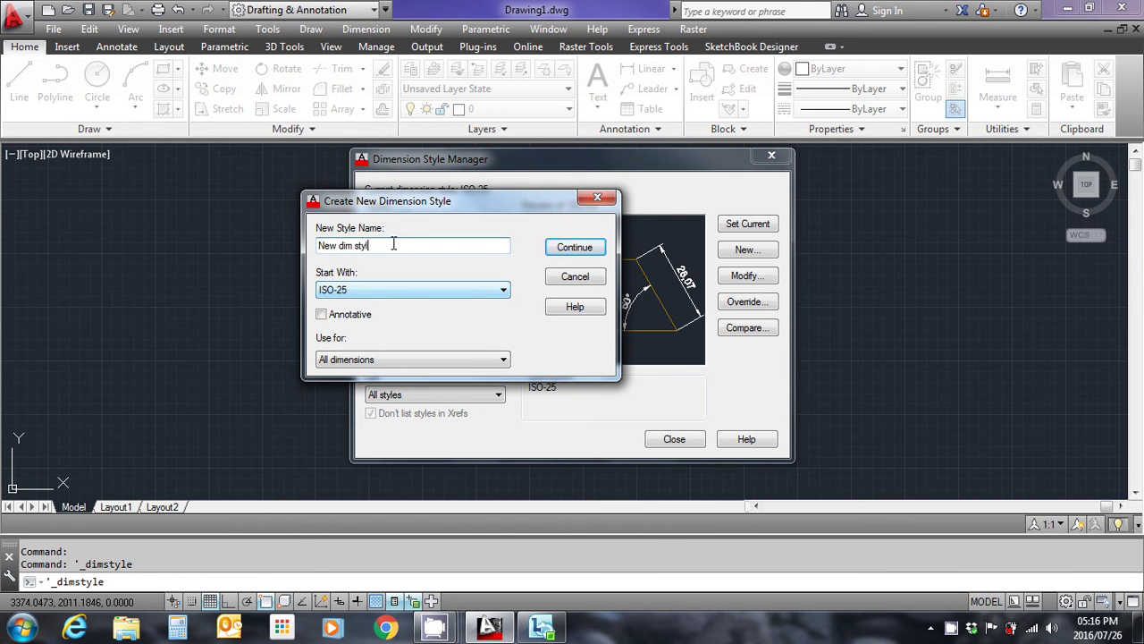
{"action": "type", "text": "e"}
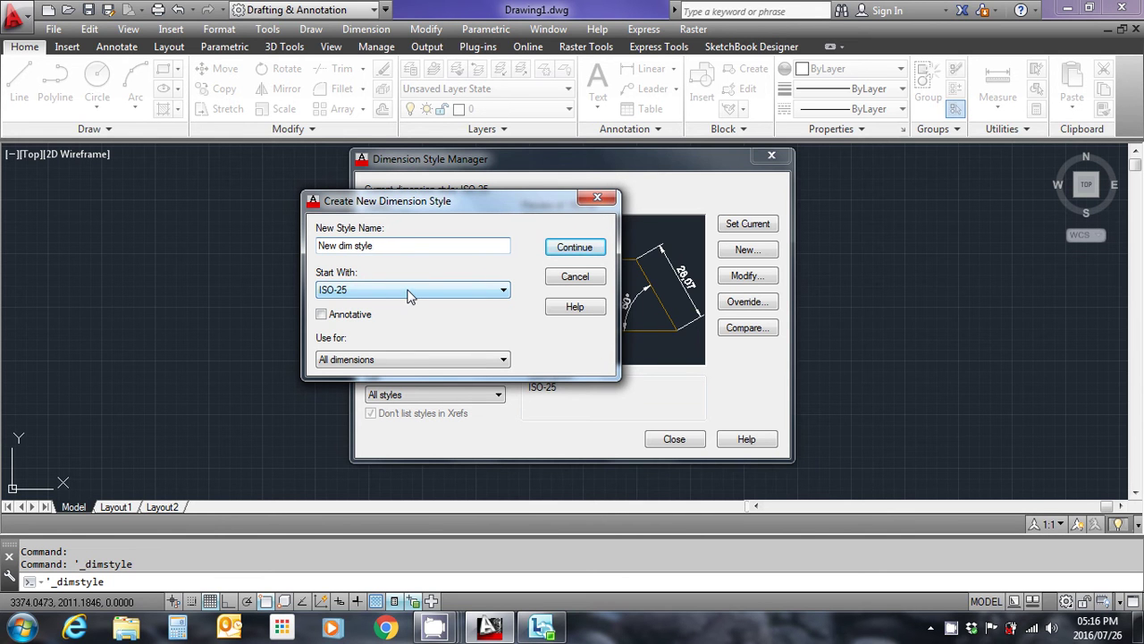
{"action": "left_click", "coordinate": [321, 316]}
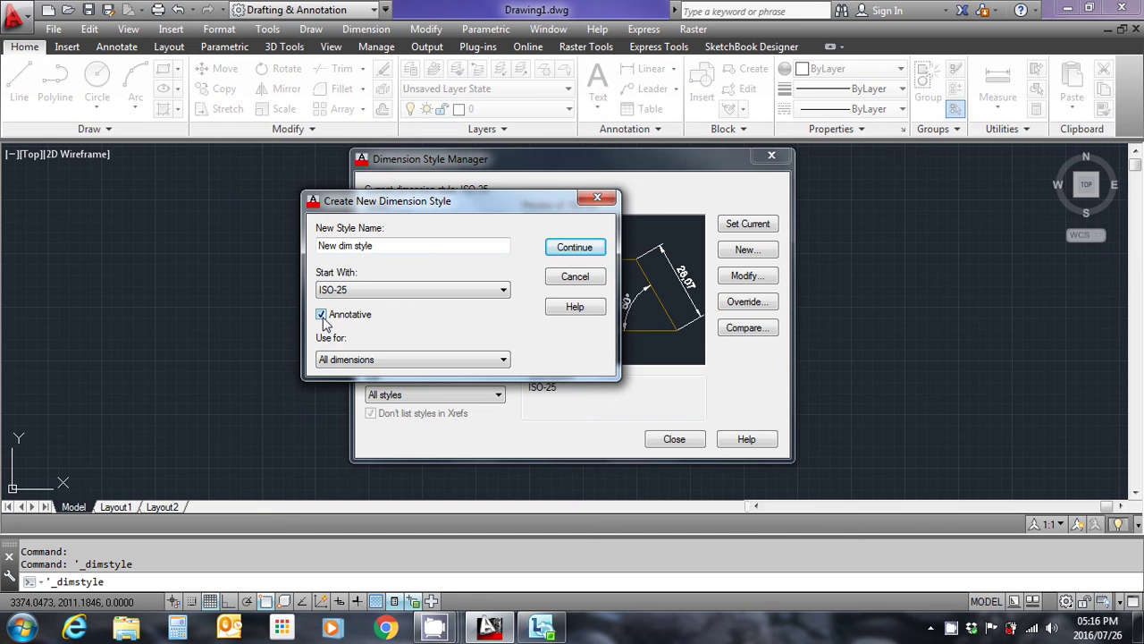
{"action": "left_click", "coordinate": [574, 248]}
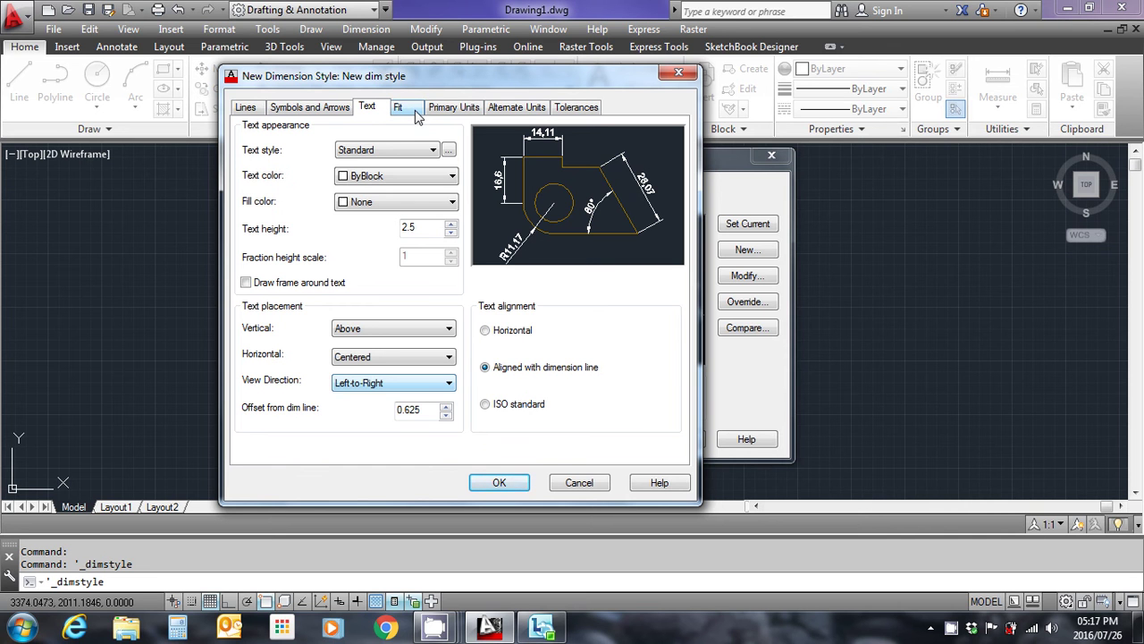
Set the new style's dimension line color to index color 42 and its baseline spacing to 0.
{"action": "left_click", "coordinate": [247, 107]}
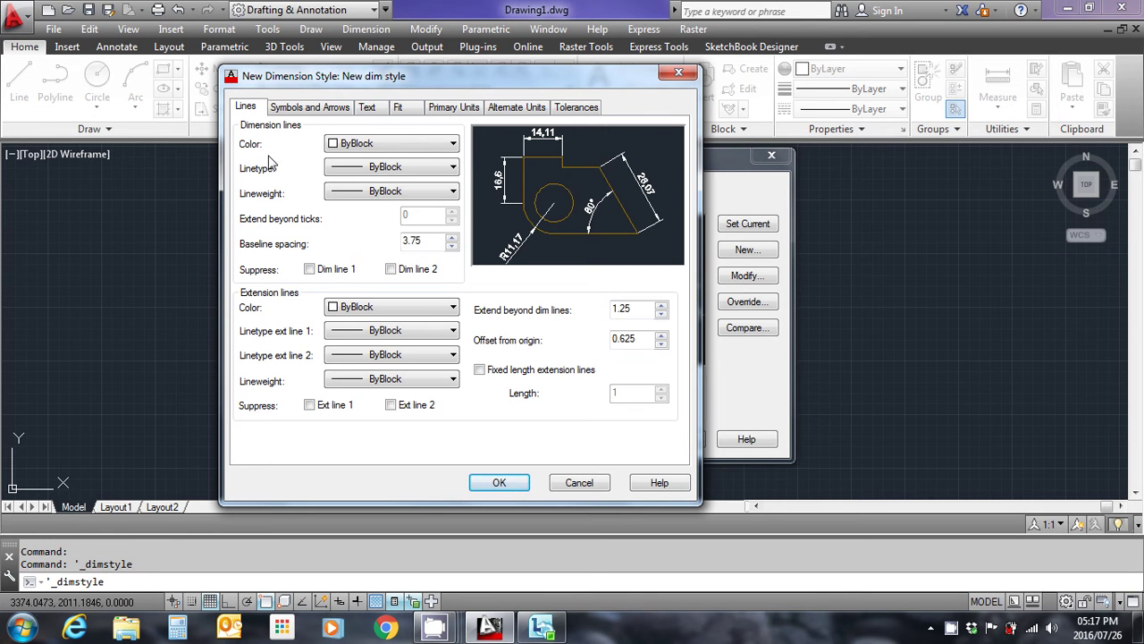
{"action": "left_click", "coordinate": [452, 146]}
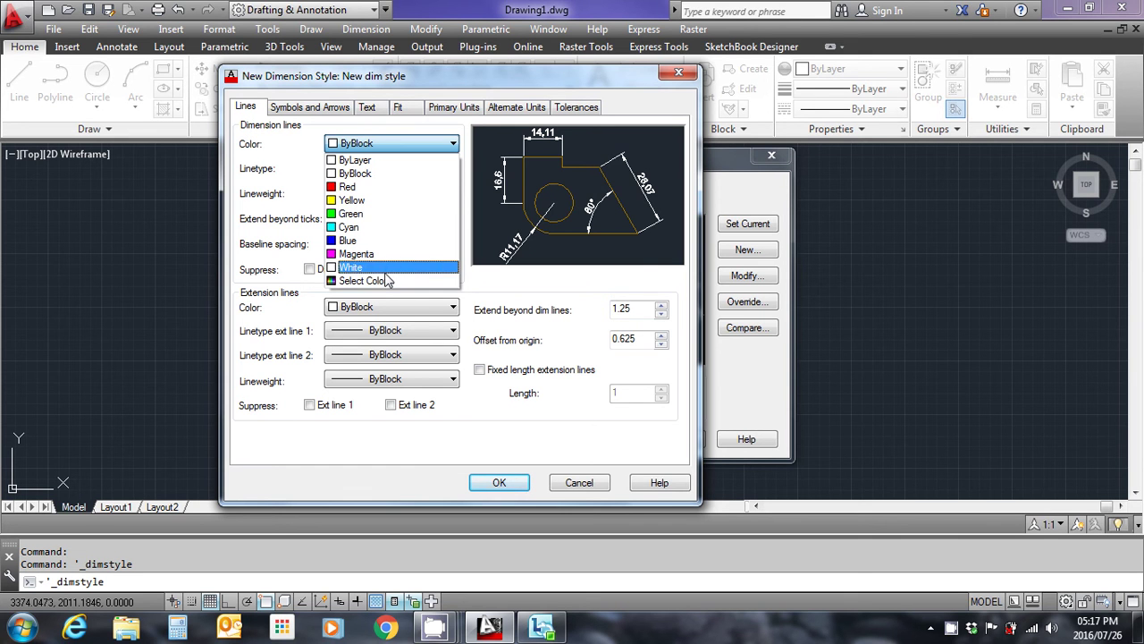
{"action": "left_click", "coordinate": [378, 281]}
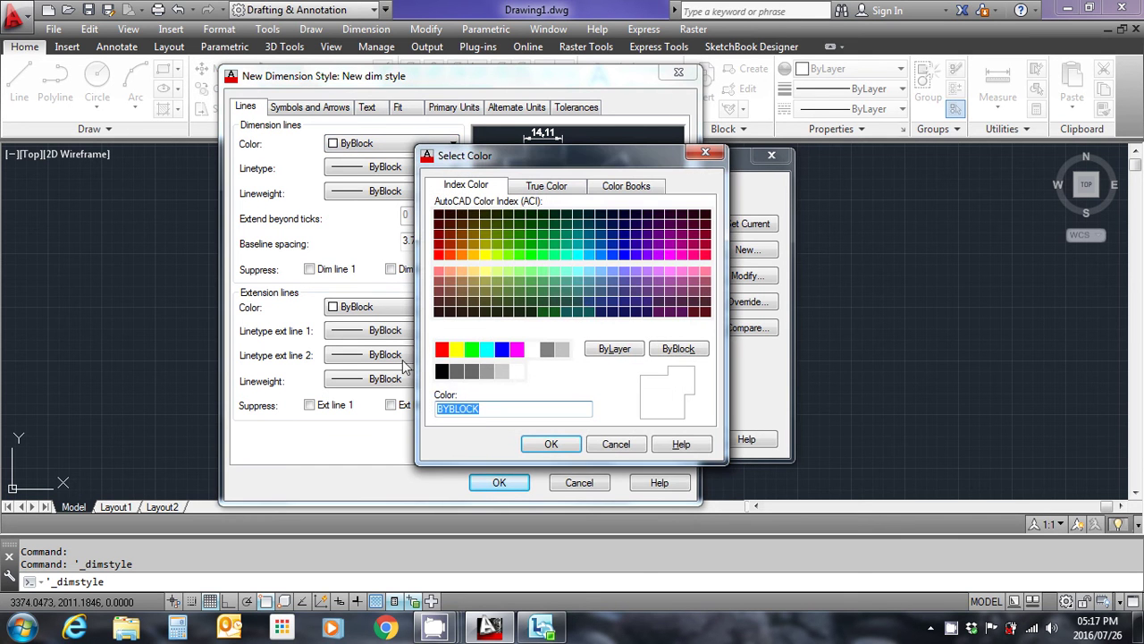
{"action": "left_click", "coordinate": [497, 407]}
{"action": "left_click_drag", "start_coordinate": [497, 408], "coordinate": [421, 411]}
{"action": "type", "text": "42"}
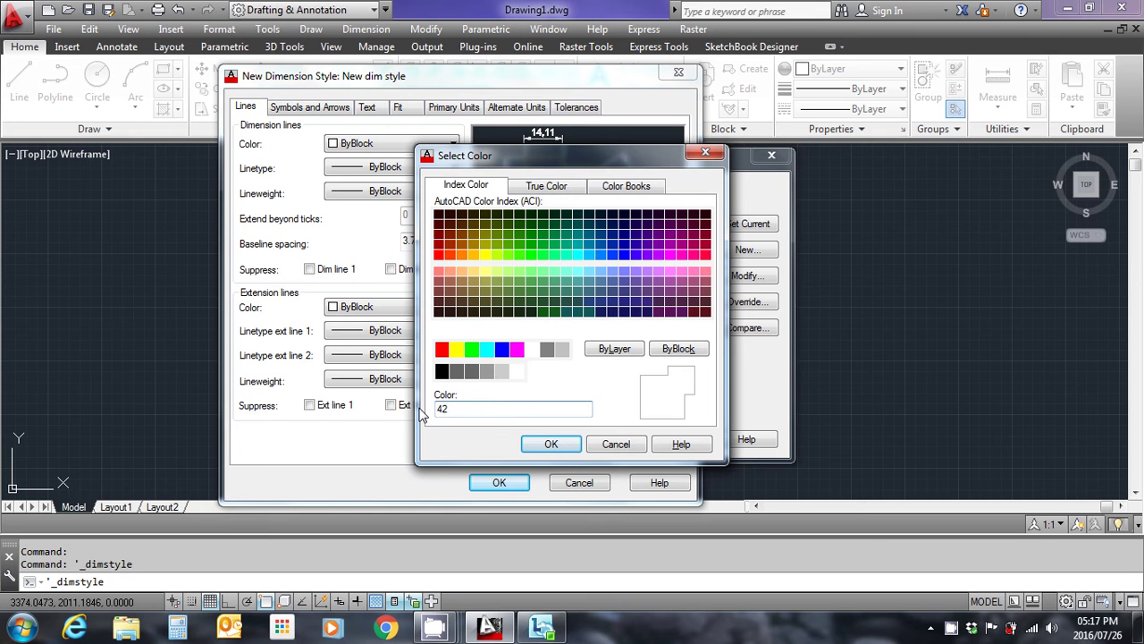
{"action": "left_click", "coordinate": [552, 443]}
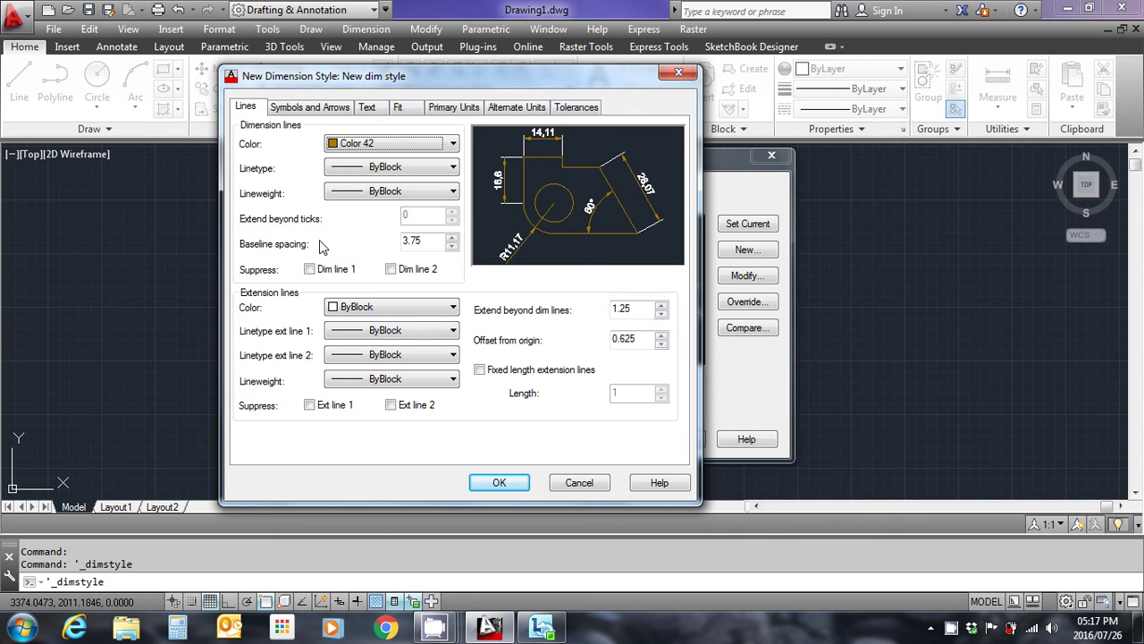
{"action": "left_click_drag", "start_coordinate": [442, 240], "coordinate": [383, 238]}
{"action": "type", "text": "0"}
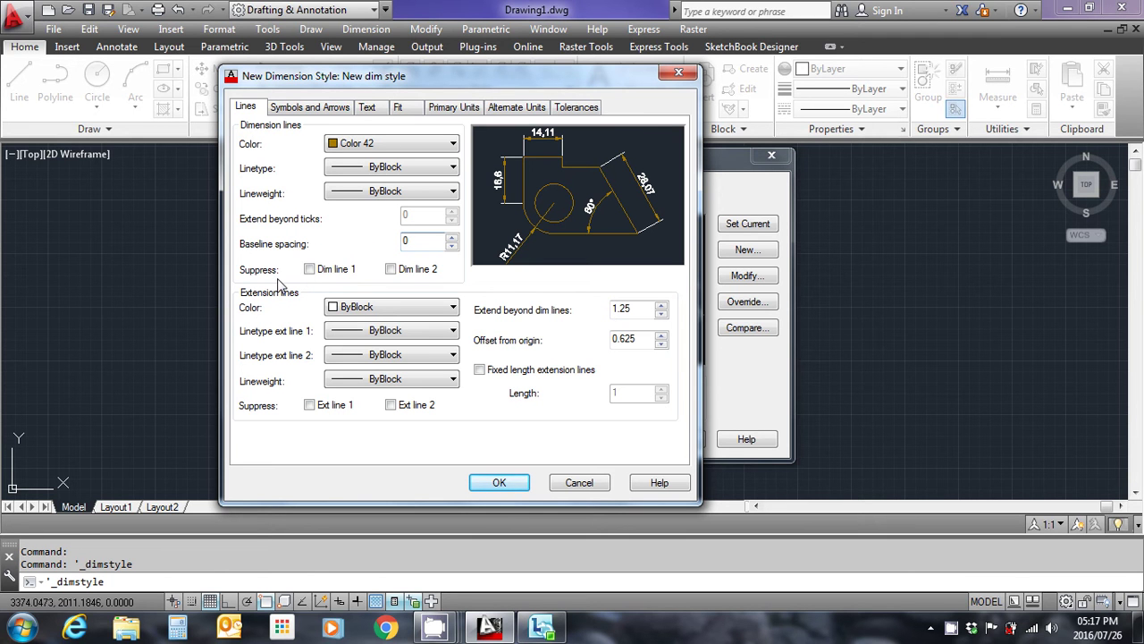
Set the extension line color of the new dimension style to index color 42.
{"action": "left_click", "coordinate": [454, 308]}
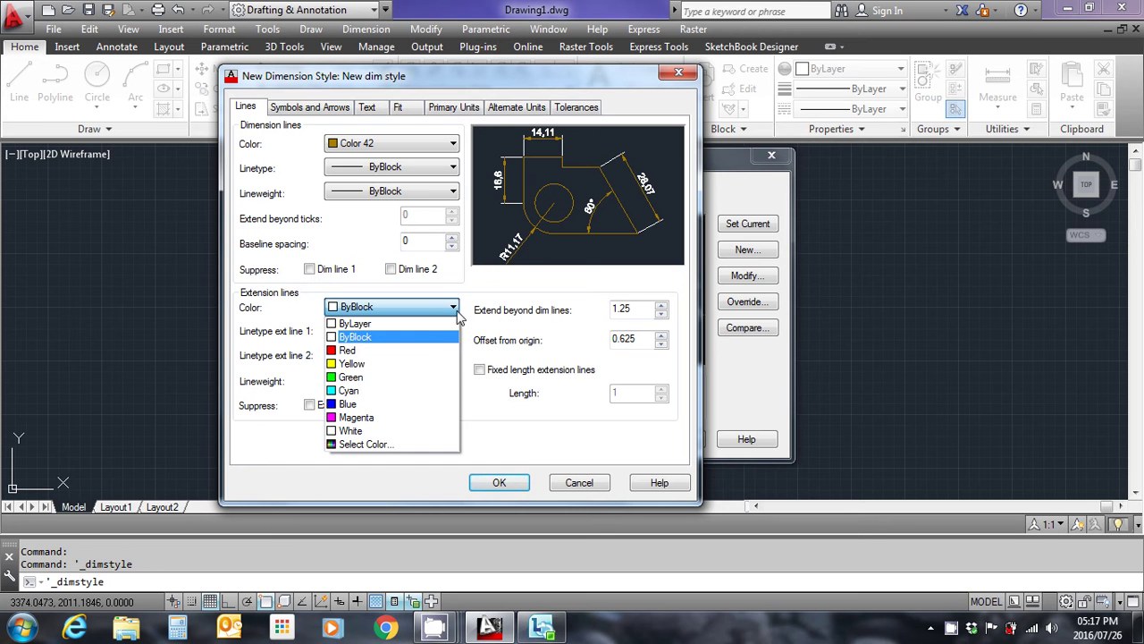
{"action": "left_click", "coordinate": [386, 445]}
{"action": "type", "text": "42"}
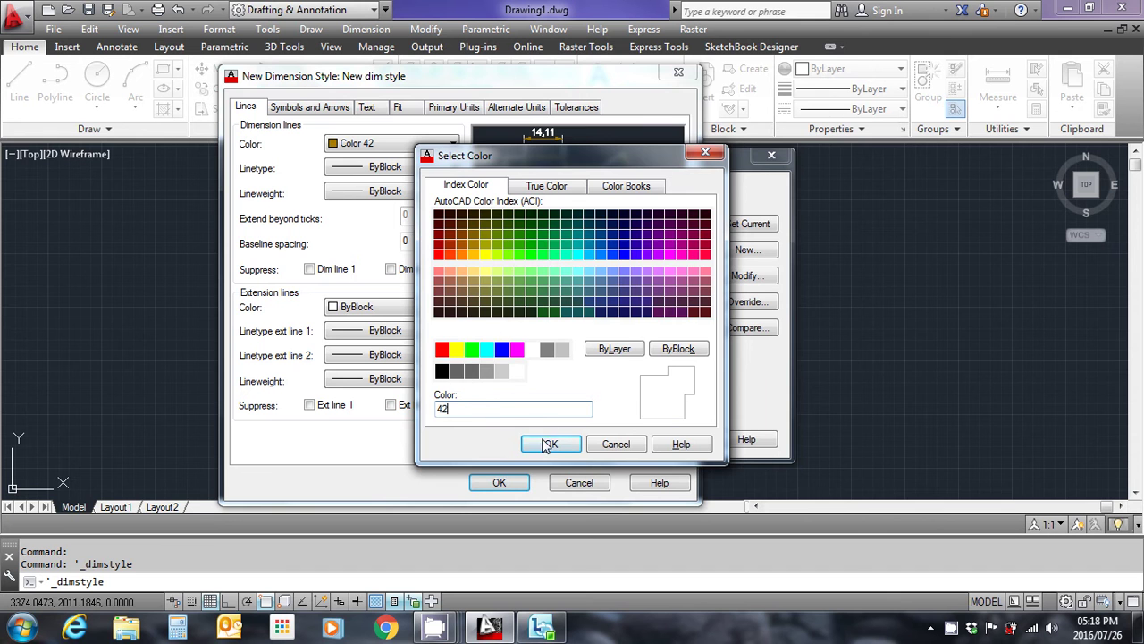
{"action": "left_click", "coordinate": [547, 444]}
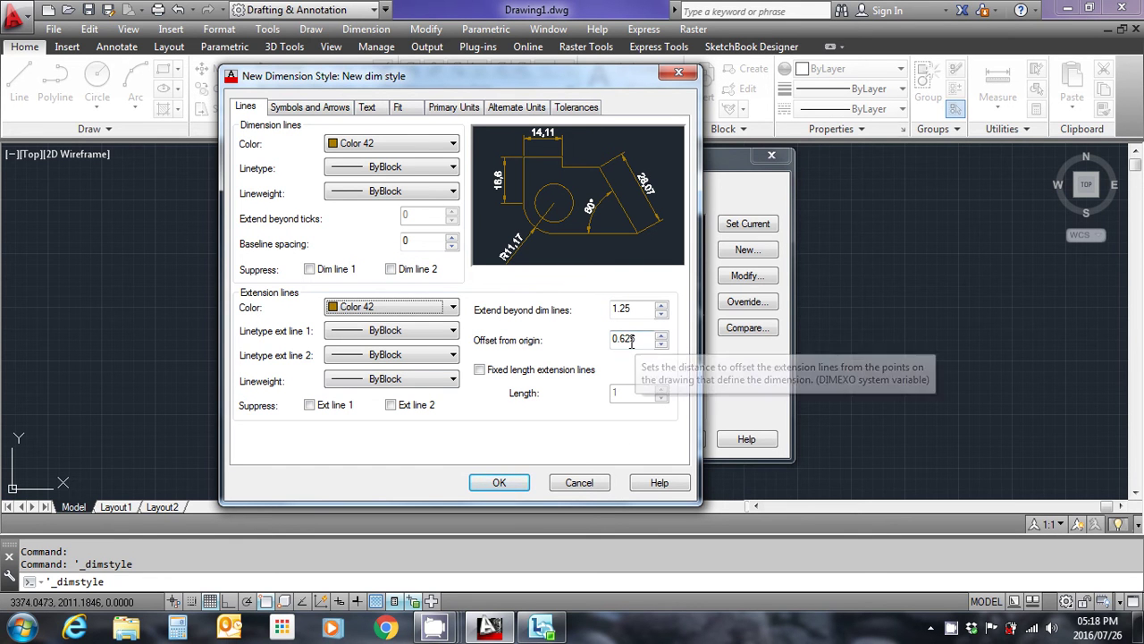
Set the extension lines' offset from origin to 3 and their extension beyond the dimension lines to 1.
{"action": "left_click_drag", "start_coordinate": [632, 344], "coordinate": [594, 341]}
{"action": "type", "text": "3"}
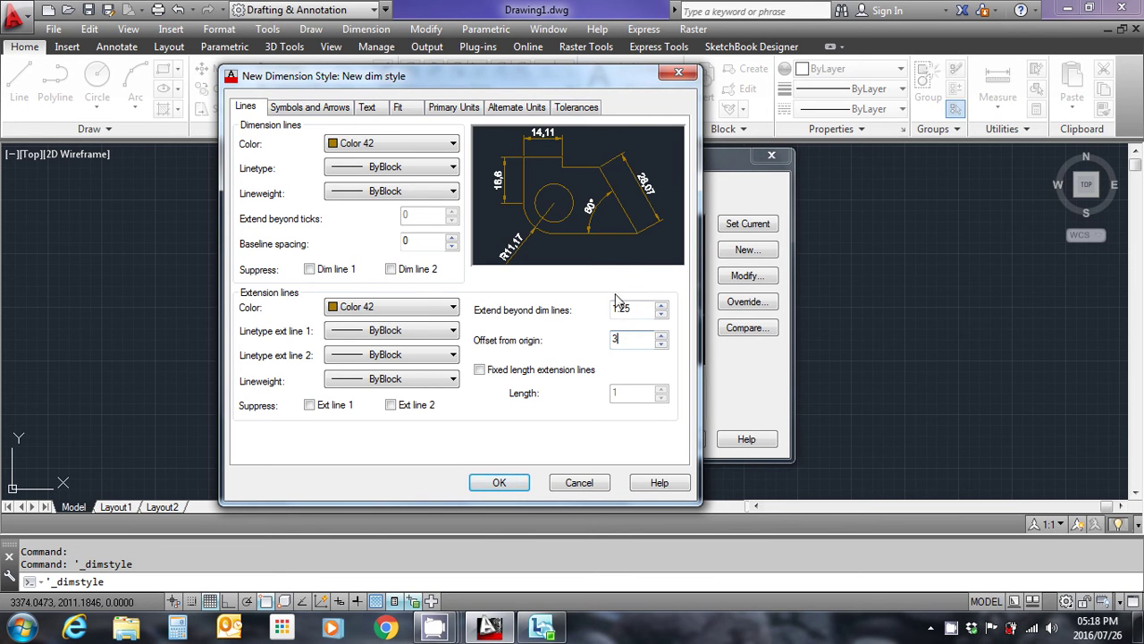
{"action": "left_click_drag", "start_coordinate": [640, 309], "coordinate": [608, 311]}
{"action": "type", "text": "1"}
Change the first and second arrowheads of the new dimension style to Oblique.
{"action": "left_click", "coordinate": [342, 108]}
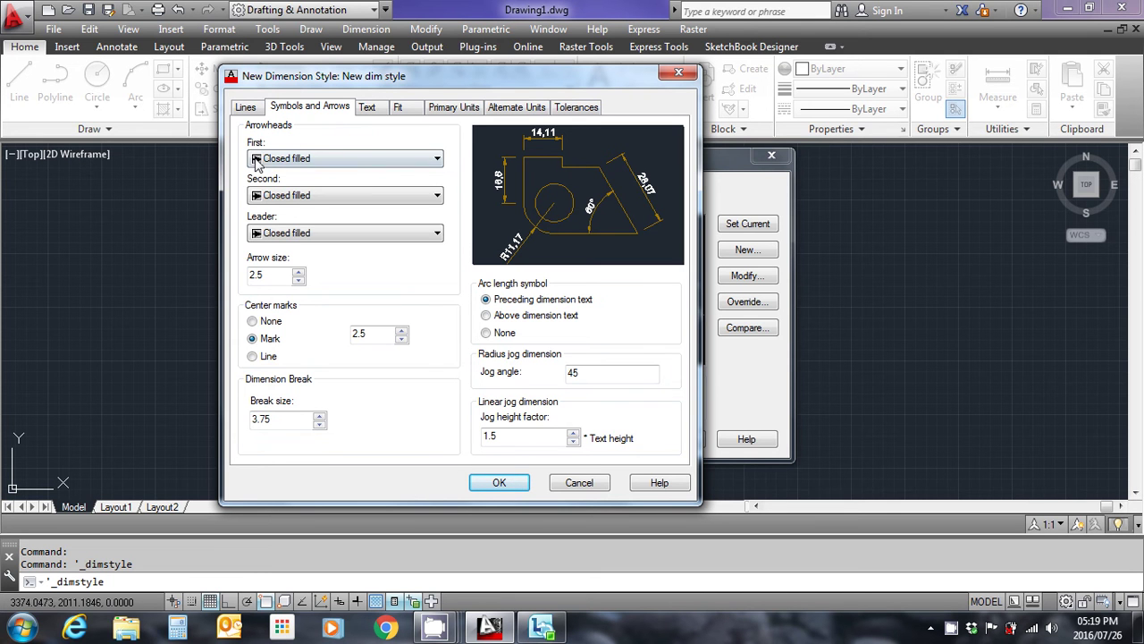
{"action": "left_click", "coordinate": [430, 161]}
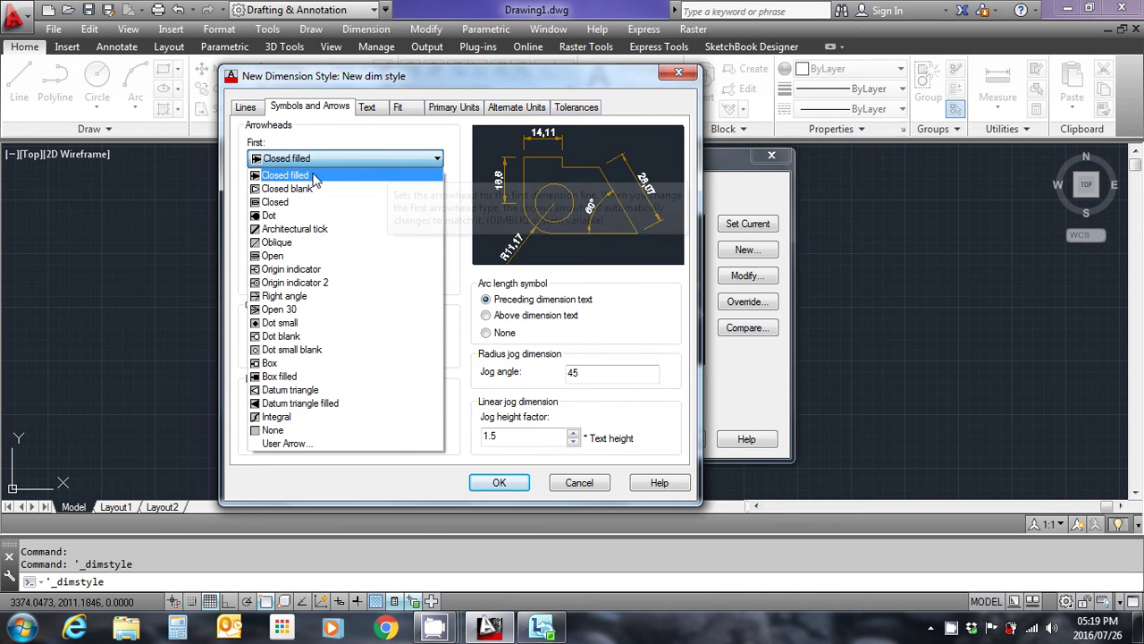
{"action": "left_click", "coordinate": [284, 242]}
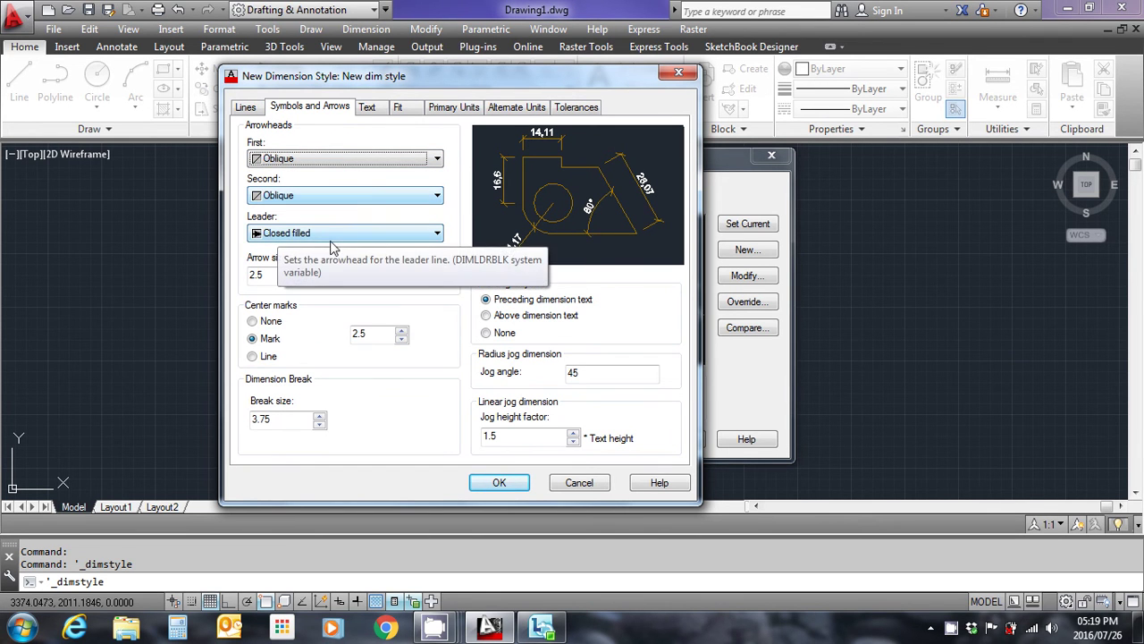
Set the arrow size to 2 and the center marks to None.
{"action": "left_click", "coordinate": [279, 274]}
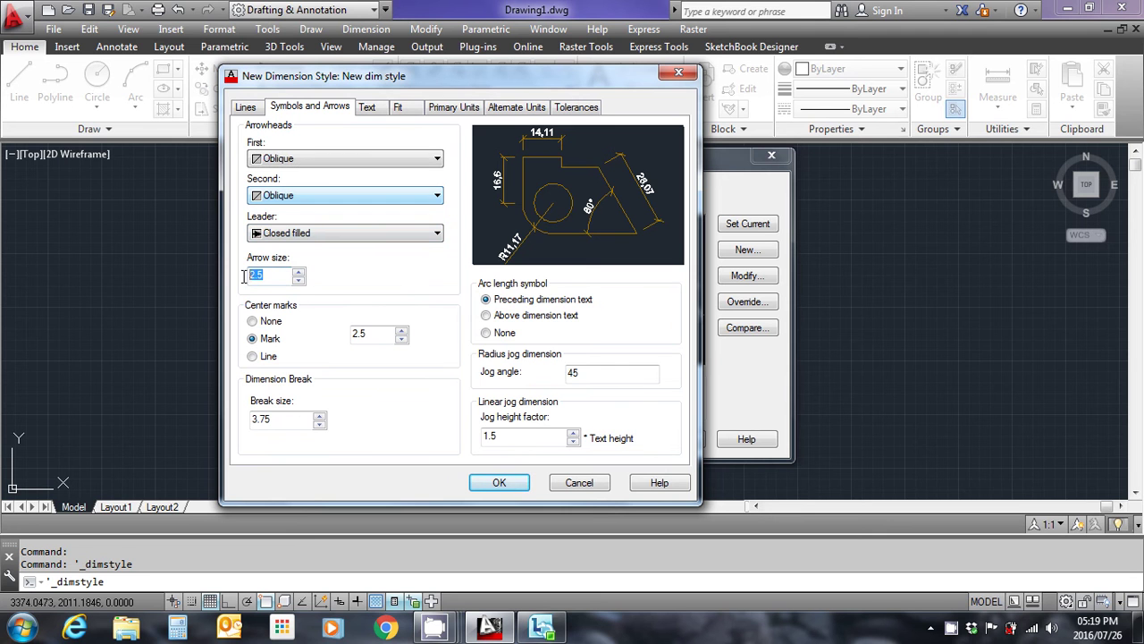
{"action": "key", "text": "BackSpace"}
{"action": "key", "text": "BackSpace"}
{"action": "left_click", "coordinate": [277, 320]}
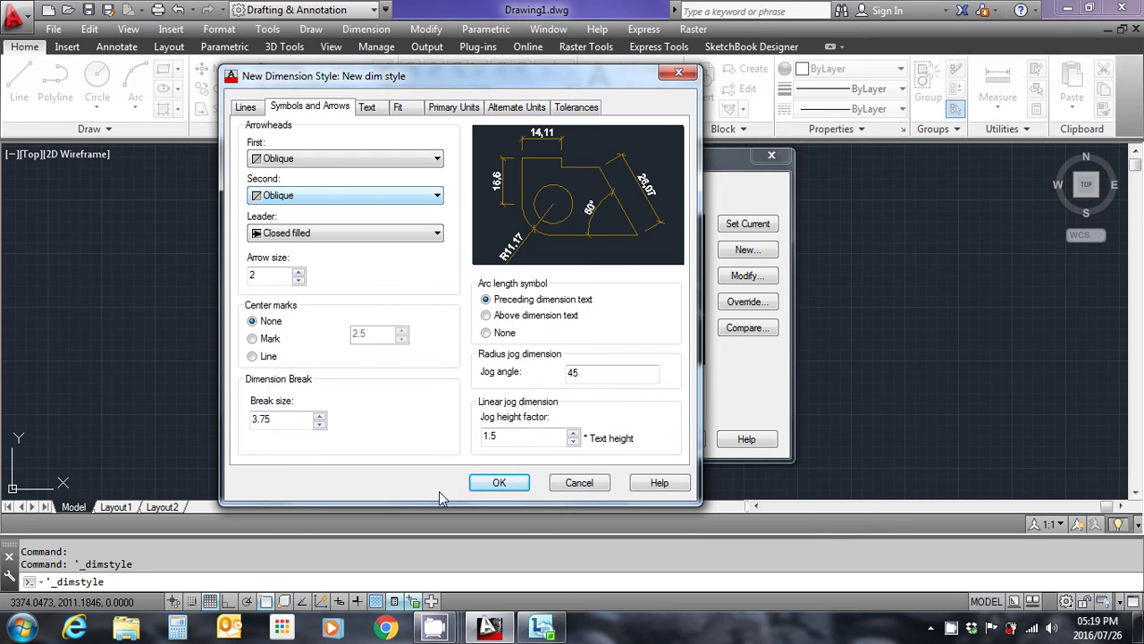
Change the font of the Standard text style used by the dimension style to isocp.shx.
{"action": "left_click", "coordinate": [370, 108]}
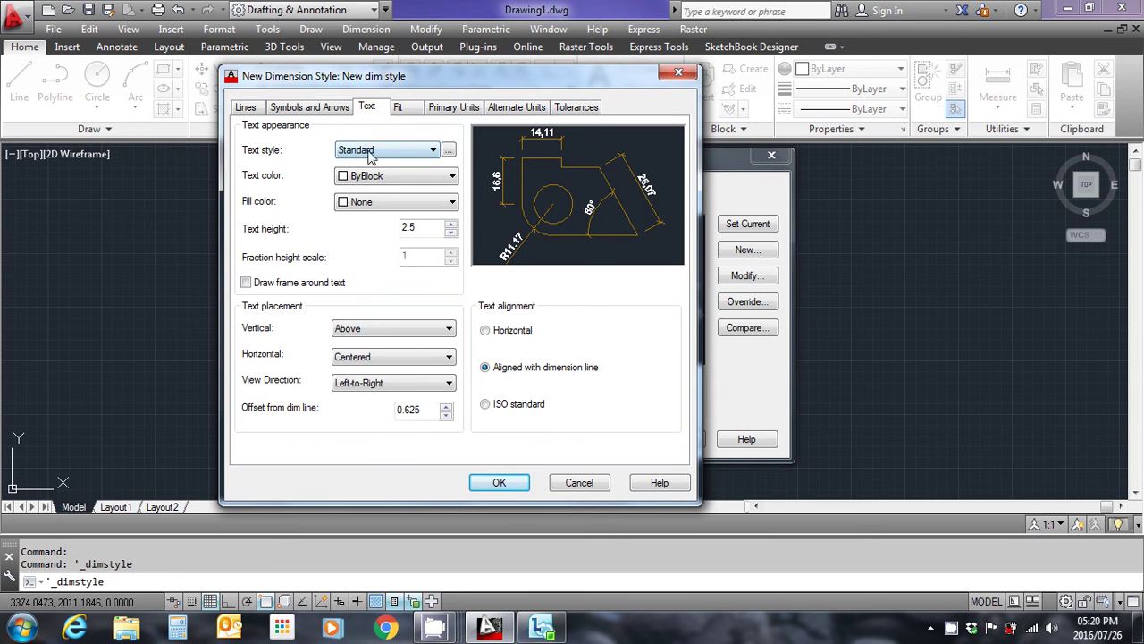
{"action": "left_click", "coordinate": [448, 152]}
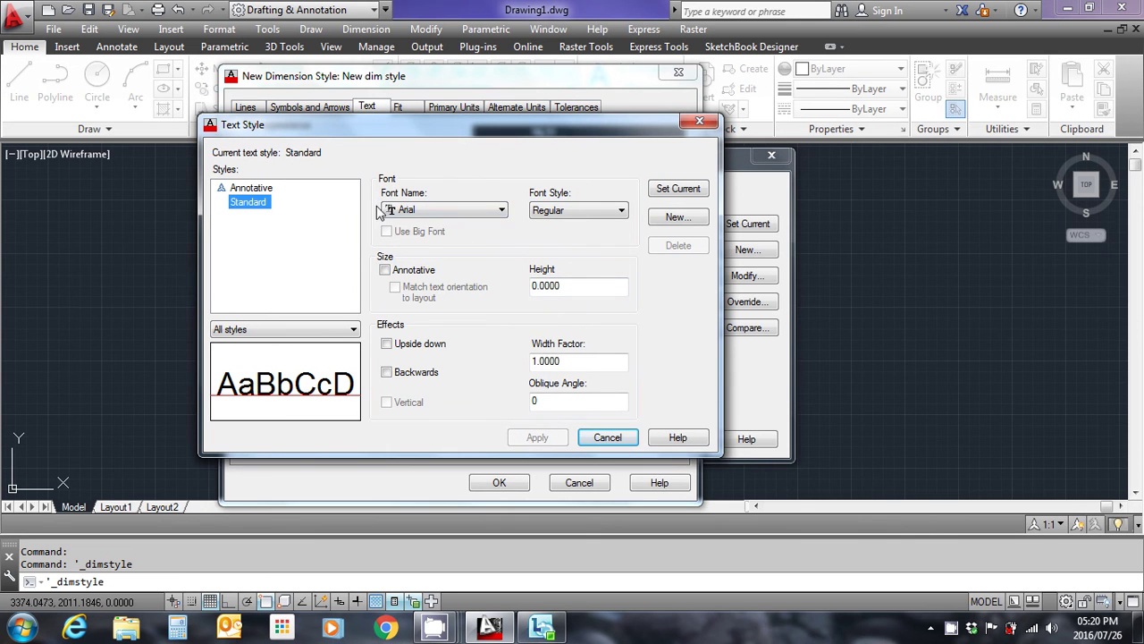
{"action": "left_click", "coordinate": [503, 211]}
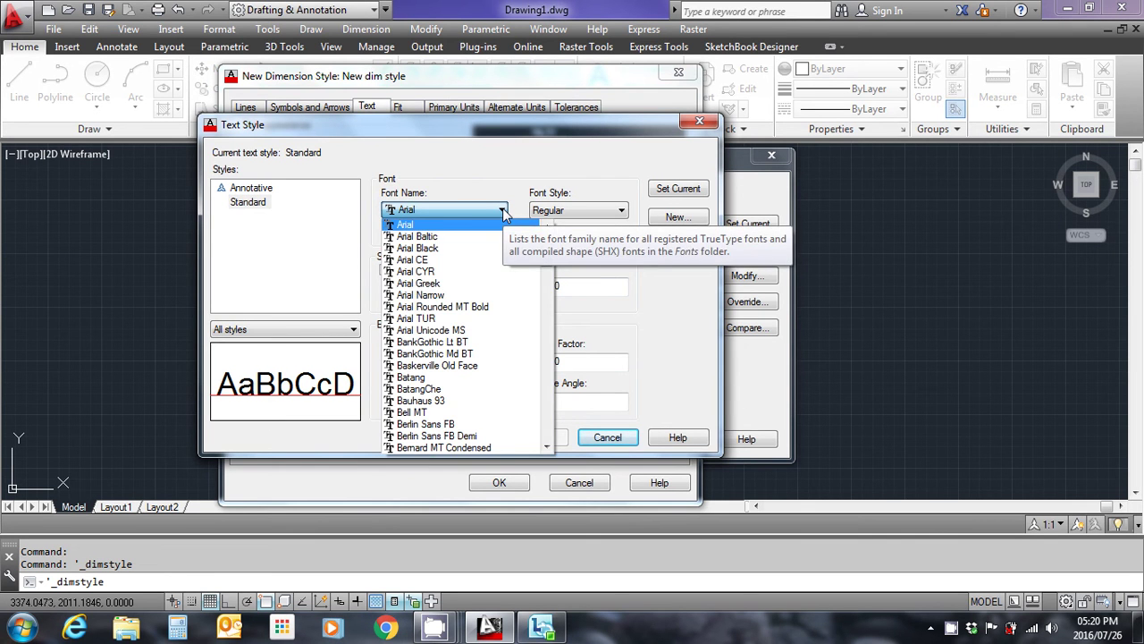
{"action": "key", "text": "i"}
{"action": "key", "text": "s"}
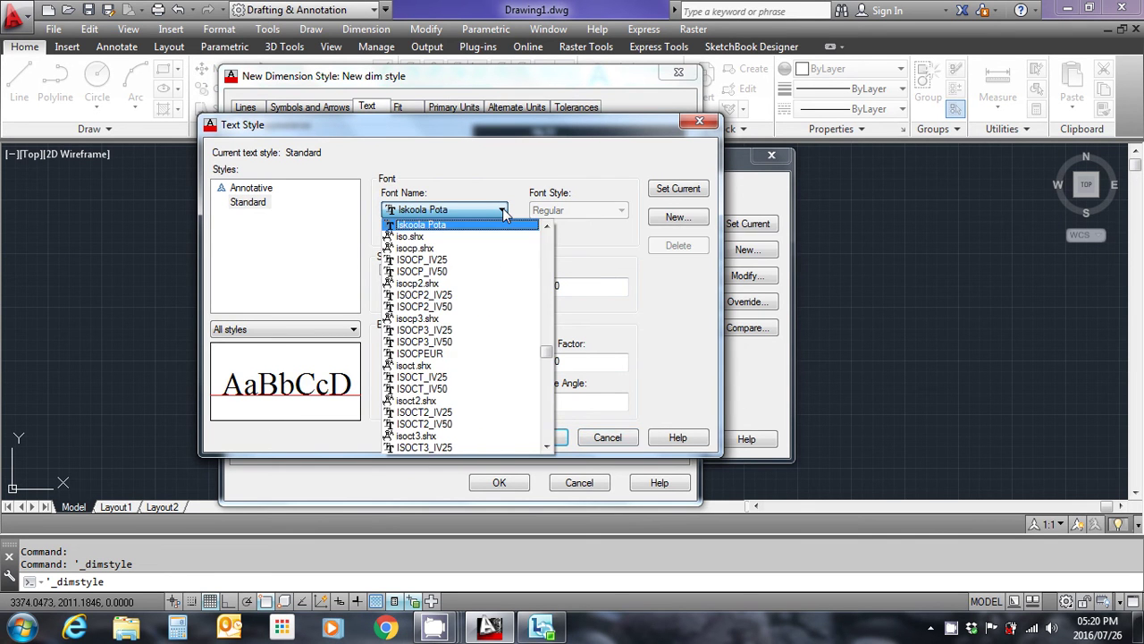
{"action": "left_click", "coordinate": [436, 251]}
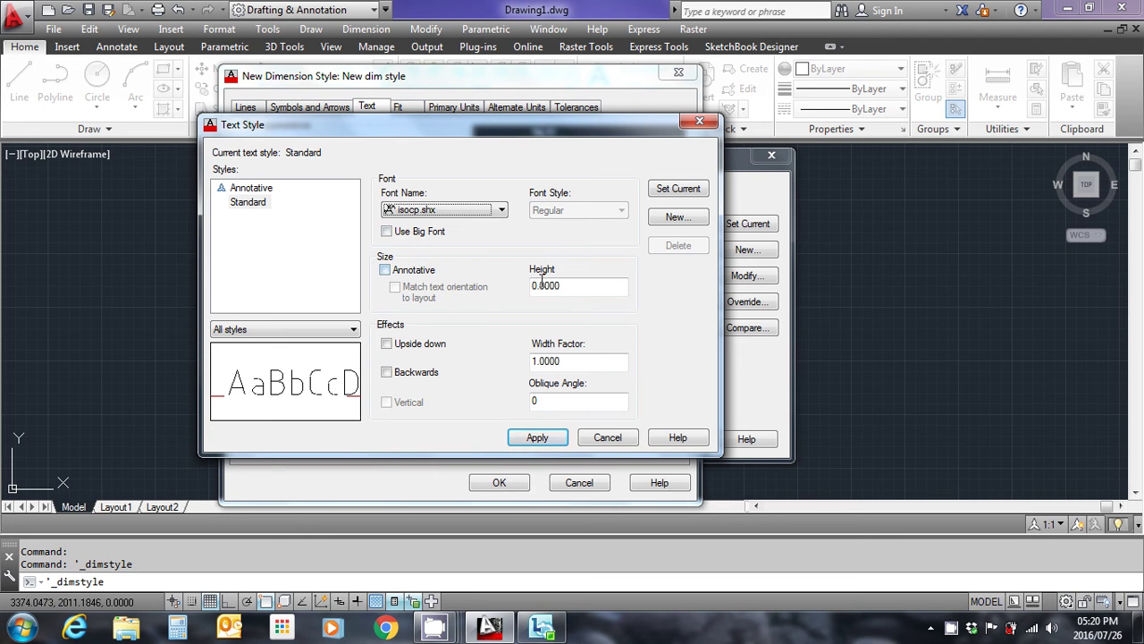
Set the Standard text style's height to 2.5 and make it current, saving the changes.
{"action": "left_click_drag", "start_coordinate": [565, 286], "coordinate": [517, 291]}
{"action": "type", "text": "2"}
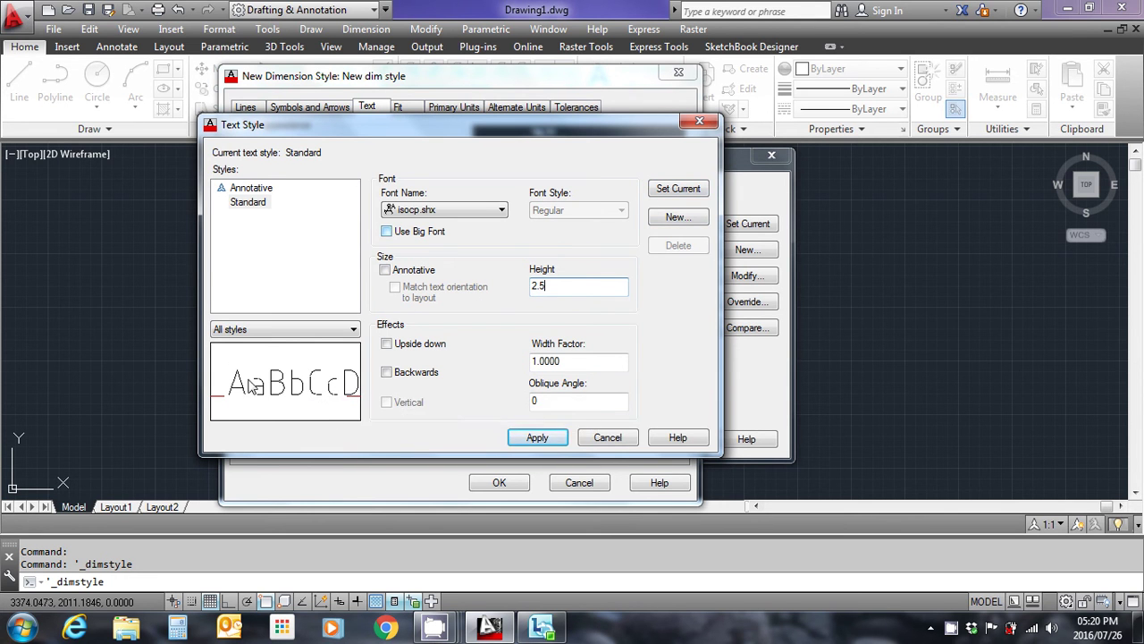
{"action": "left_click", "coordinate": [677, 188]}
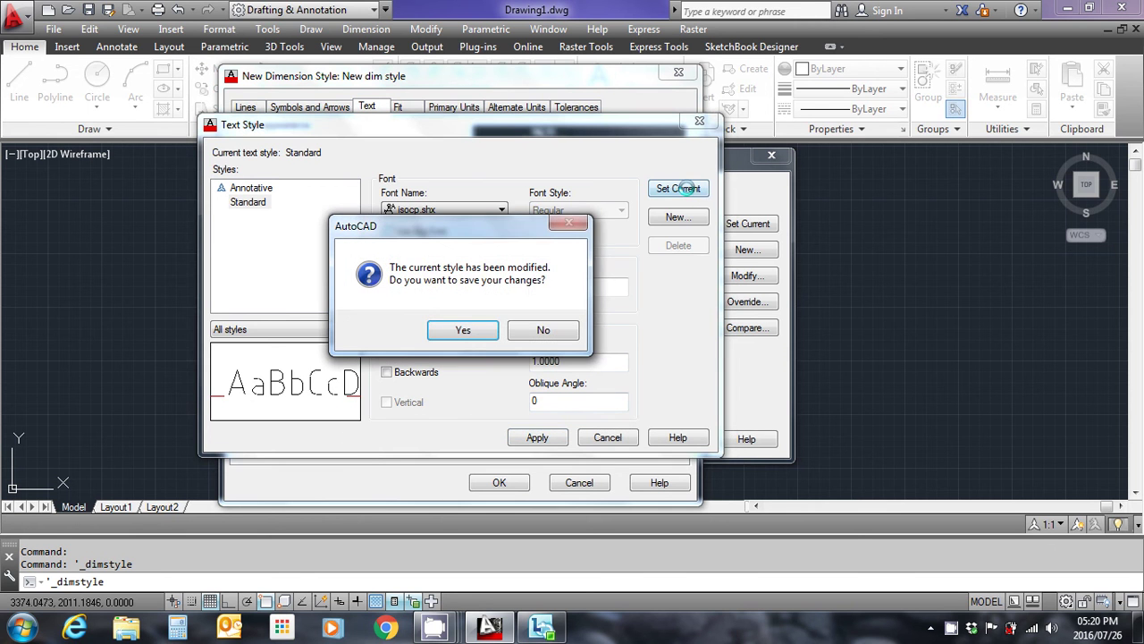
{"action": "left_click", "coordinate": [476, 336]}
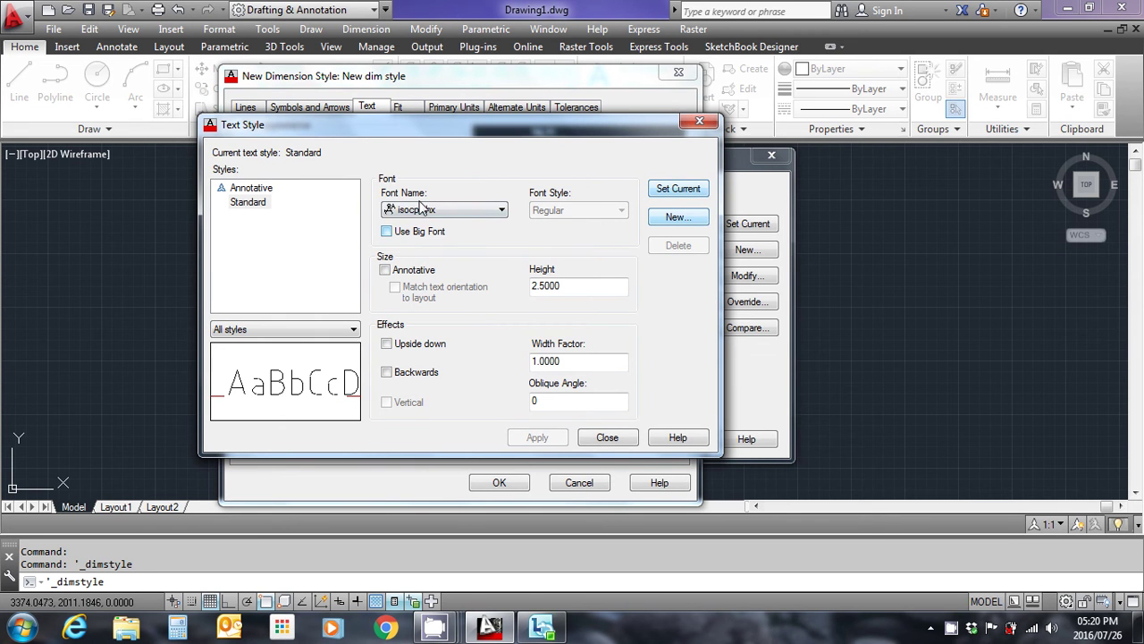
{"action": "left_click", "coordinate": [607, 438]}
Set the dimension text color of the new style to Yellow.
{"action": "left_click", "coordinate": [452, 177]}
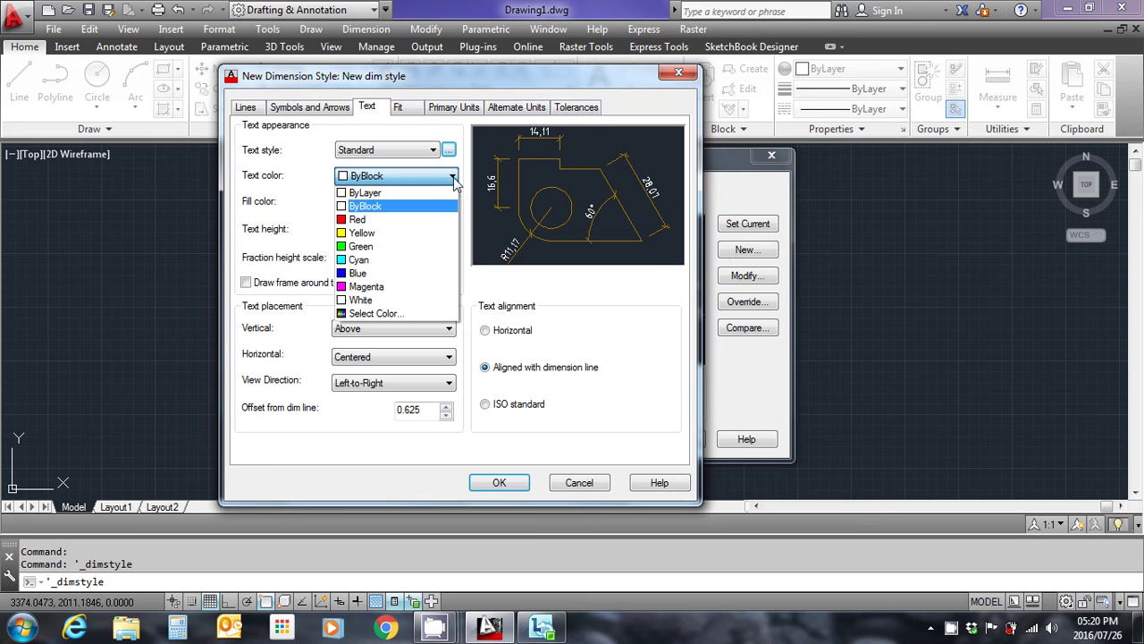
{"action": "left_click", "coordinate": [360, 231]}
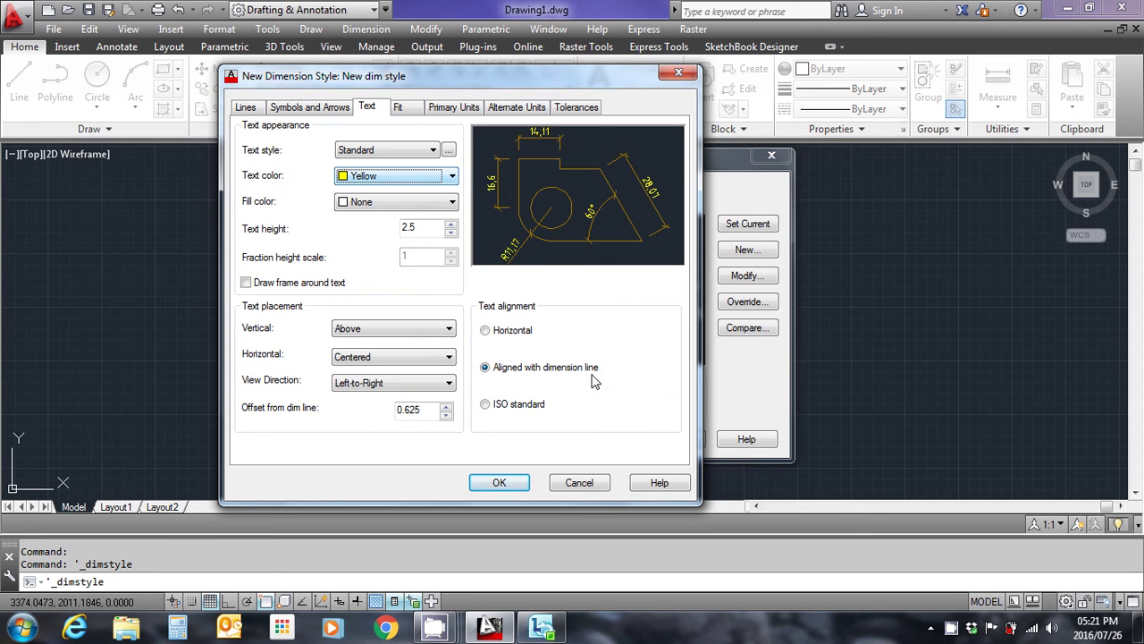
Set the text alignment to Aligned with dimension line and the offset from the dimension line to 1.
{"action": "left_click", "coordinate": [484, 331]}
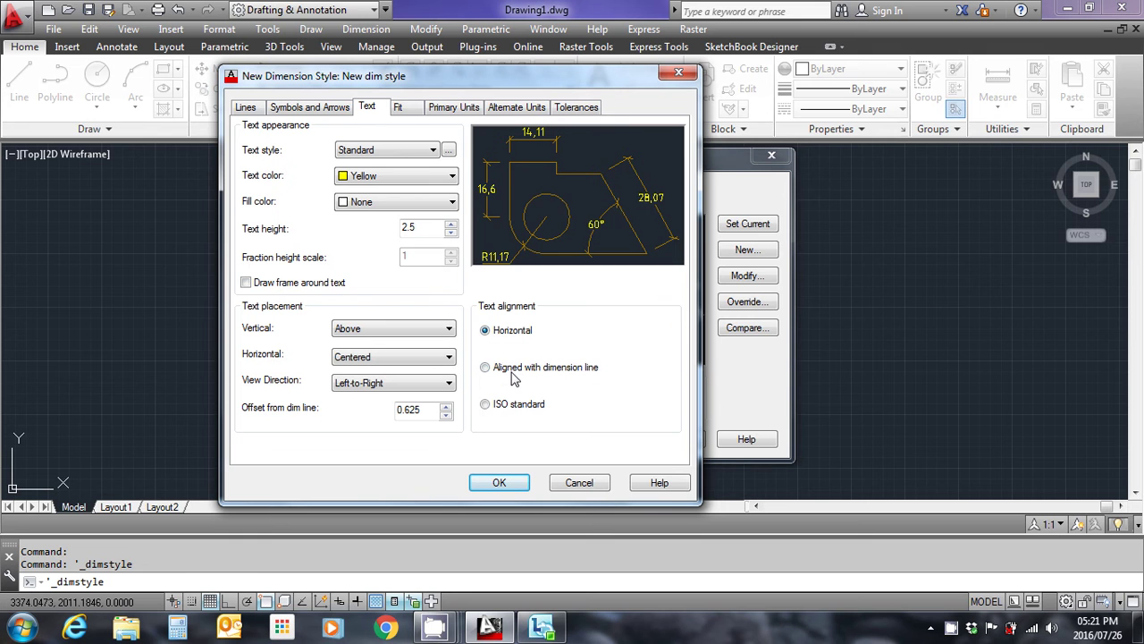
{"action": "left_click", "coordinate": [485, 368]}
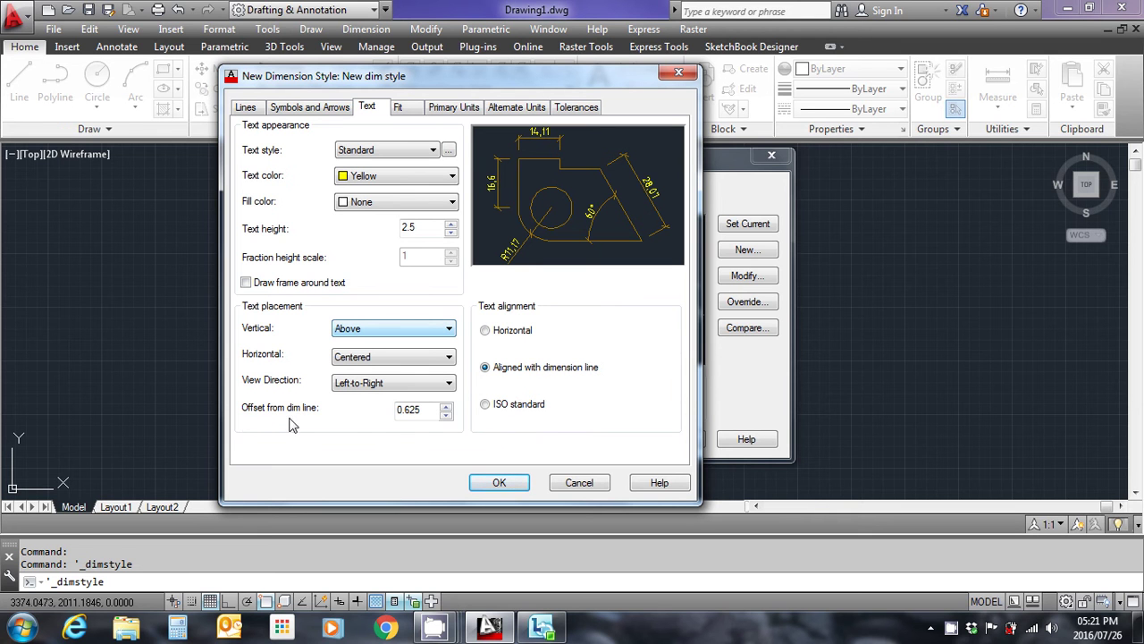
{"action": "left_click_drag", "start_coordinate": [421, 410], "coordinate": [393, 410]}
{"action": "type", "text": "1"}
Turn off annotative scaling for the new style and set the linear dimension precision to 0.000.
{"action": "left_click", "coordinate": [399, 107]}
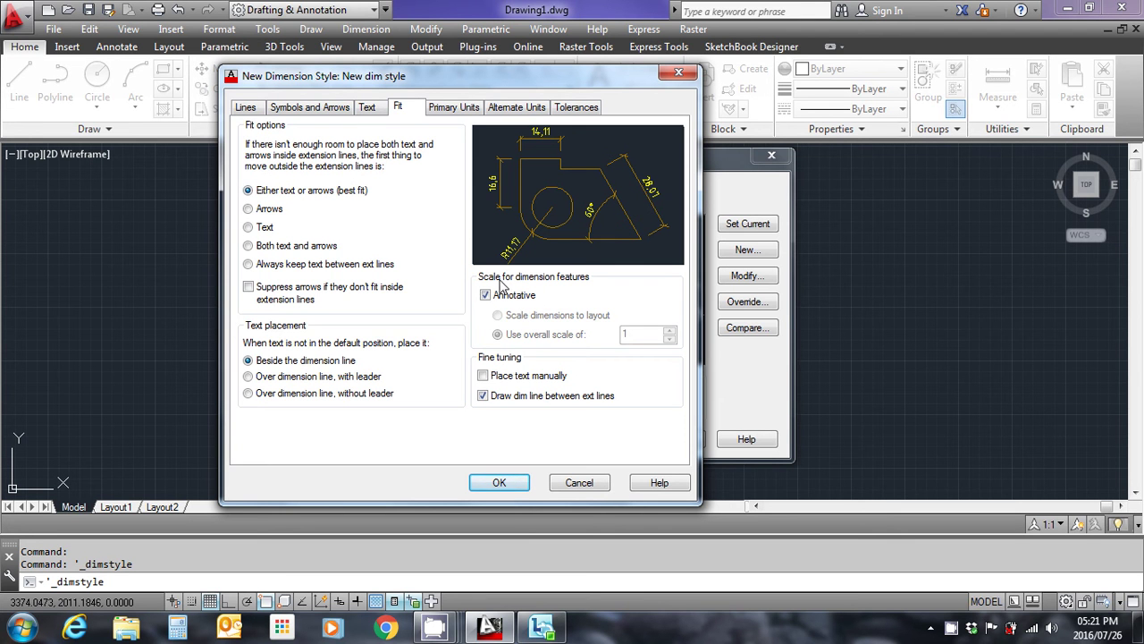
{"action": "left_click", "coordinate": [485, 296]}
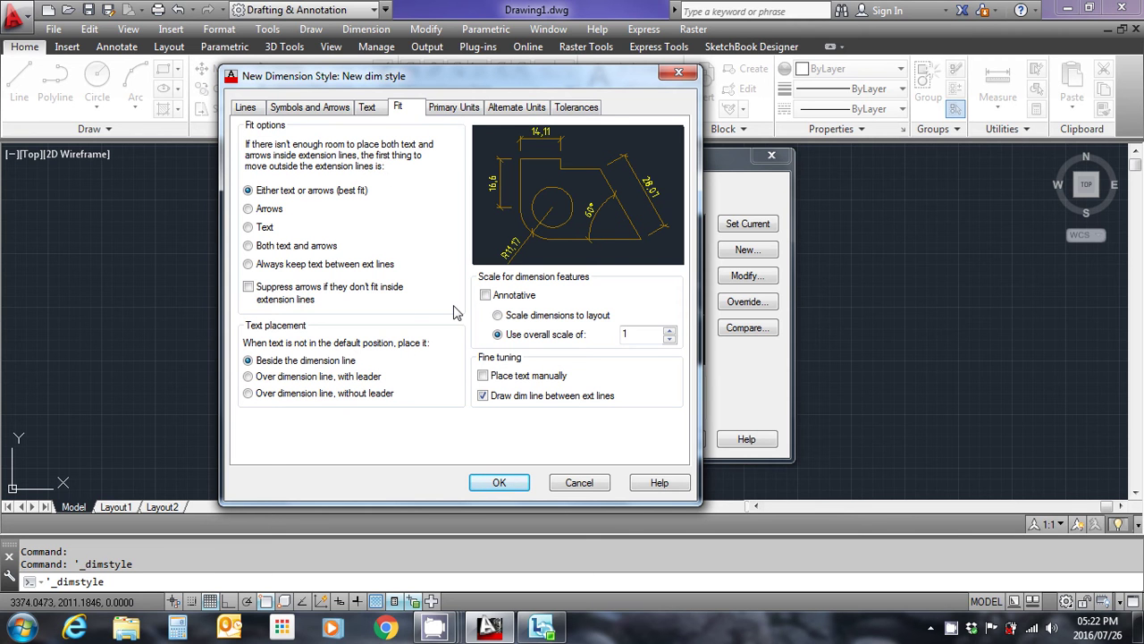
{"action": "left_click", "coordinate": [461, 108]}
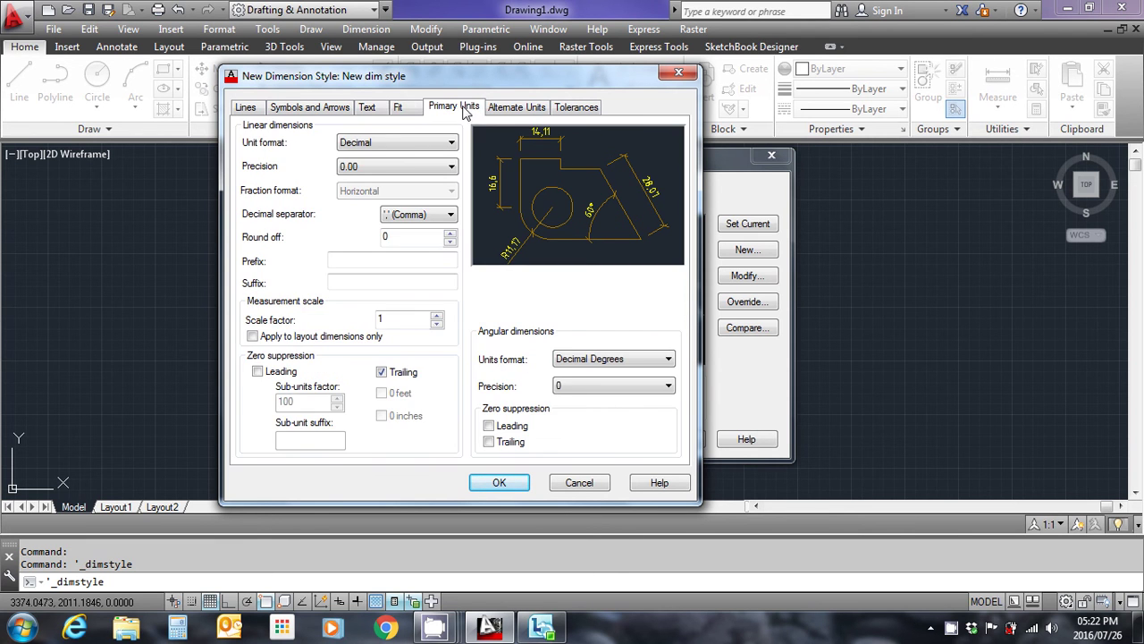
{"action": "left_click", "coordinate": [453, 168]}
{"action": "left_click", "coordinate": [362, 216]}
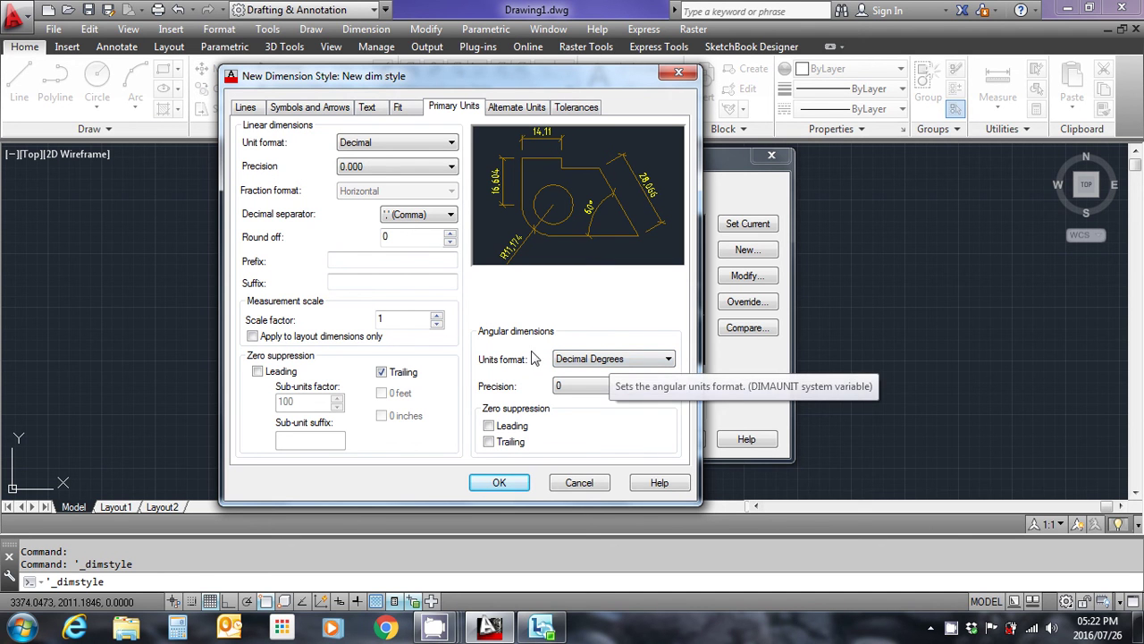
Set the angular dimension precision to 0.000 and save the new dimension style.
{"action": "left_click", "coordinate": [668, 387]}
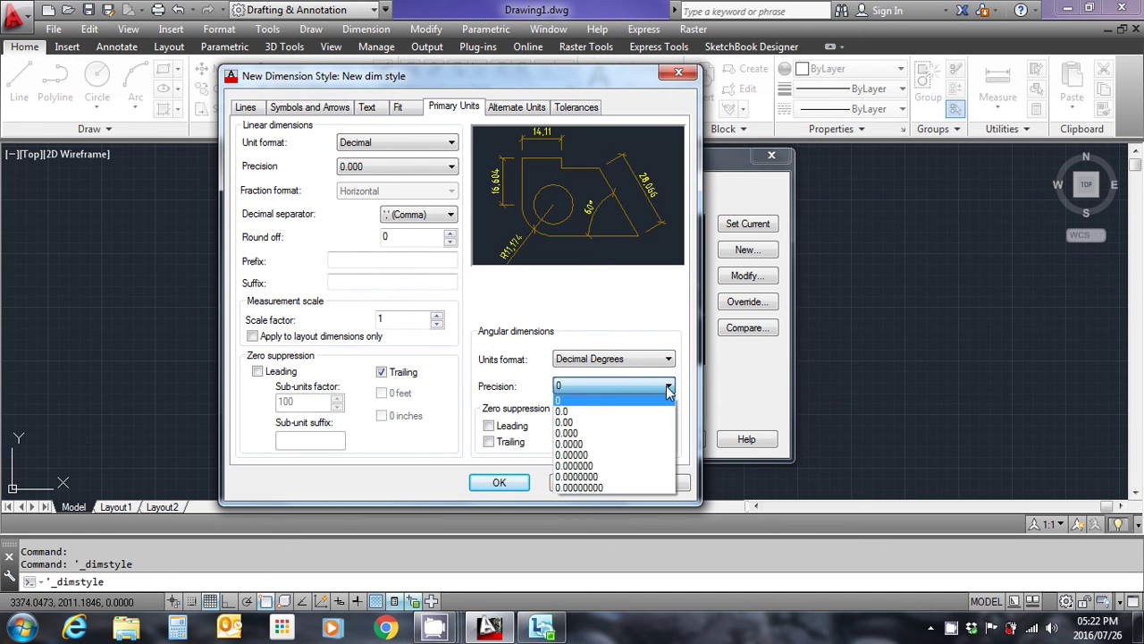
{"action": "left_click", "coordinate": [571, 433]}
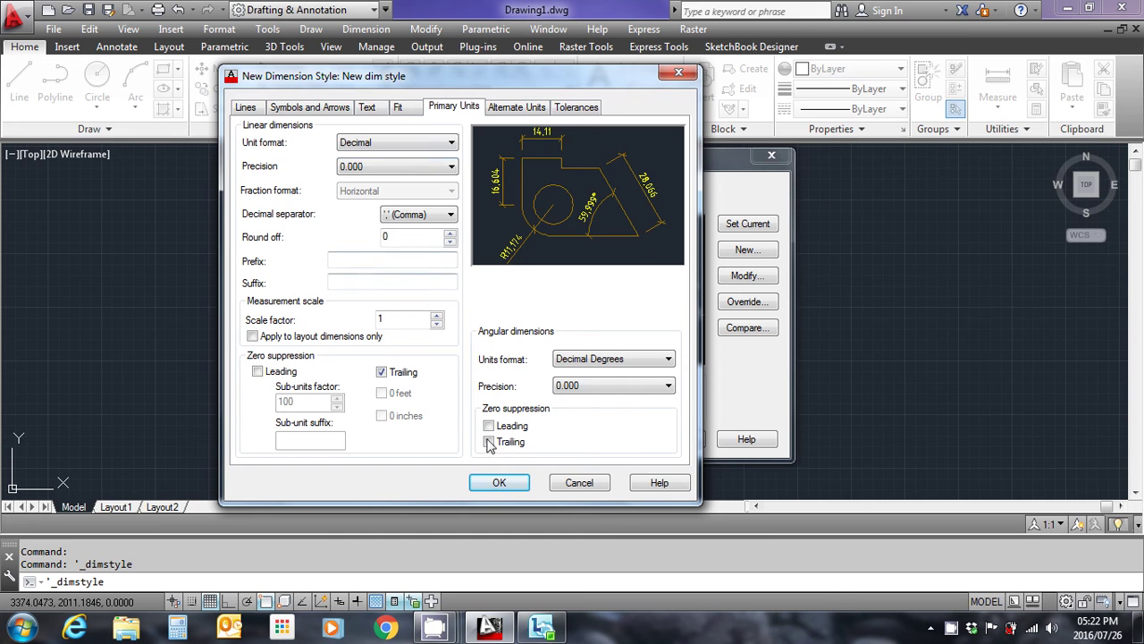
{"action": "left_click", "coordinate": [504, 482]}
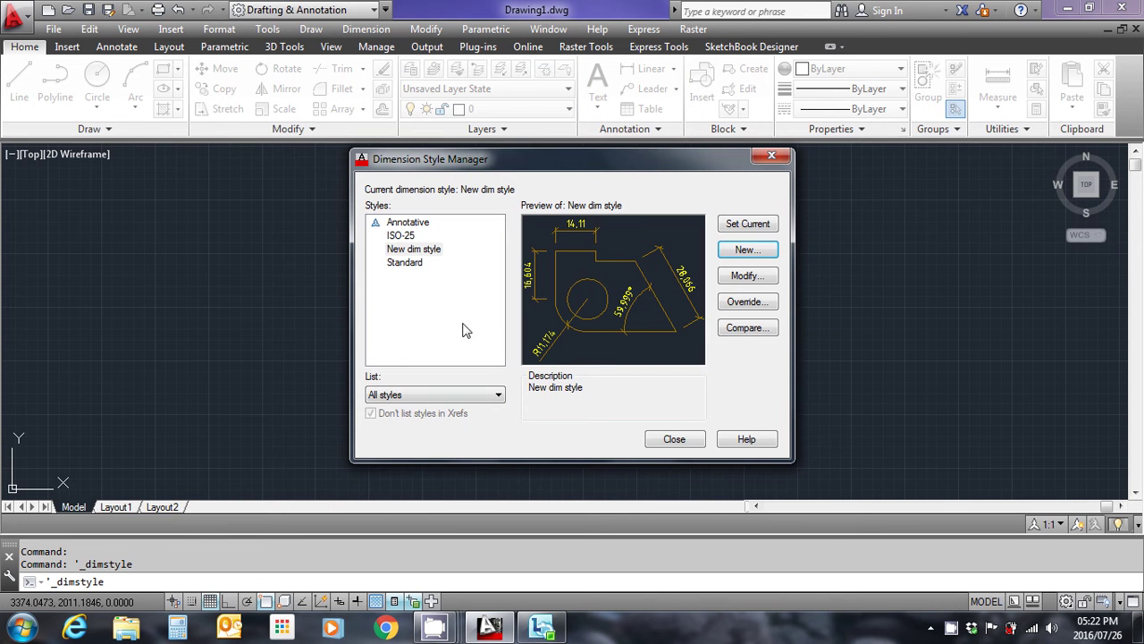
Make "New dim style" the current dimension style and close the Dimension Style Manager.
{"action": "left_click", "coordinate": [415, 252]}
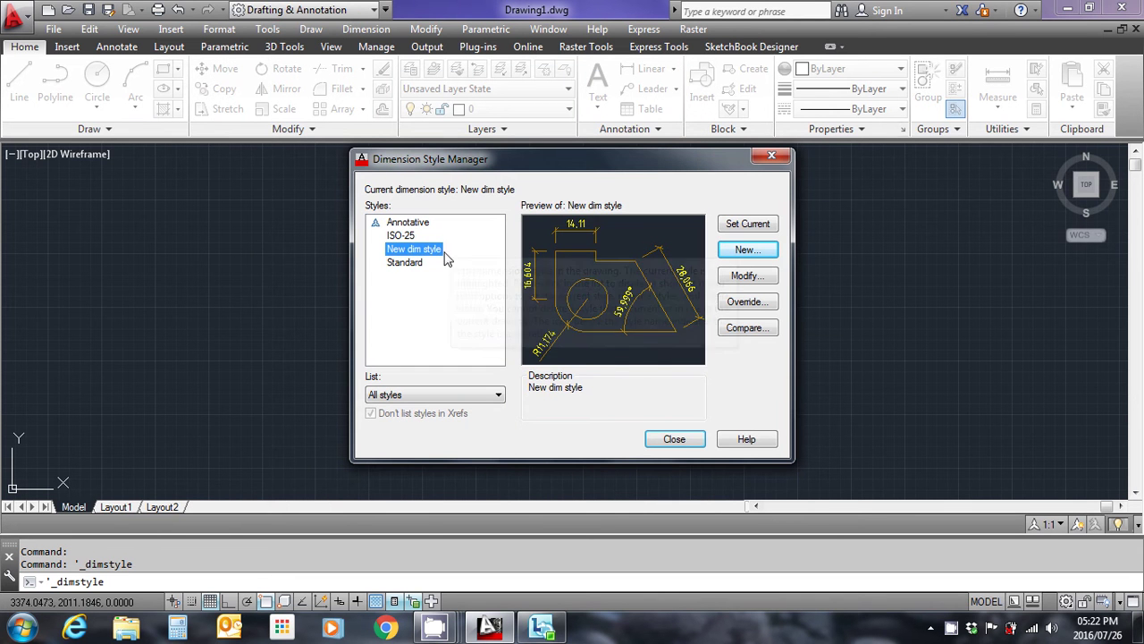
{"action": "left_click", "coordinate": [751, 225]}
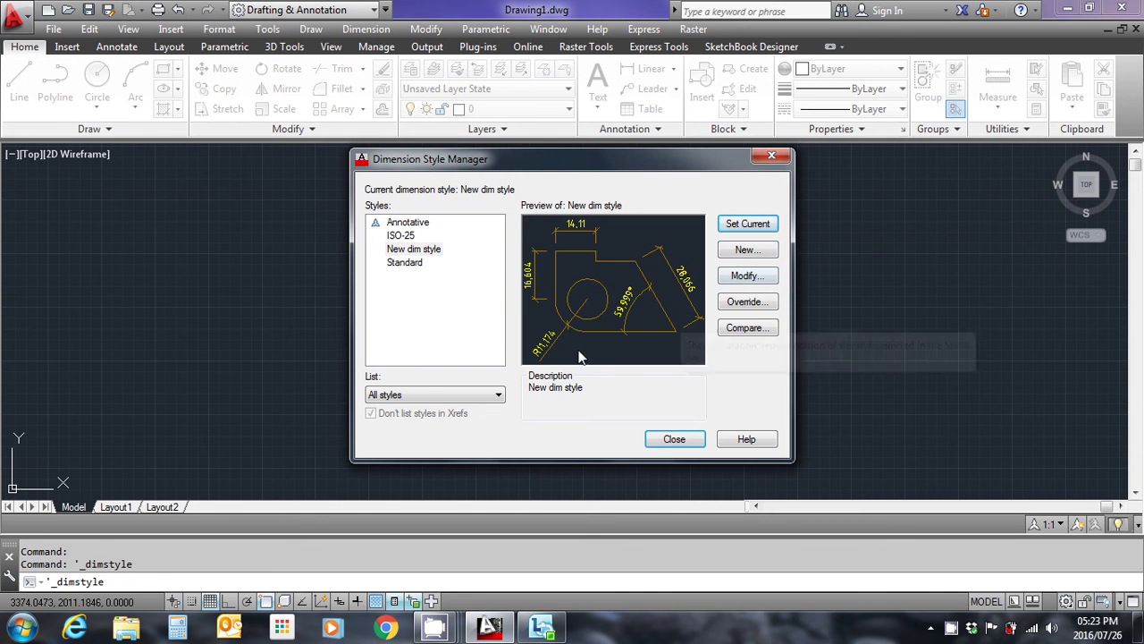
{"action": "left_click", "coordinate": [675, 439]}
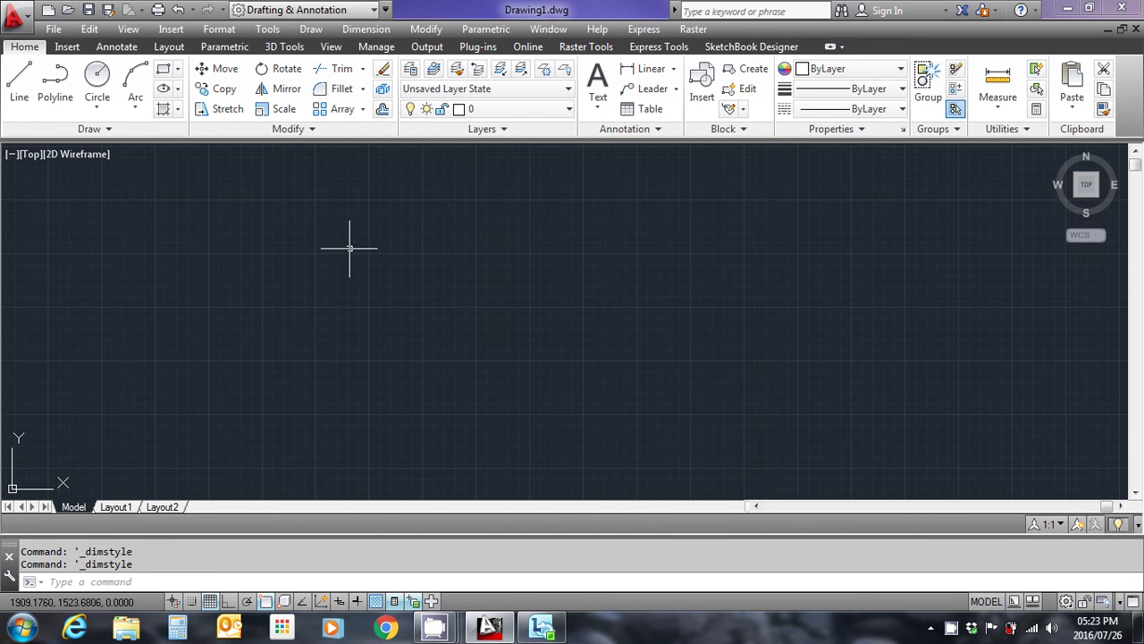
Set the object color to Green and draw a rectangle about 324 units wide and 332 units high.
{"action": "left_click", "coordinate": [898, 72]}
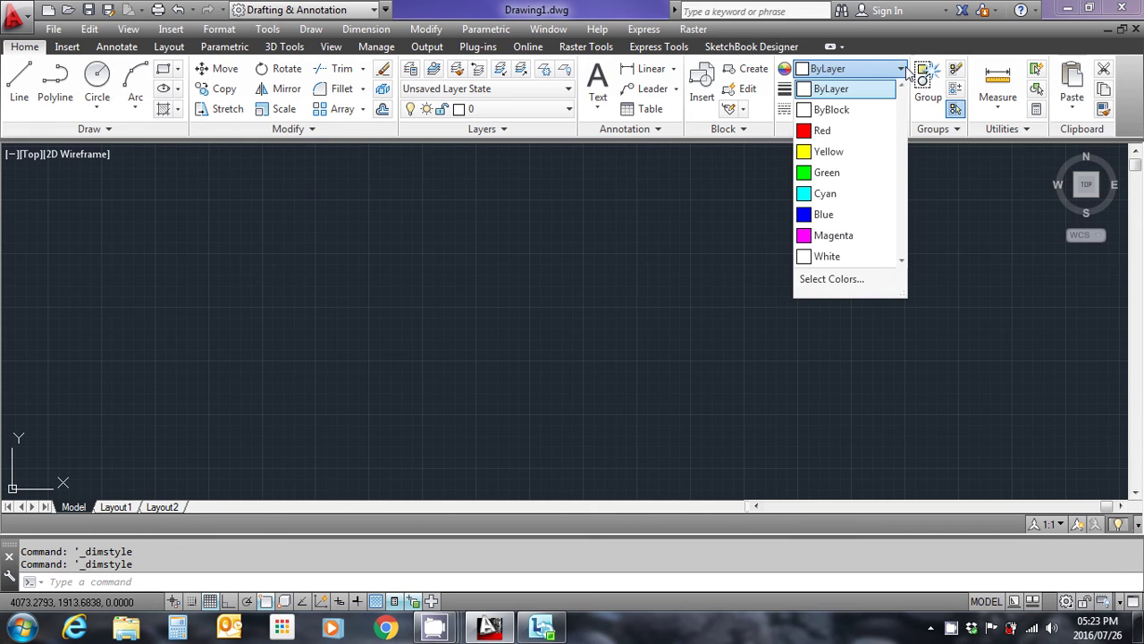
{"action": "left_click", "coordinate": [827, 173]}
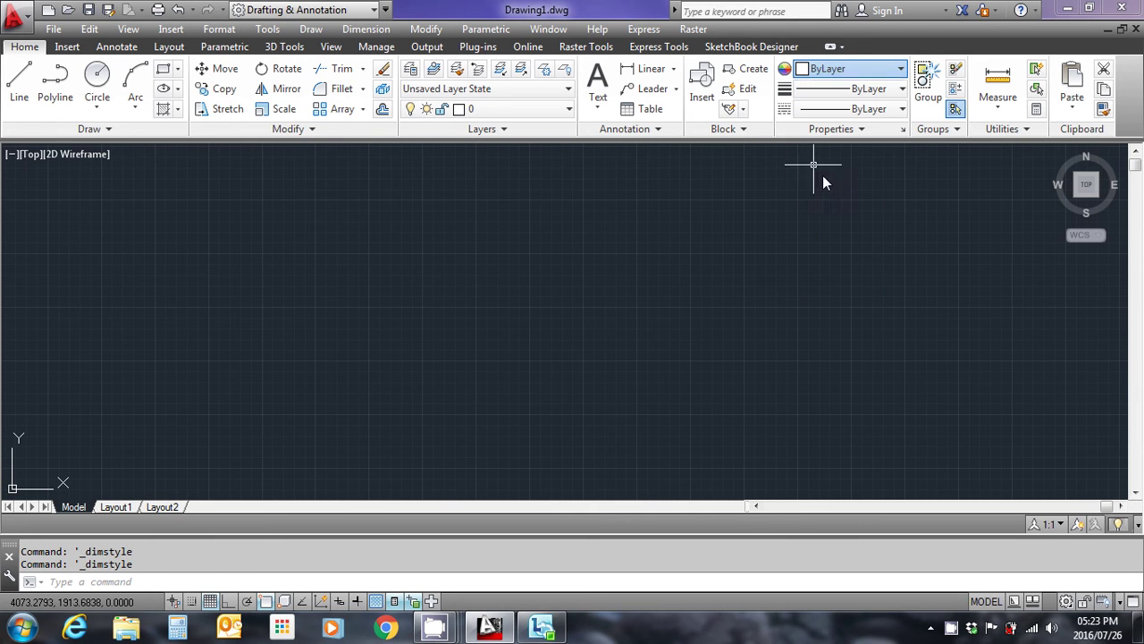
{"action": "left_click", "coordinate": [164, 72]}
{"action": "left_click", "coordinate": [361, 276]}
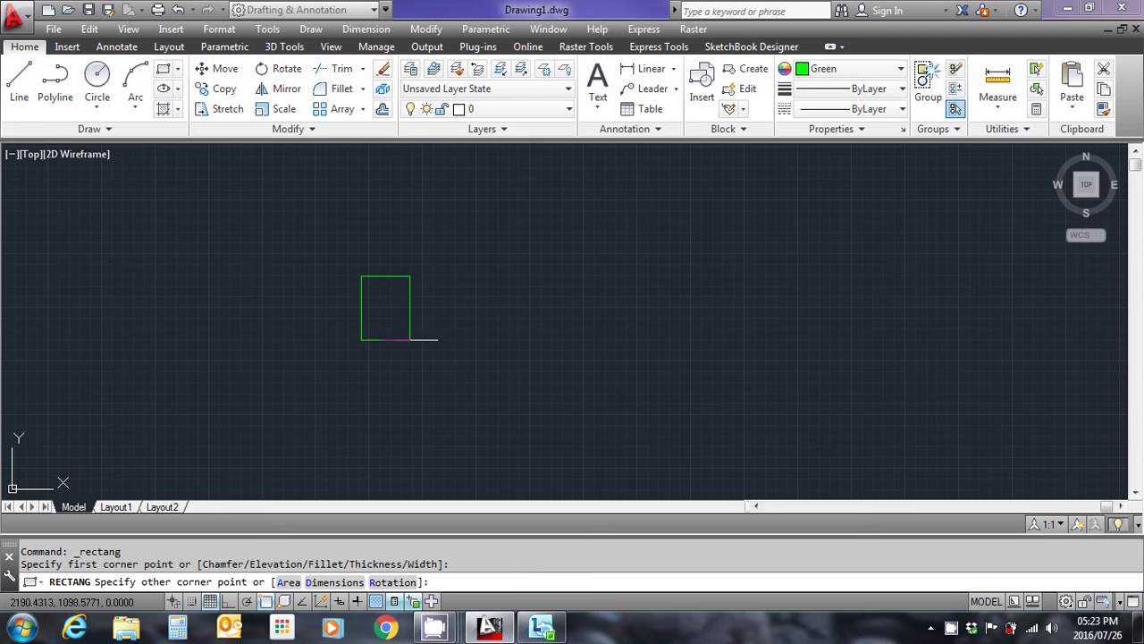
{"action": "left_click", "coordinate": [430, 347]}
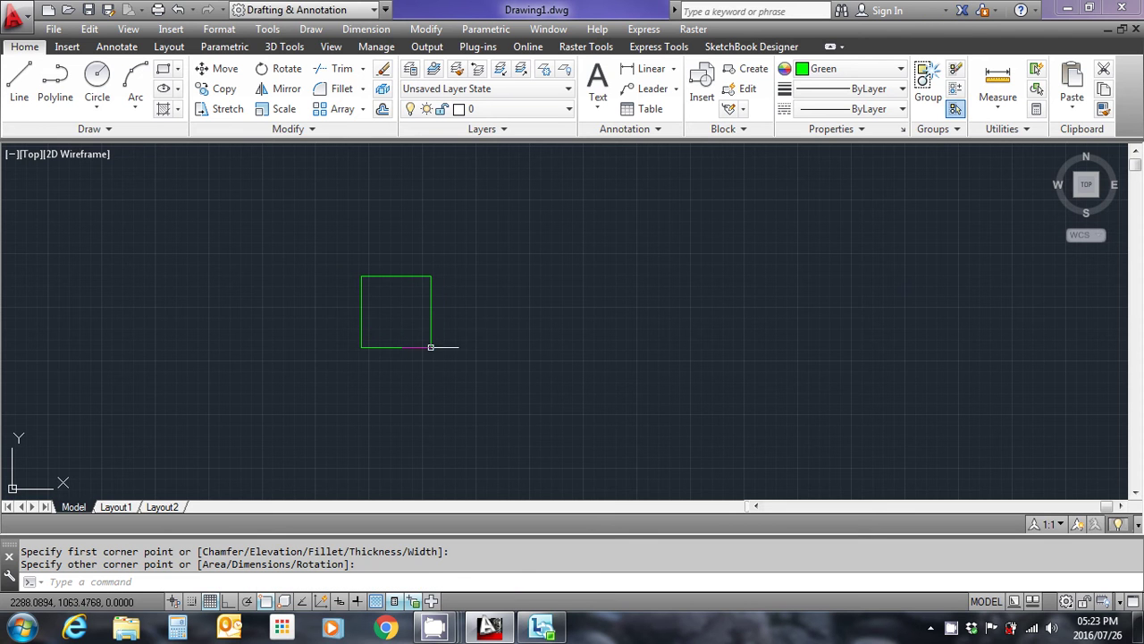
Copy the rectangle by its upper-left corner to a spot about 470 units diagonally up and to the right.
{"action": "left_click", "coordinate": [217, 90]}
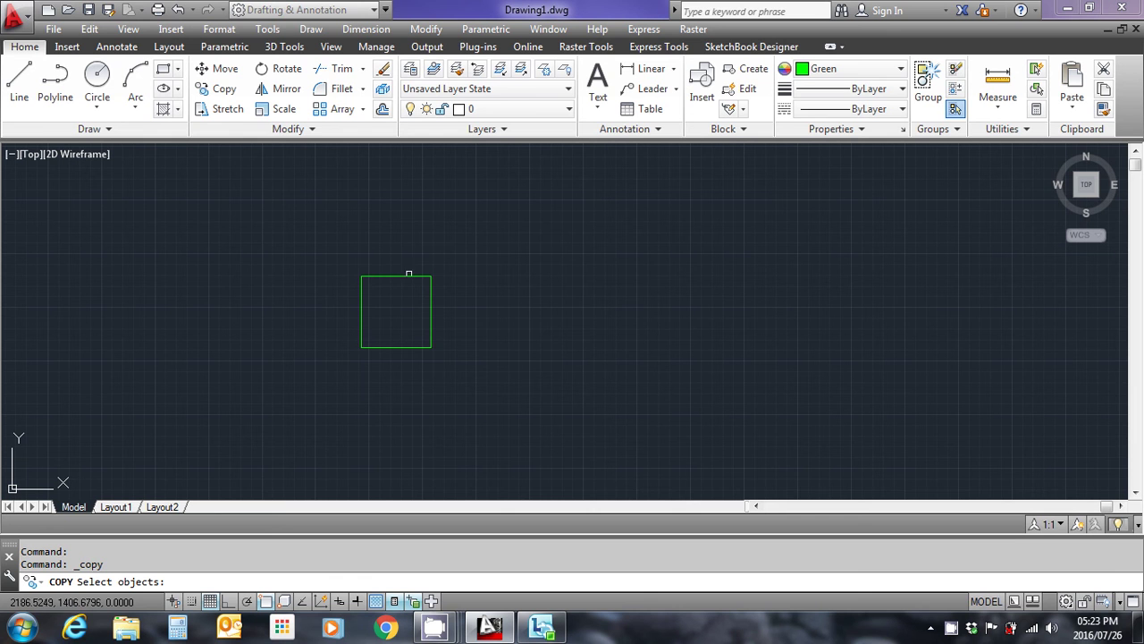
{"action": "left_click", "coordinate": [407, 277]}
{"action": "key", "text": "Return"}
{"action": "left_click", "coordinate": [361, 275]}
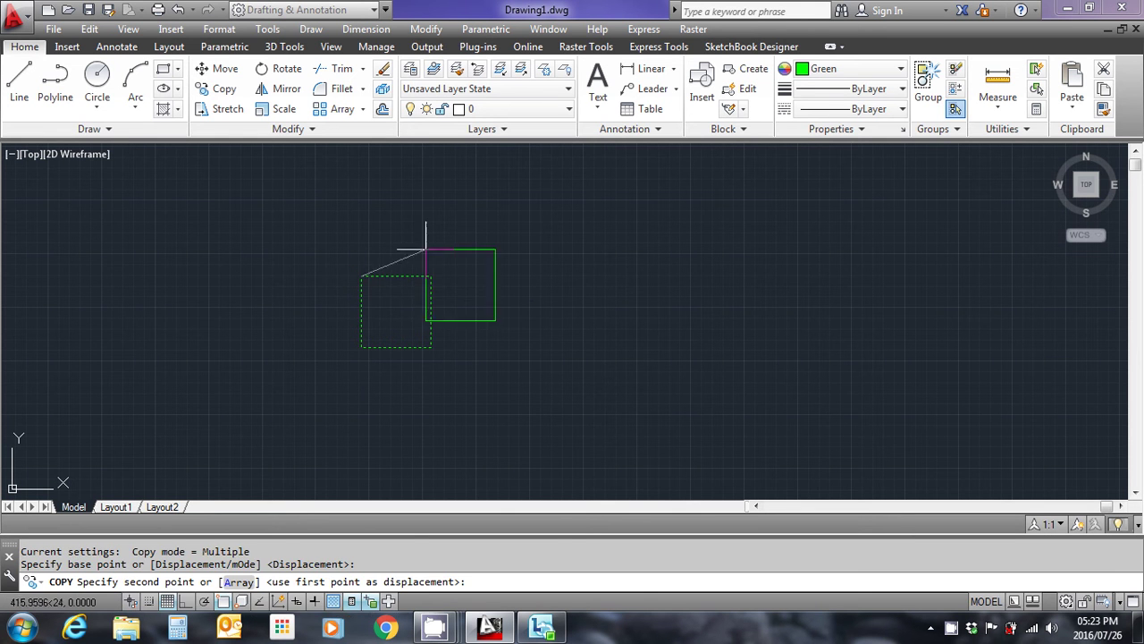
{"action": "left_click", "coordinate": [445, 221]}
{"action": "right_click", "coordinate": [540, 223]}
{"action": "left_click", "coordinate": [567, 234]}
Draw a line connecting the upper-left corners of the two rectangles.
{"action": "left_click", "coordinate": [19, 81]}
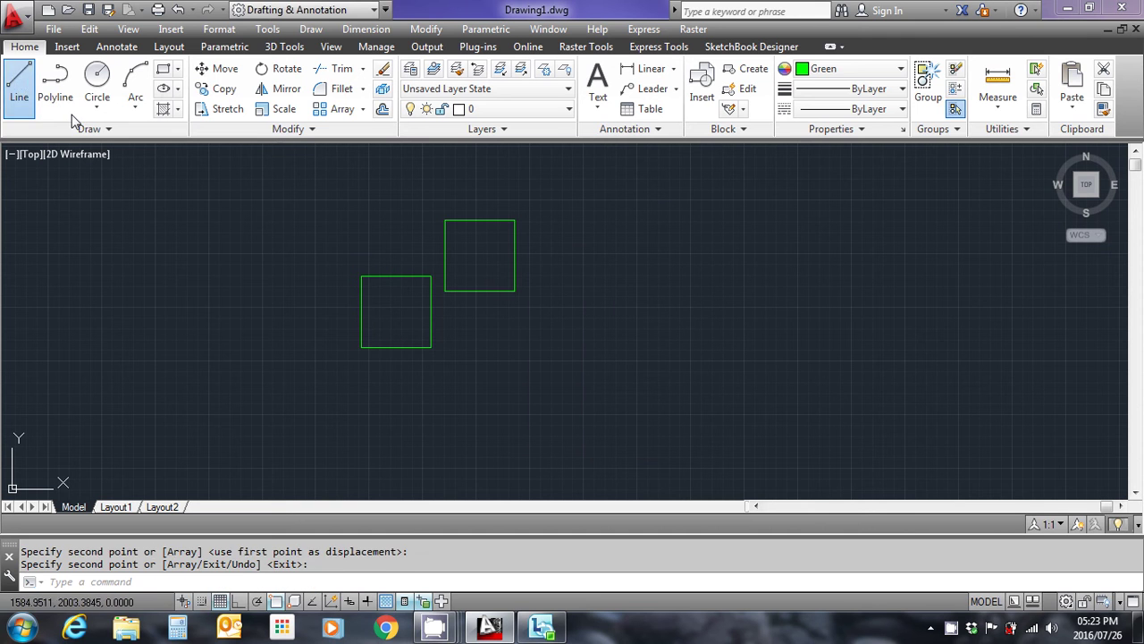
{"action": "left_click", "coordinate": [445, 221]}
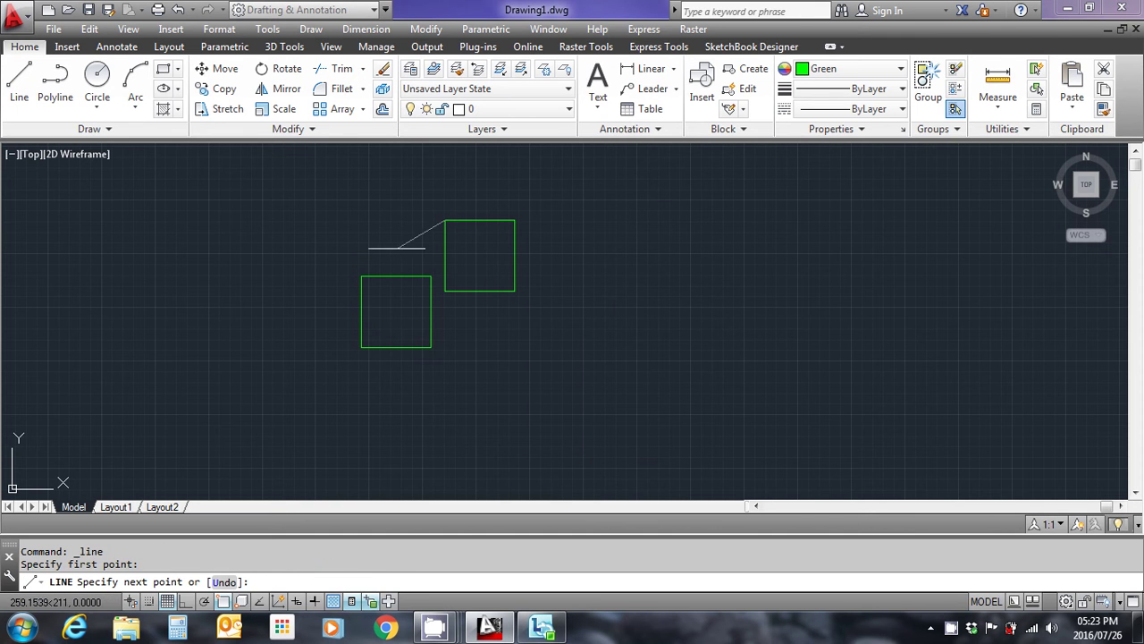
{"action": "left_click", "coordinate": [361, 276]}
{"action": "right_click", "coordinate": [383, 279]}
{"action": "left_click", "coordinate": [417, 289]}
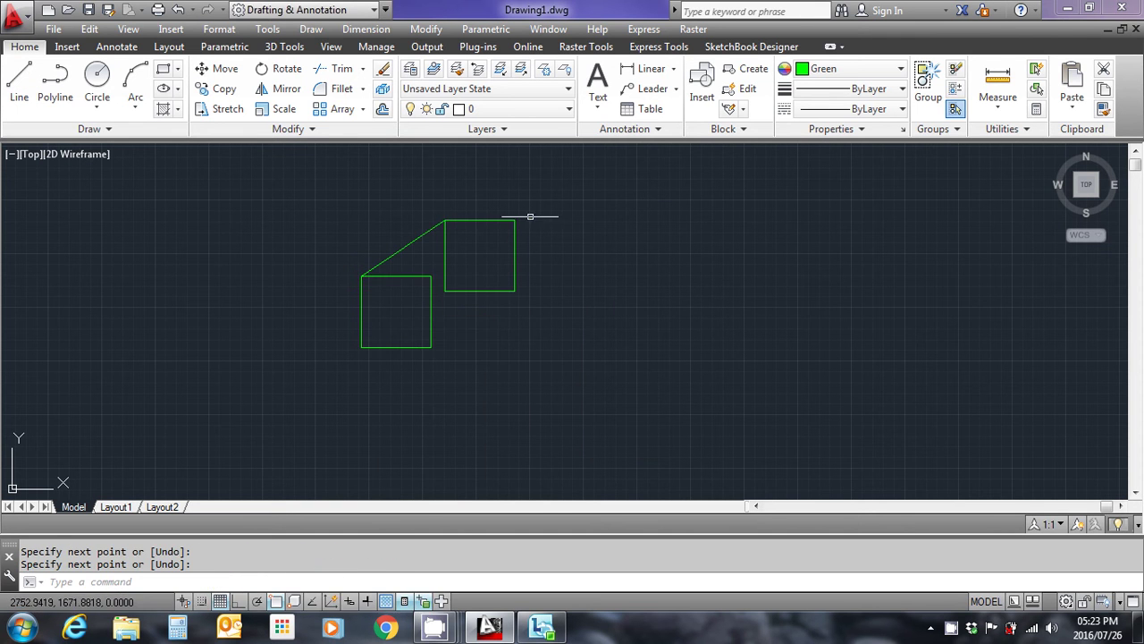
Draw a line connecting the upper-right corners of the two rectangles.
{"action": "right_click", "coordinate": [533, 219]}
{"action": "left_click", "coordinate": [573, 229]}
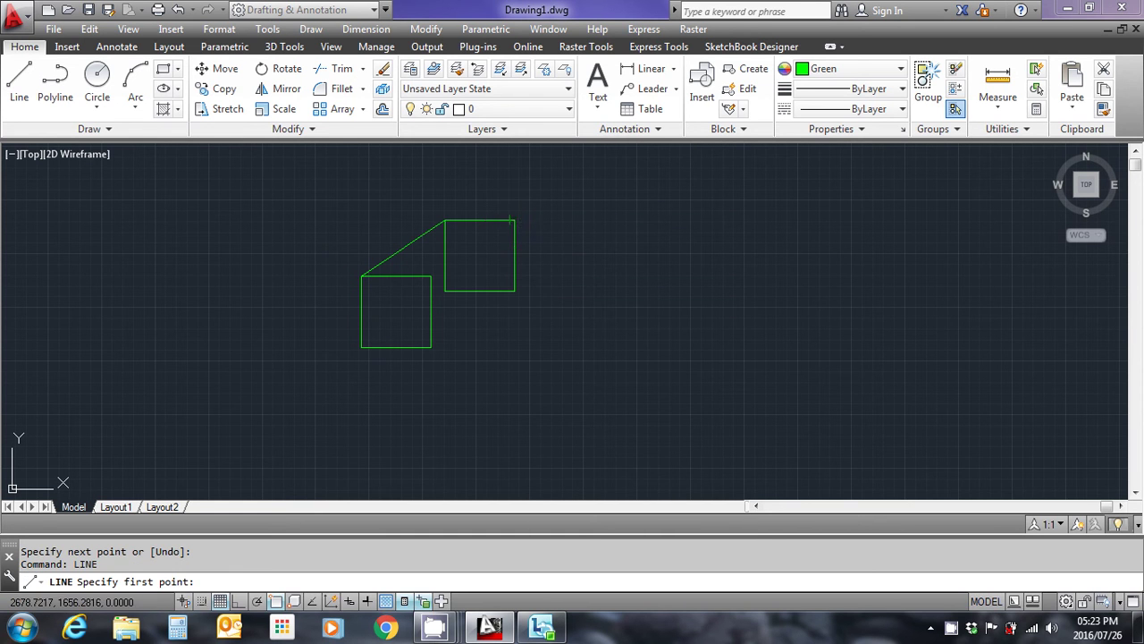
{"action": "left_click", "coordinate": [445, 220]}
{"action": "left_click", "coordinate": [431, 276]}
{"action": "right_click", "coordinate": [438, 276]}
{"action": "left_click", "coordinate": [487, 284]}
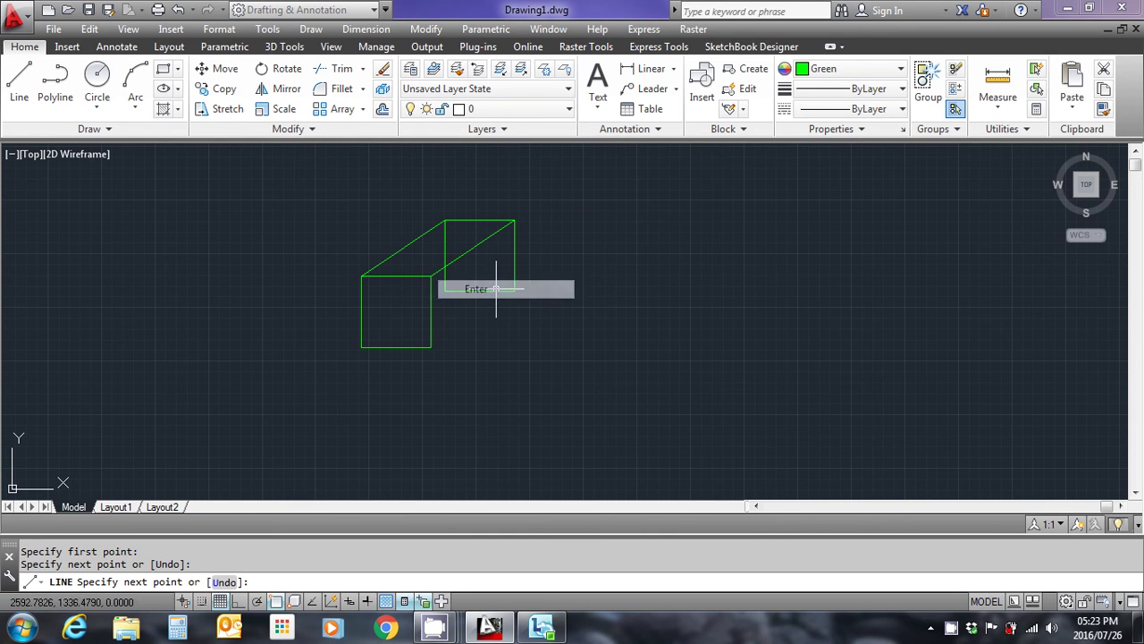
Draw a line connecting the lower-right corners of the two rectangles.
{"action": "right_click", "coordinate": [567, 284]}
{"action": "left_click", "coordinate": [617, 295]}
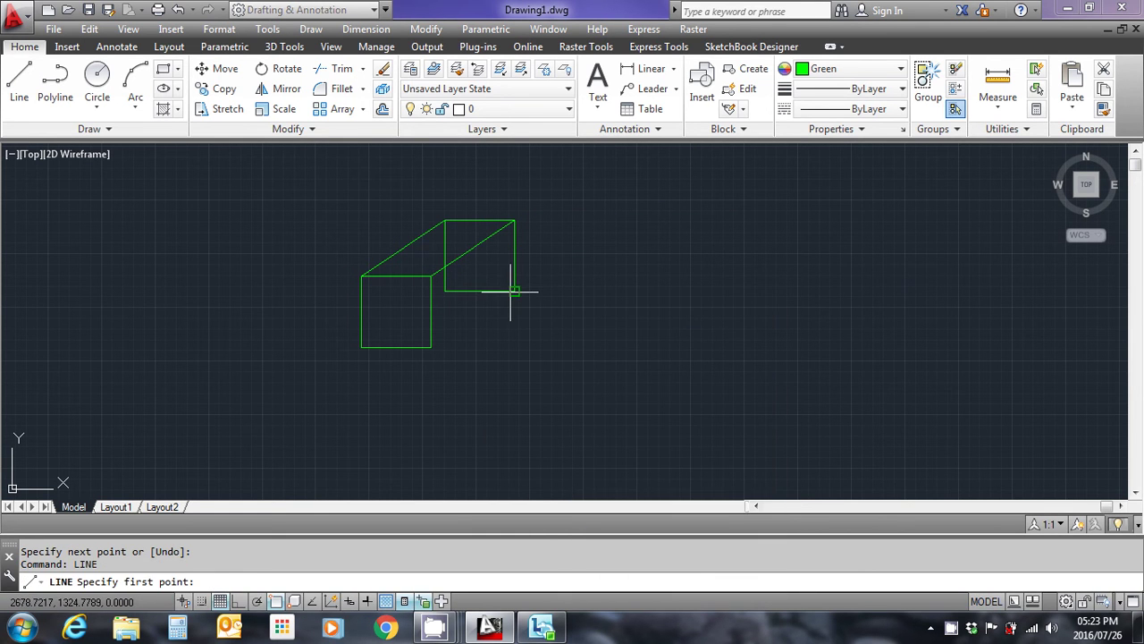
{"action": "left_click", "coordinate": [515, 291]}
{"action": "left_click", "coordinate": [431, 347]}
{"action": "right_click", "coordinate": [434, 350]}
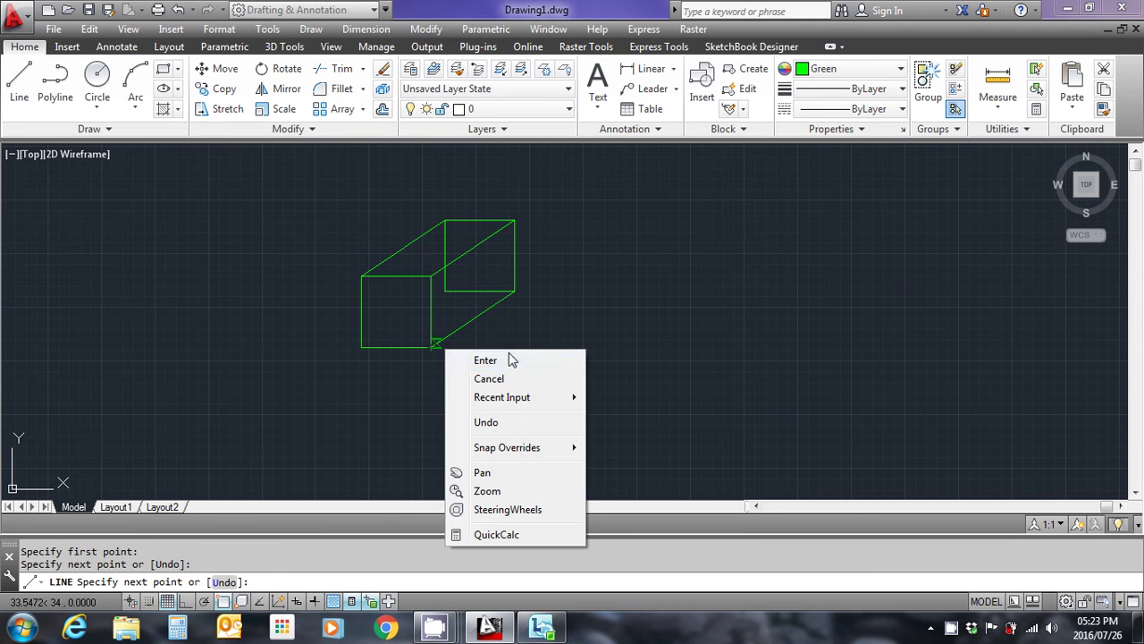
{"action": "left_click", "coordinate": [512, 362]}
Draw a line connecting the lower-left corners of the two rectangles to complete the box.
{"action": "right_click", "coordinate": [587, 284]}
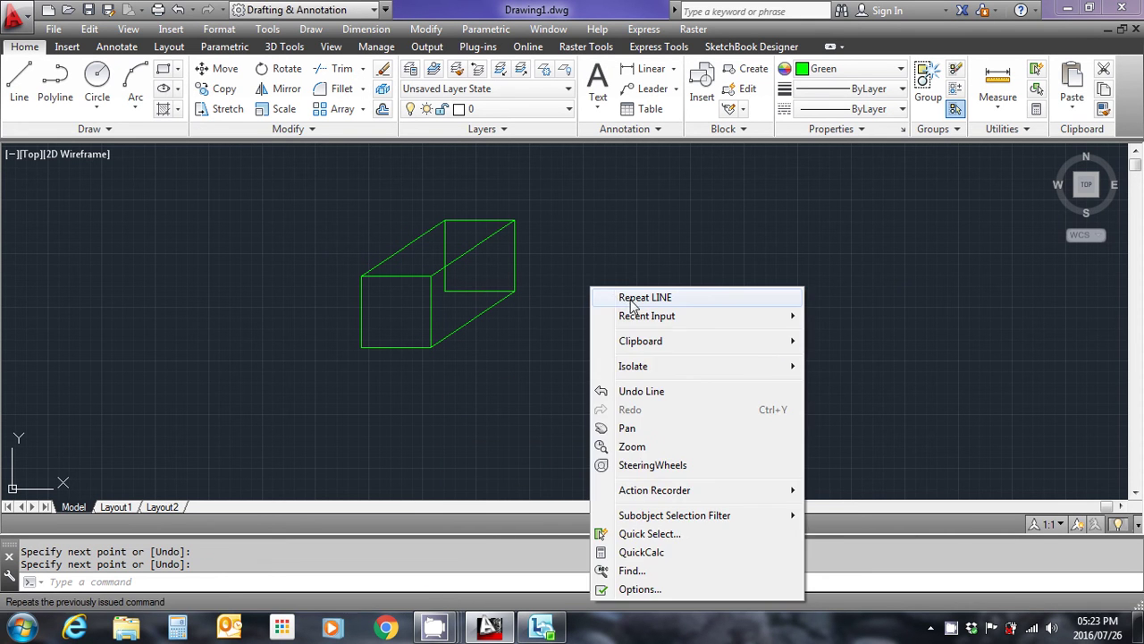
{"action": "left_click", "coordinate": [630, 300]}
{"action": "left_click", "coordinate": [444, 291]}
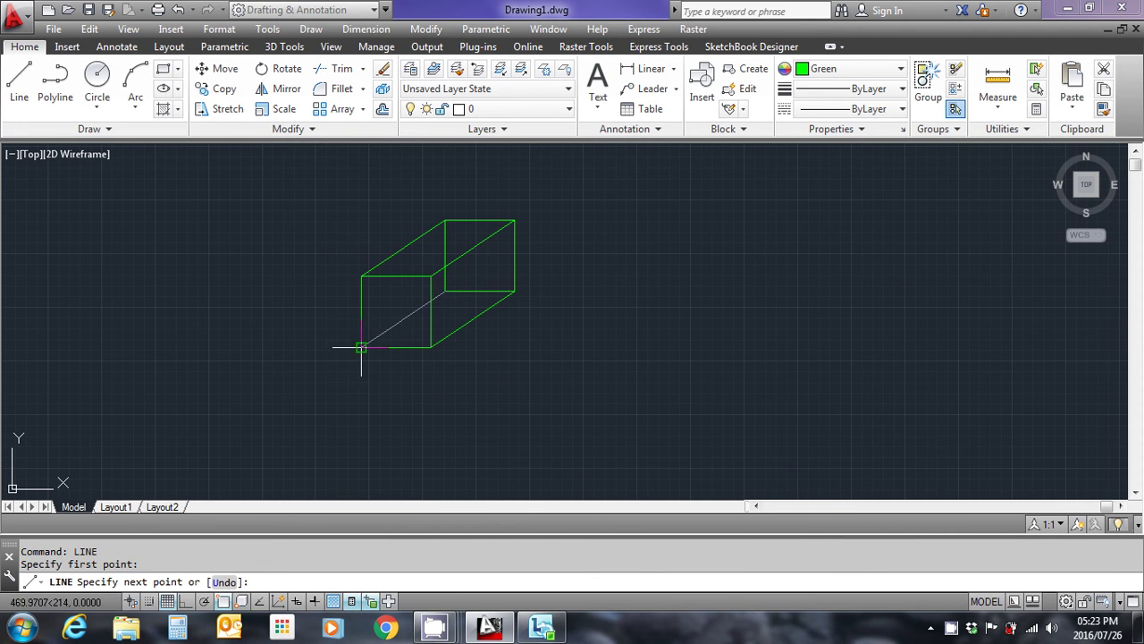
{"action": "left_click", "coordinate": [361, 347]}
{"action": "right_click", "coordinate": [371, 350]}
{"action": "left_click", "coordinate": [432, 362]}
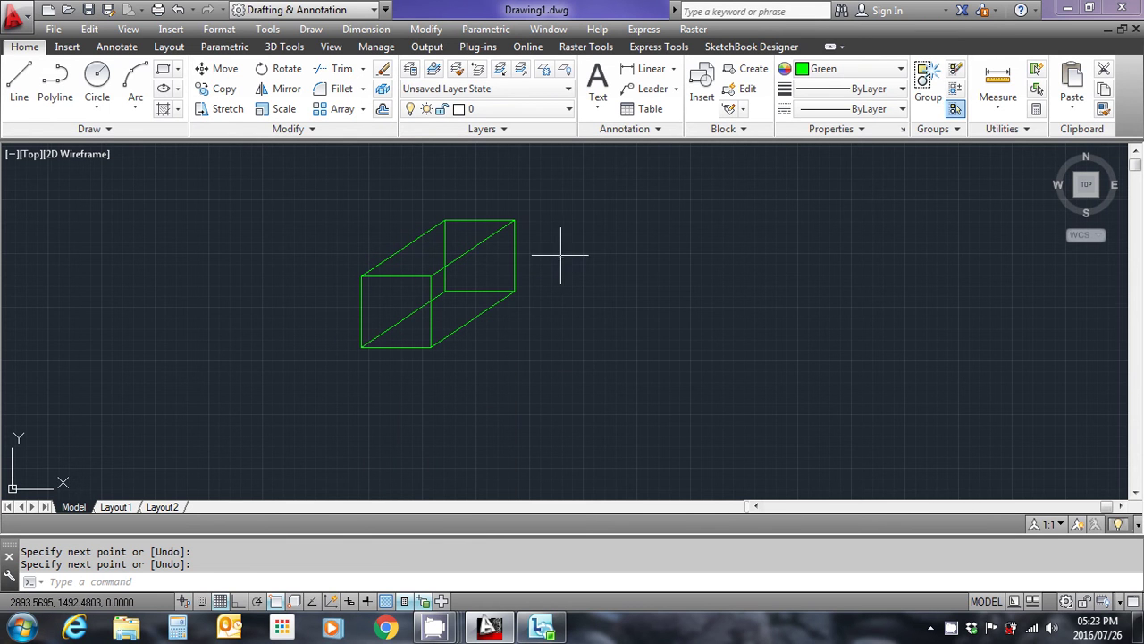
Measure the length of the right vertical edge of the box's back rectangle.
{"action": "middle_click_drag", "start_coordinate": [556, 252], "coordinate": [561, 248]}
{"action": "key", "text": "Escape"}
{"action": "scroll", "coordinate": [536, 236], "scroll_direction": "up", "scroll_amount": 2}
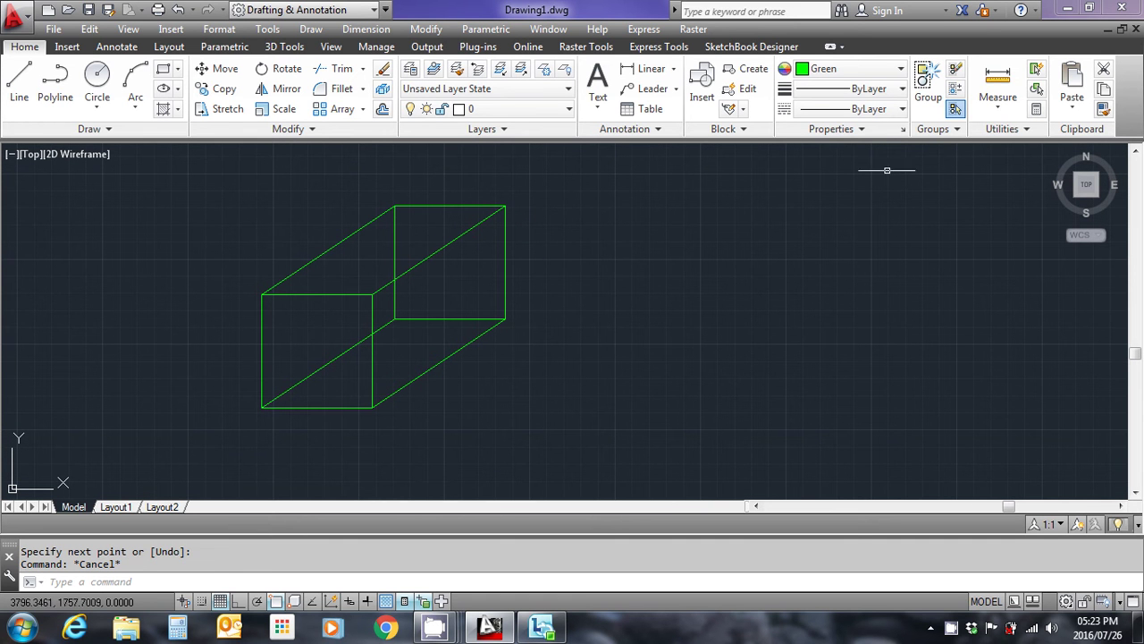
{"action": "left_click", "coordinate": [997, 82]}
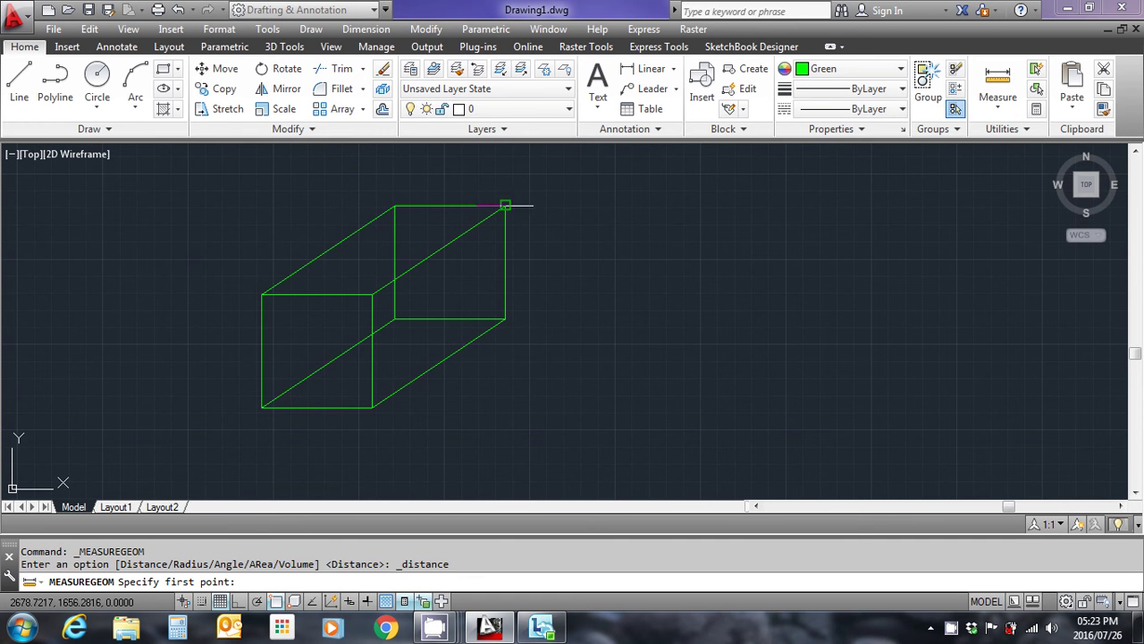
{"action": "left_click", "coordinate": [505, 206]}
{"action": "left_click", "coordinate": [506, 318]}
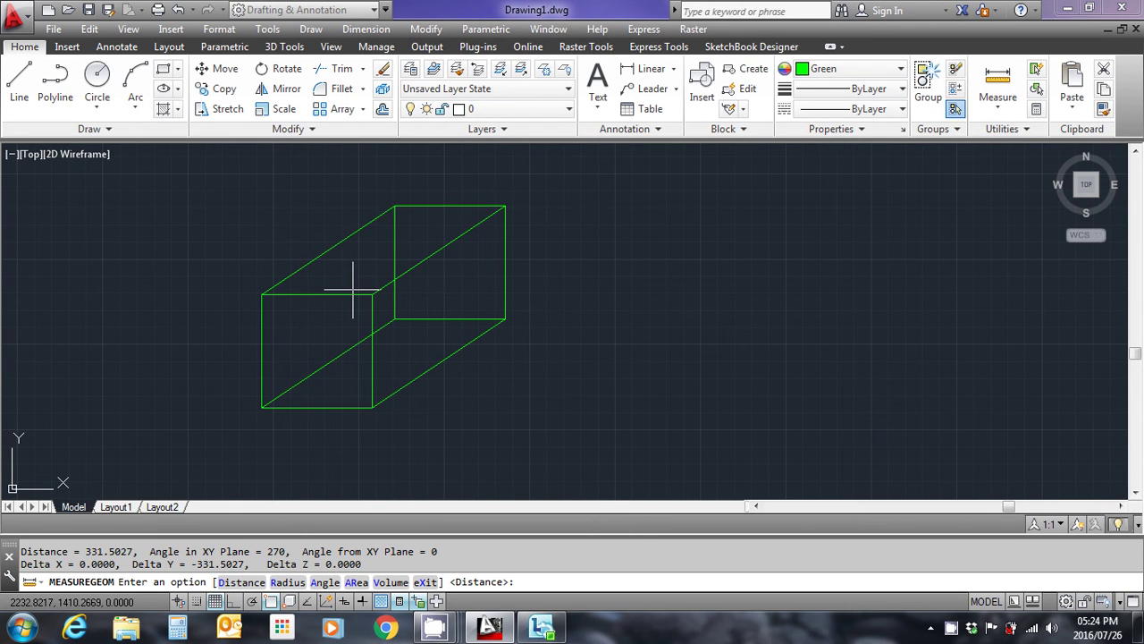
{"action": "key", "text": "Escape"}
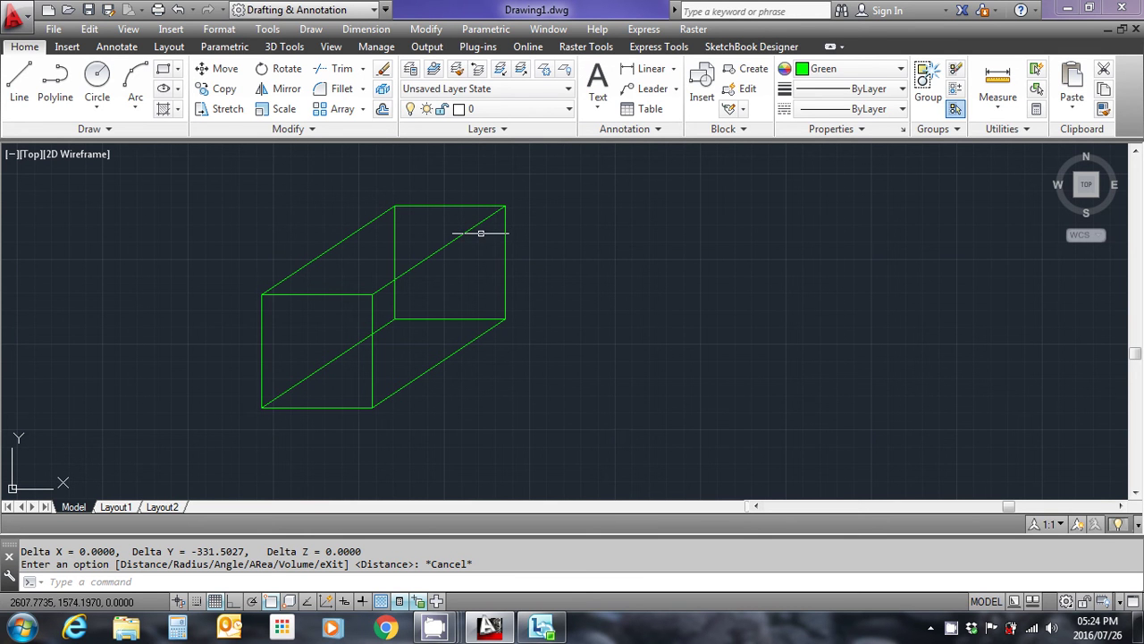
Scale the whole box by a factor of 0.01 about the lower-left corner of its back rectangle.
{"action": "left_click", "coordinate": [284, 109]}
{"action": "left_click", "coordinate": [602, 400]}
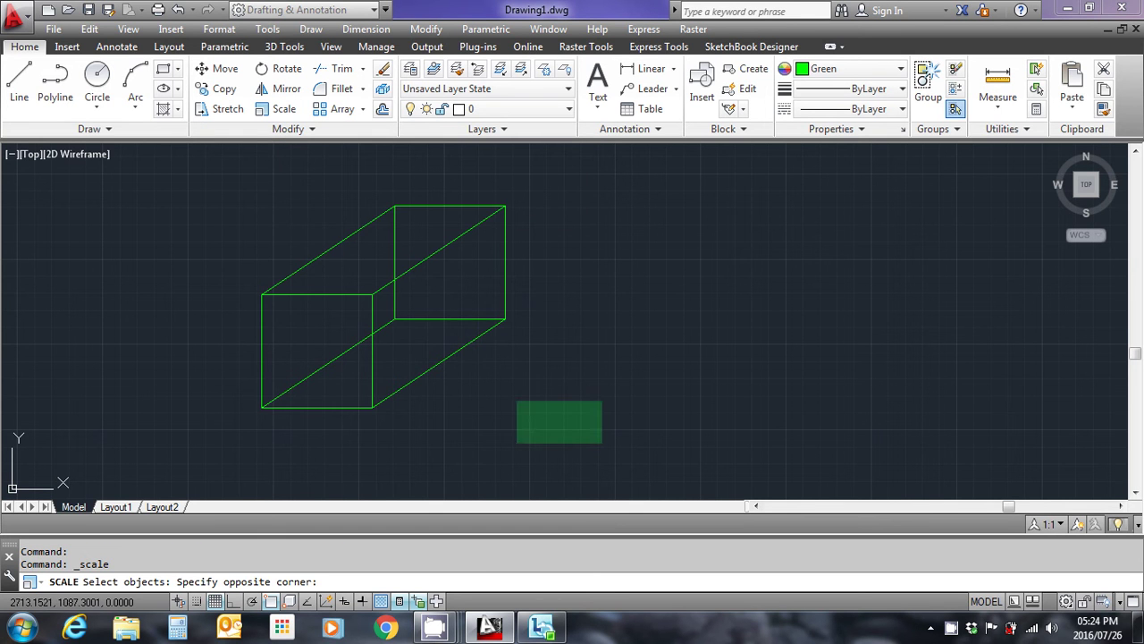
{"action": "left_click", "coordinate": [222, 180]}
{"action": "key", "text": "Return"}
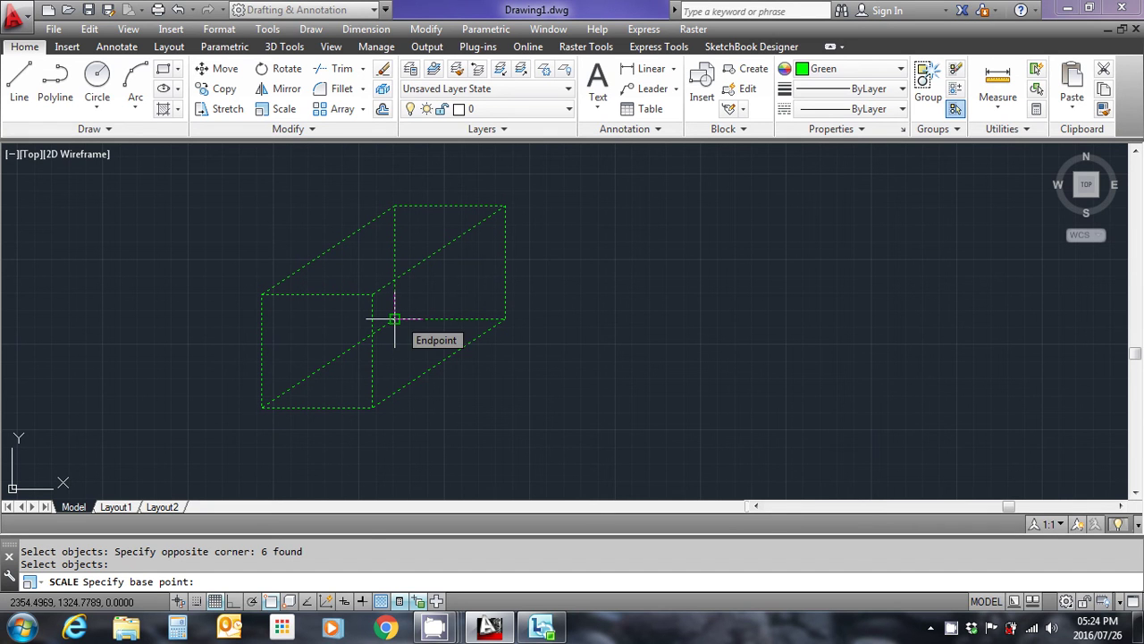
{"action": "left_click", "coordinate": [394, 320]}
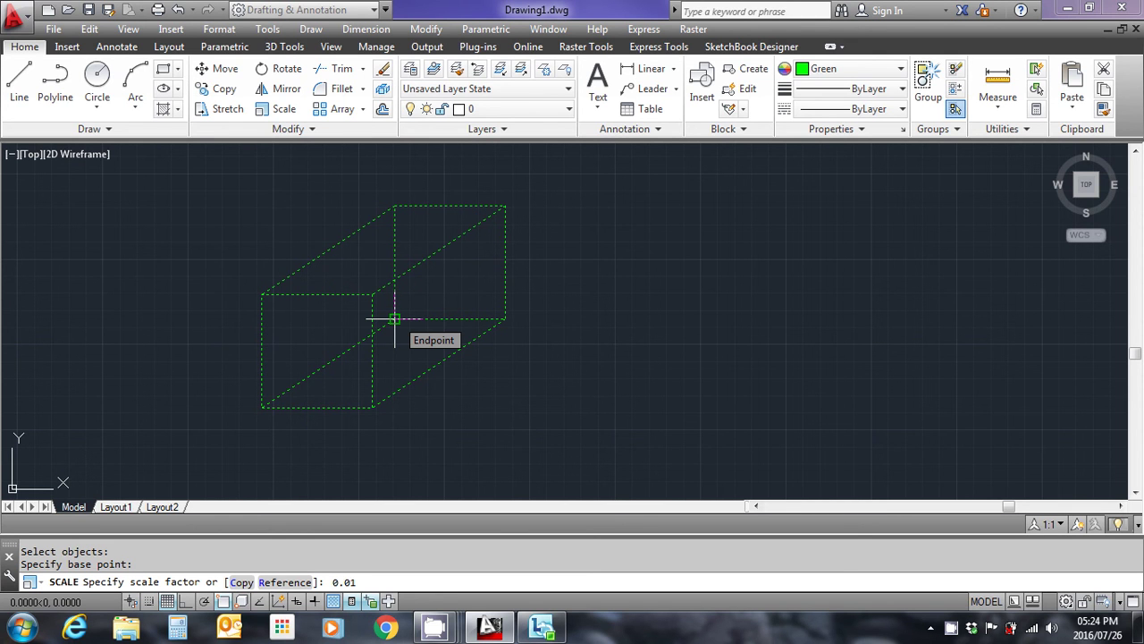
{"action": "key", "text": "Return"}
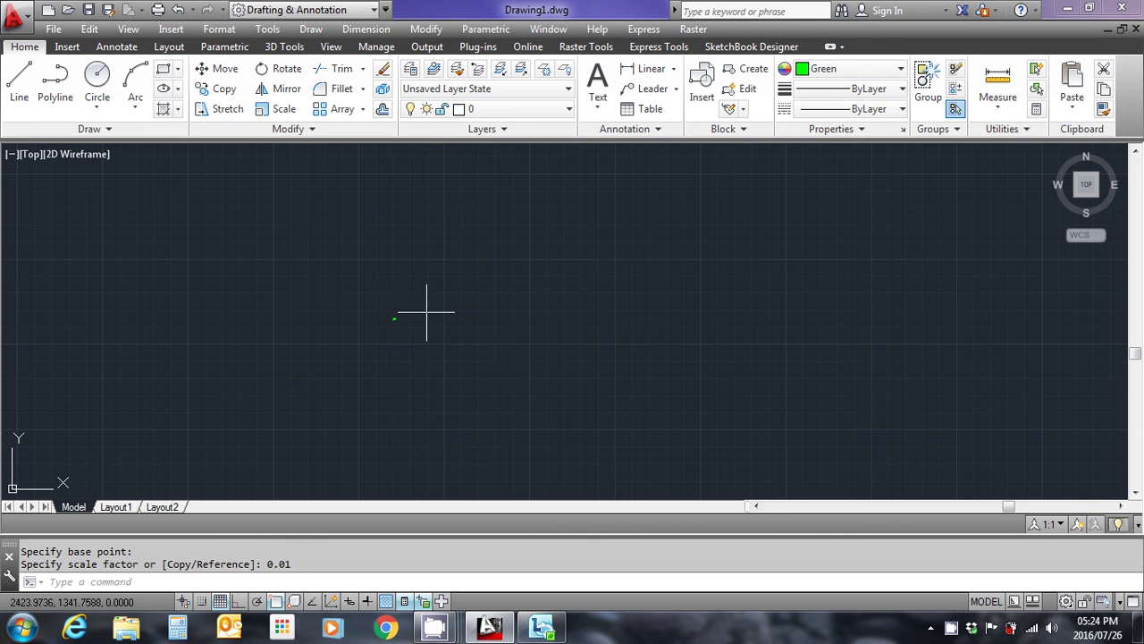
Measure the length of the scaled box's right vertical edge on the back rectangle.
{"action": "scroll", "coordinate": [397, 320], "scroll_direction": "up", "scroll_amount": 15}
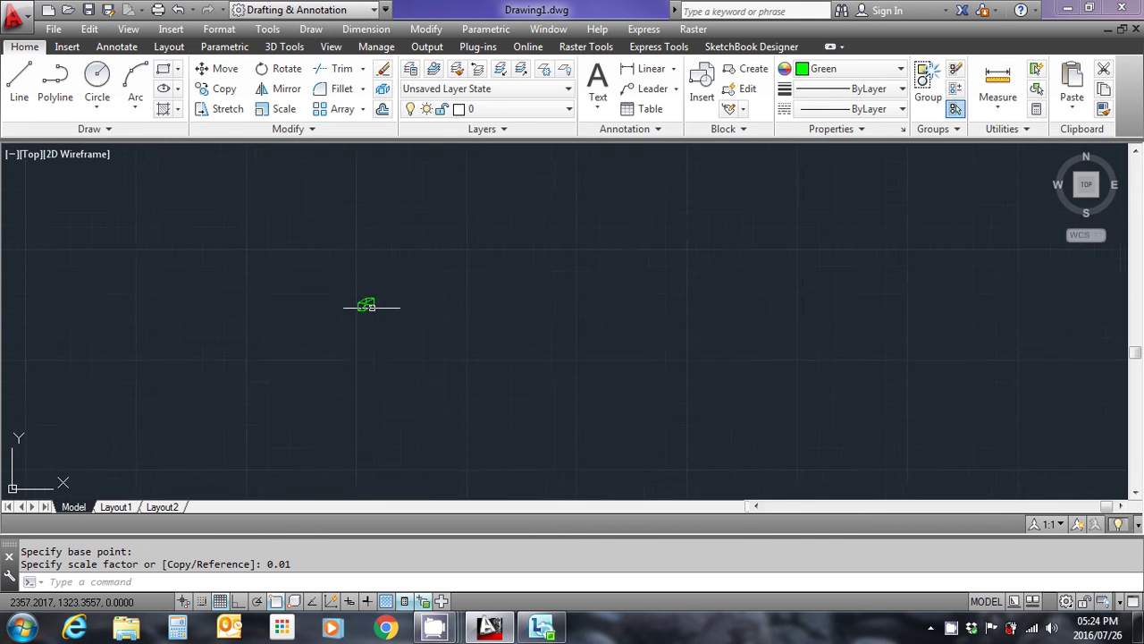
{"action": "middle_click_drag", "start_coordinate": [346, 283], "coordinate": [454, 304]}
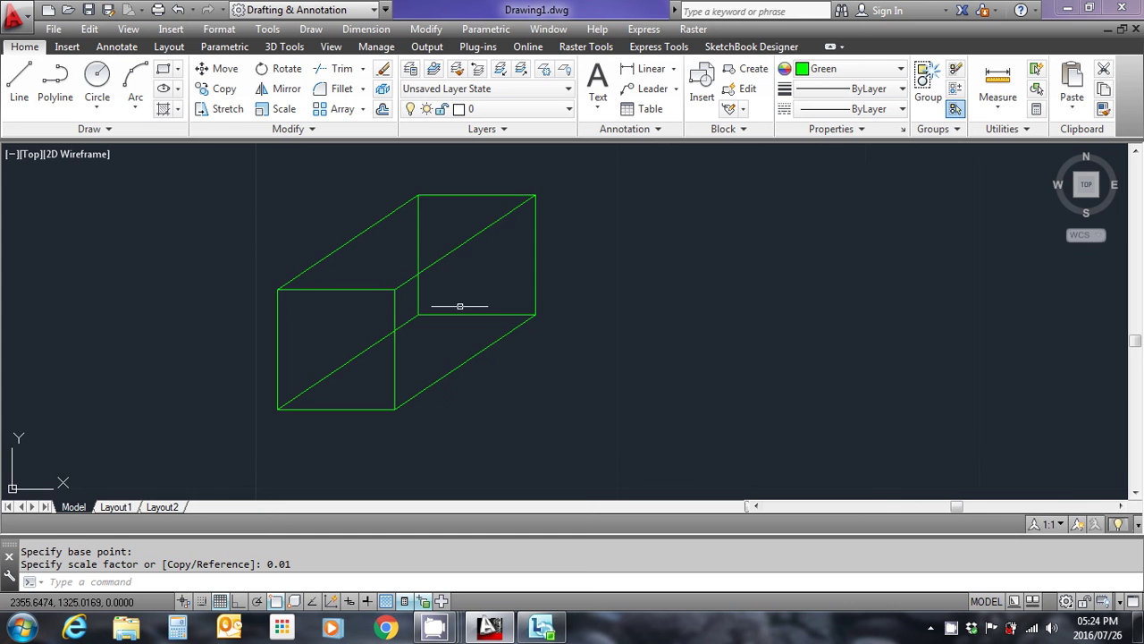
{"action": "middle_click_drag", "start_coordinate": [401, 276], "coordinate": [478, 293]}
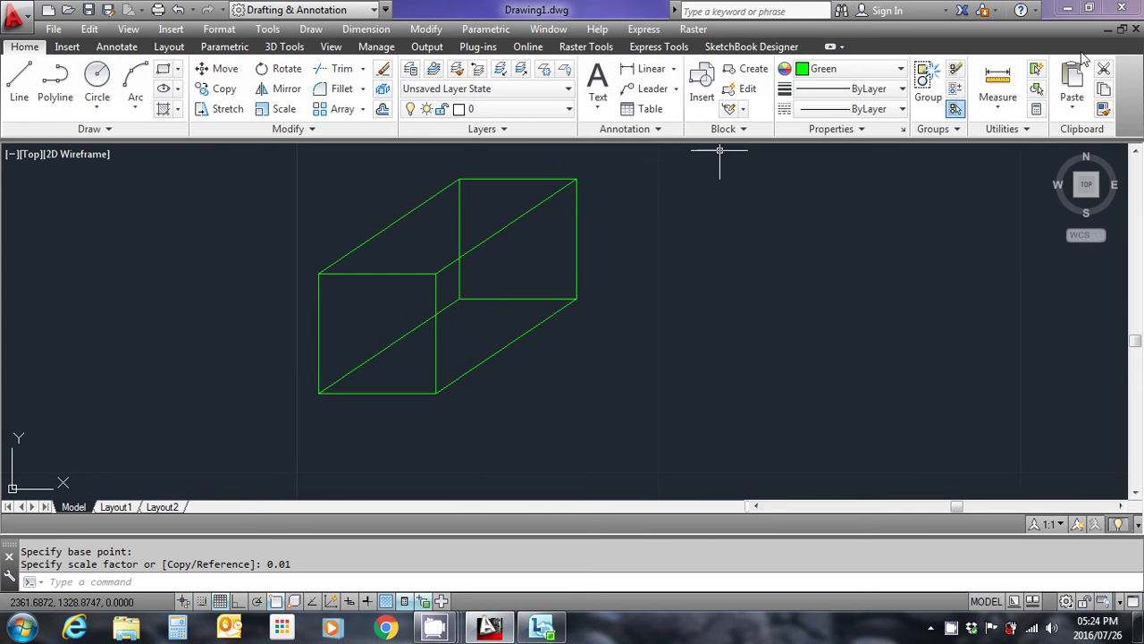
{"action": "left_click", "coordinate": [997, 85]}
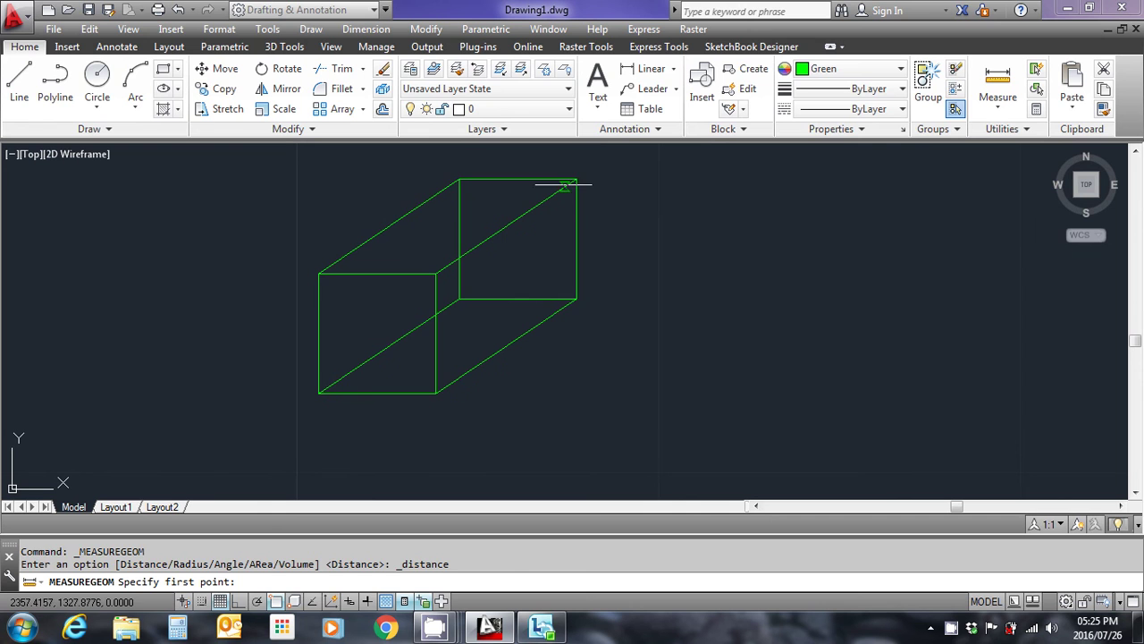
{"action": "left_click", "coordinate": [577, 180]}
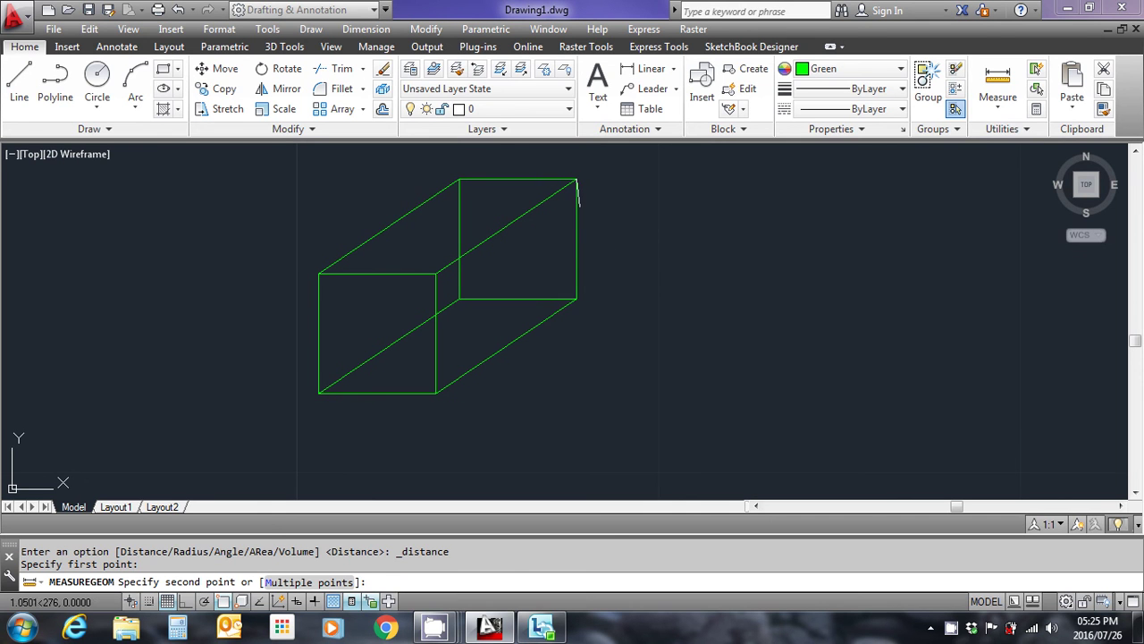
{"action": "left_click", "coordinate": [577, 298]}
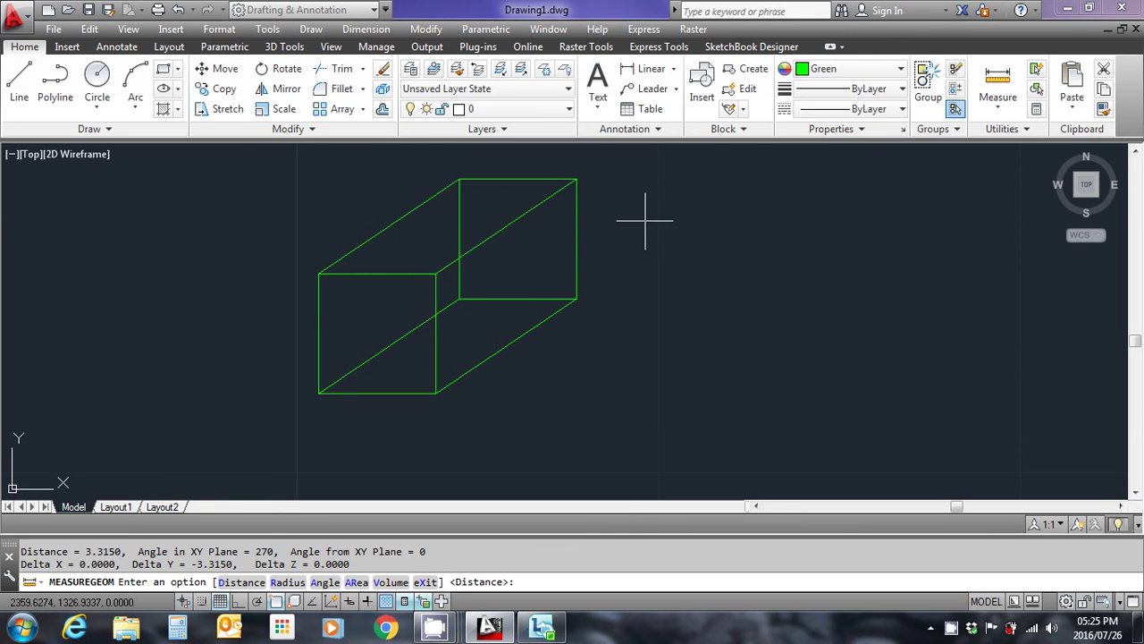
{"action": "key", "text": "Escape"}
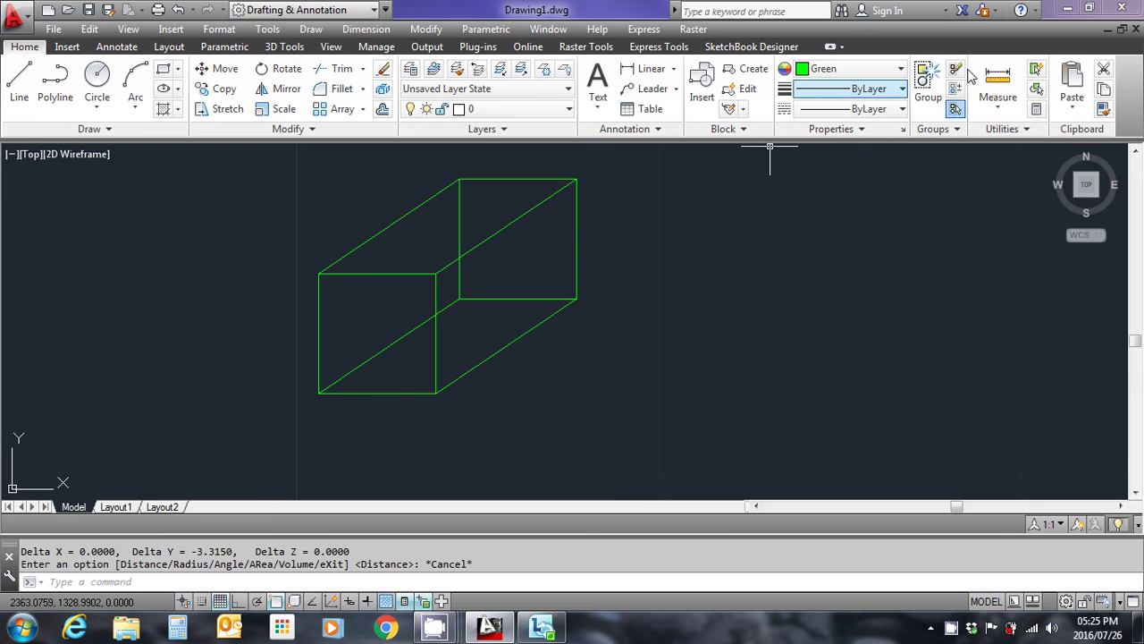
Measure the length of the slanted edge connecting the lower-right corners of the box's two rectangles.
{"action": "left_click", "coordinate": [998, 82]}
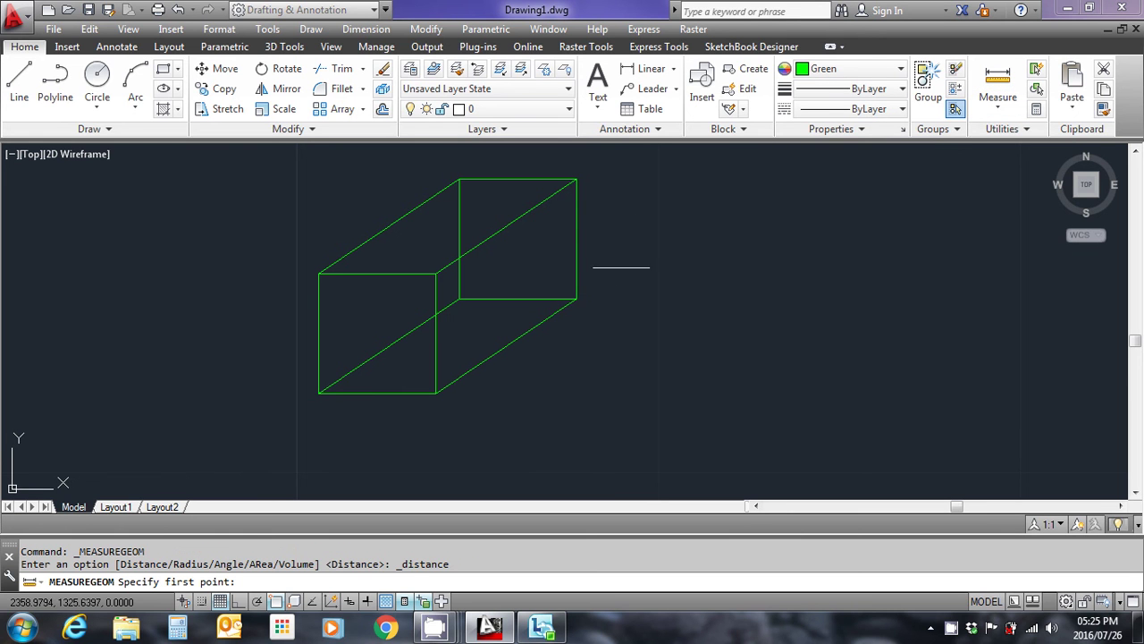
{"action": "left_click", "coordinate": [577, 299]}
{"action": "left_click", "coordinate": [434, 393]}
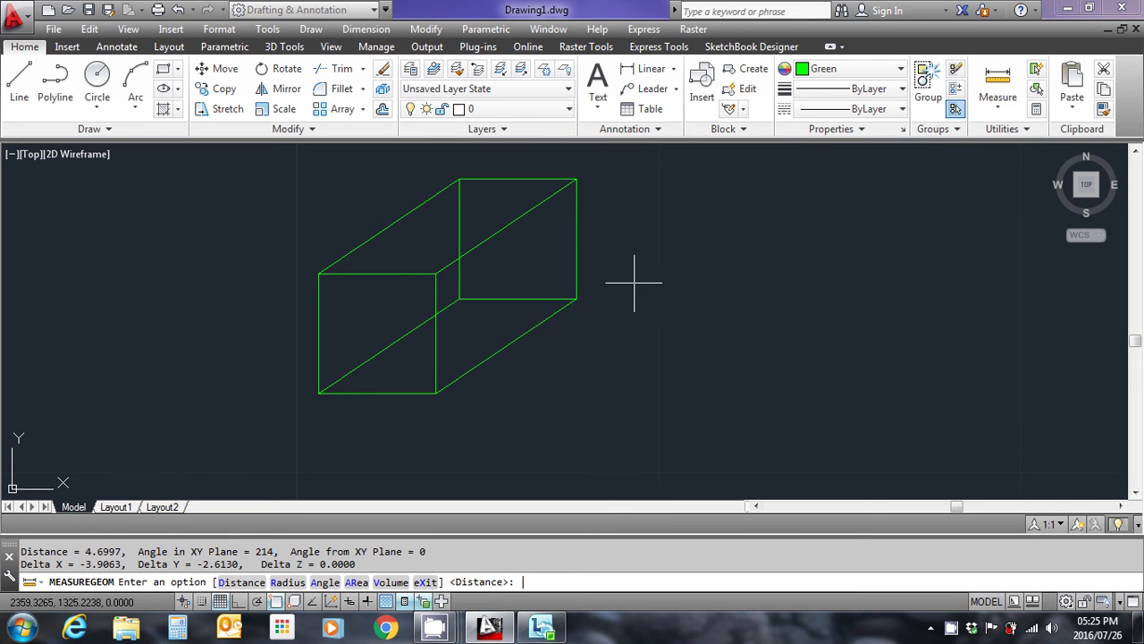
{"action": "key", "text": "Escape"}
{"action": "middle_click_drag", "start_coordinate": [608, 281], "coordinate": [663, 297]}
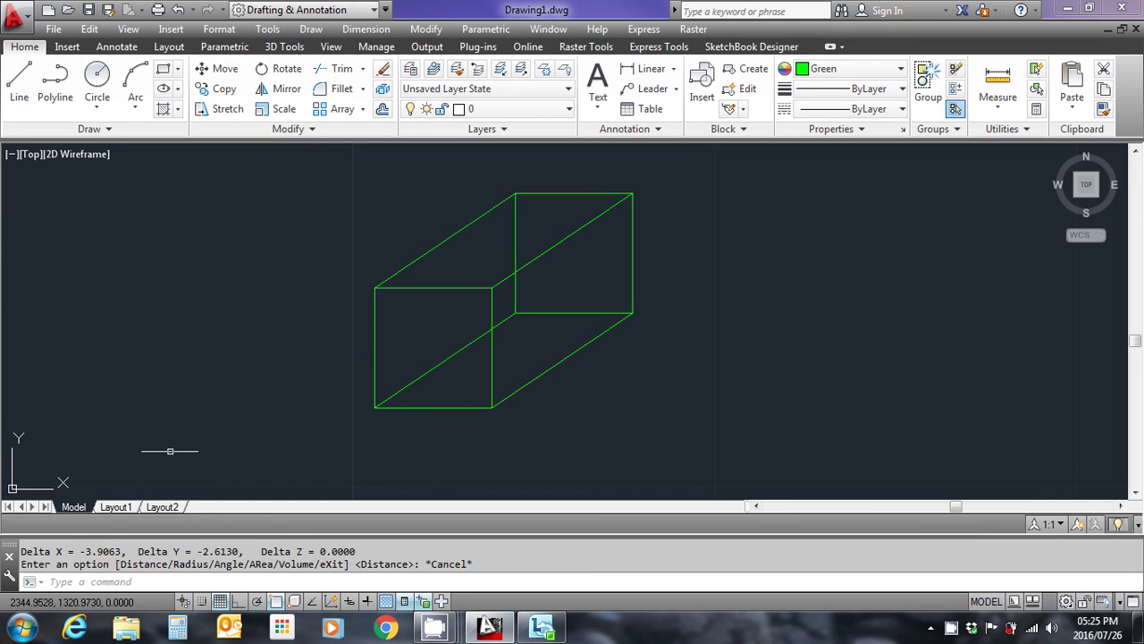
Edit the page setup of Layout1 and assign the NMMUS4PROJ.ctb plot style table.
{"action": "left_click", "coordinate": [115, 507]}
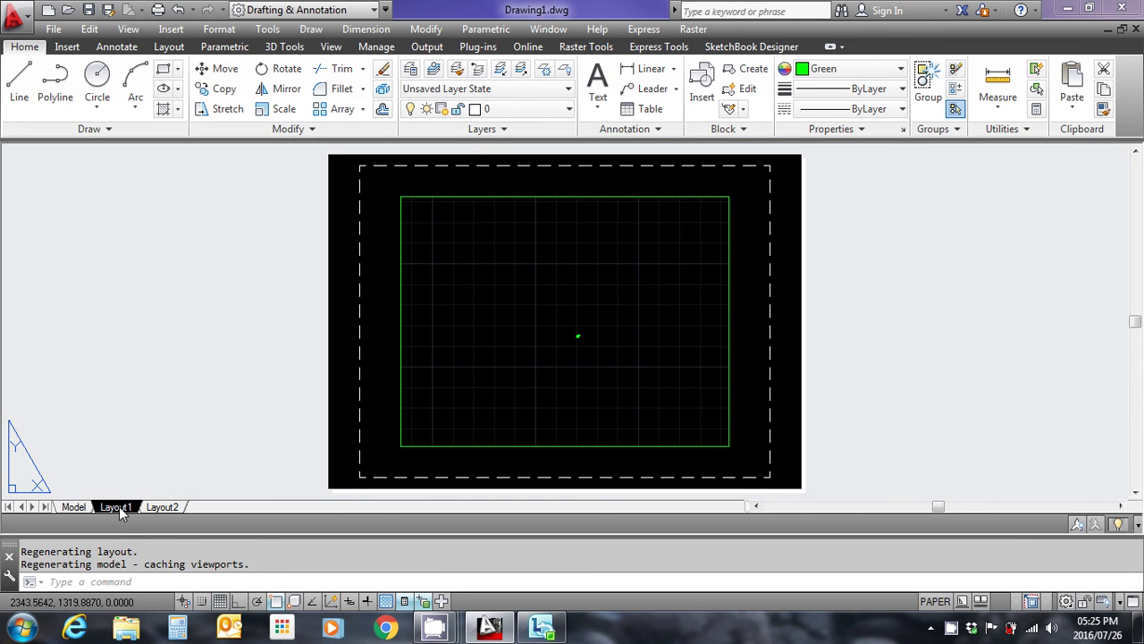
{"action": "right_click", "coordinate": [121, 508]}
{"action": "left_click", "coordinate": [205, 384]}
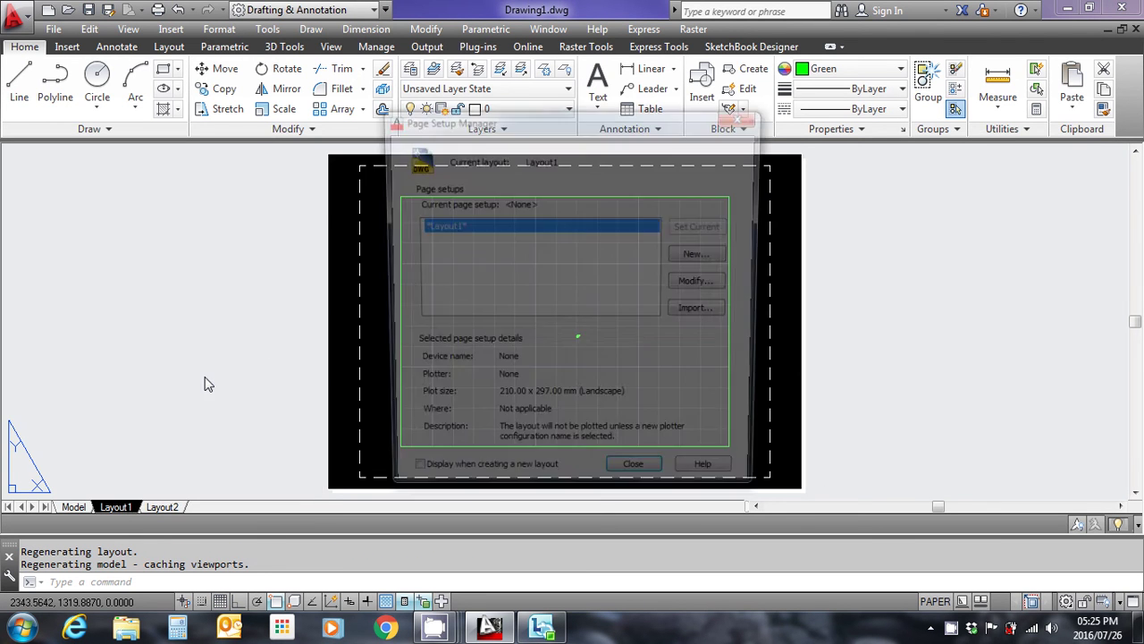
{"action": "left_click", "coordinate": [697, 284]}
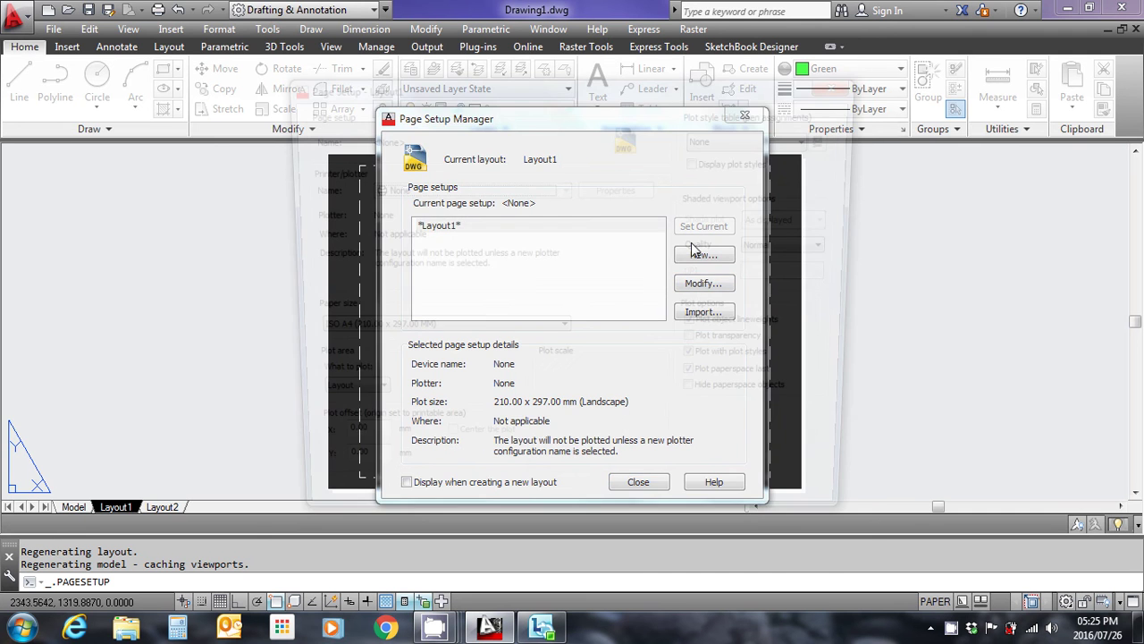
{"action": "left_click", "coordinate": [758, 138]}
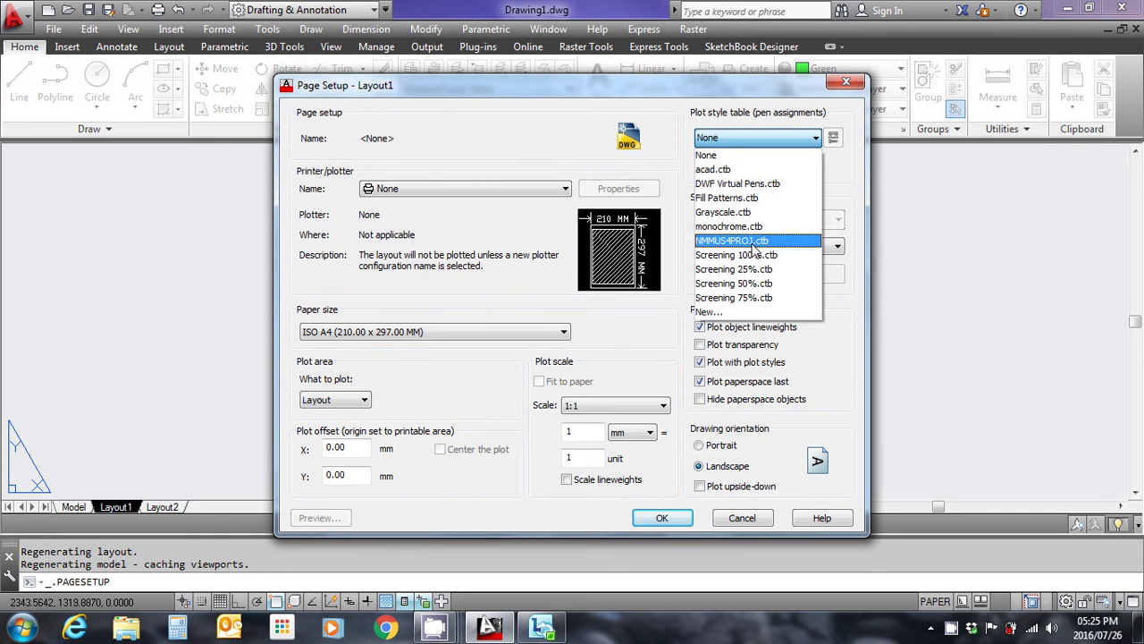
{"action": "left_click", "coordinate": [755, 241]}
Choose DWG To PDF.pc3 as the plotter for Layout1 and accept the page setup.
{"action": "left_click", "coordinate": [565, 188]}
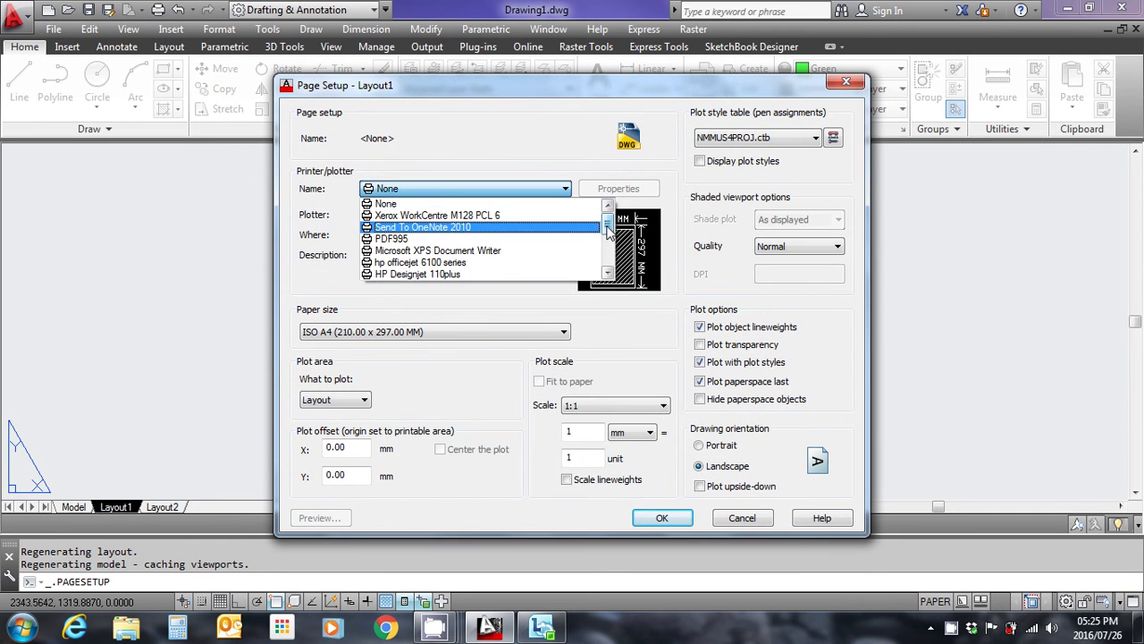
{"action": "left_click_drag", "start_coordinate": [608, 231], "coordinate": [608, 255]}
{"action": "left_click", "coordinate": [481, 263]}
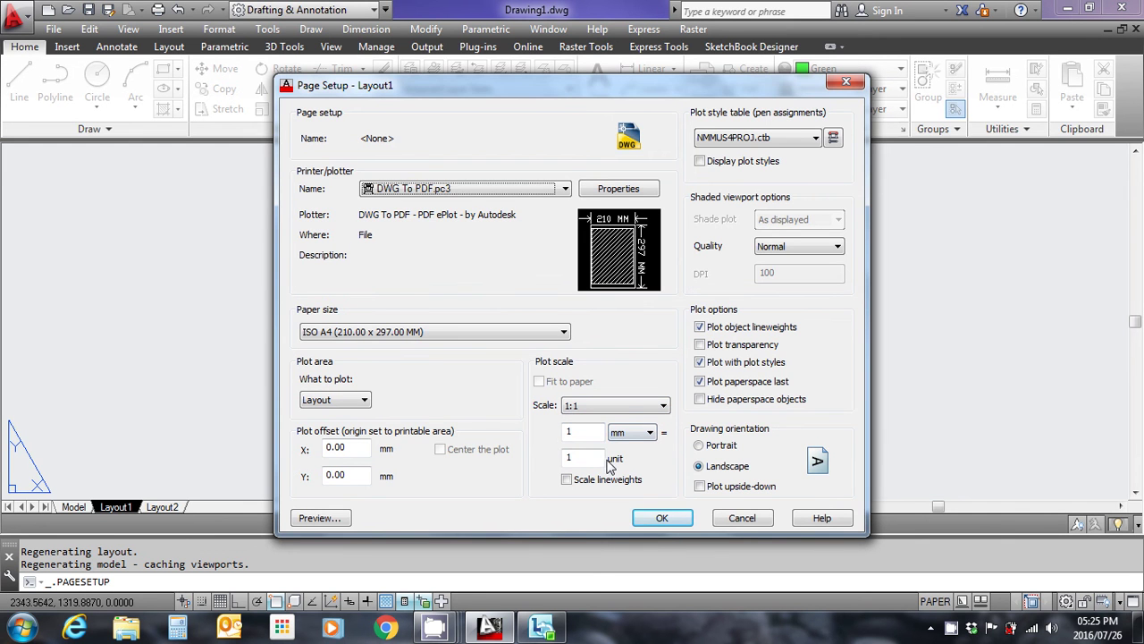
{"action": "left_click", "coordinate": [667, 519]}
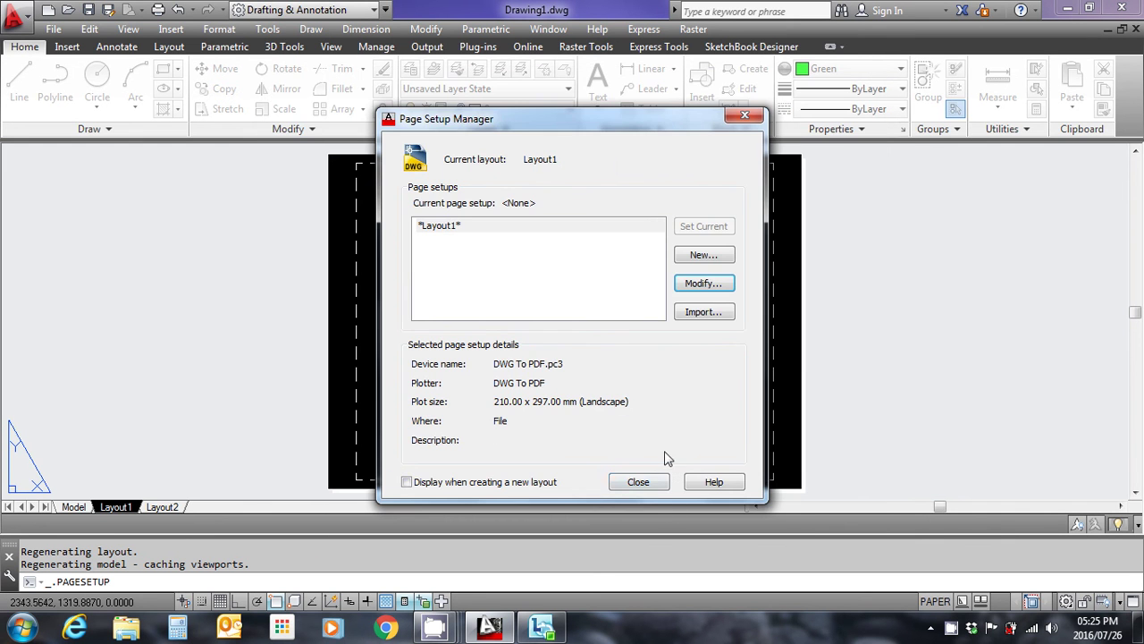
{"action": "left_click", "coordinate": [638, 482]}
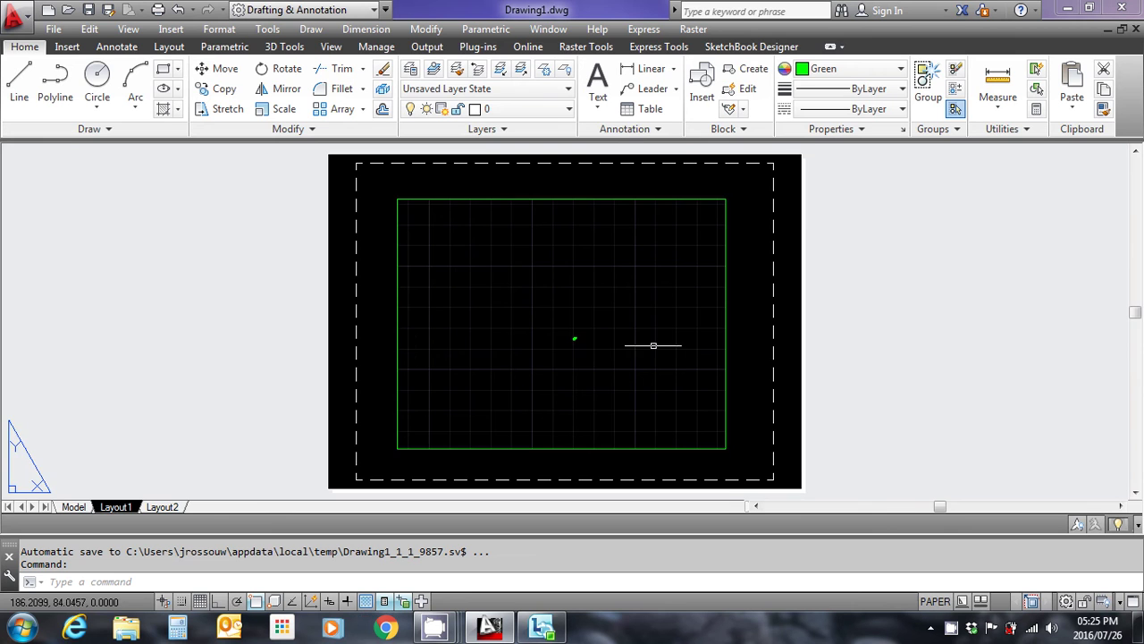
Stretch the upper-right, upper-left and lower-left corners of the Layout1 viewport outward to just inside the dashed printable area.
{"action": "middle_click_drag", "start_coordinate": [582, 352], "coordinate": [577, 338]}
{"action": "middle_click_drag", "start_coordinate": [661, 270], "coordinate": [664, 301]}
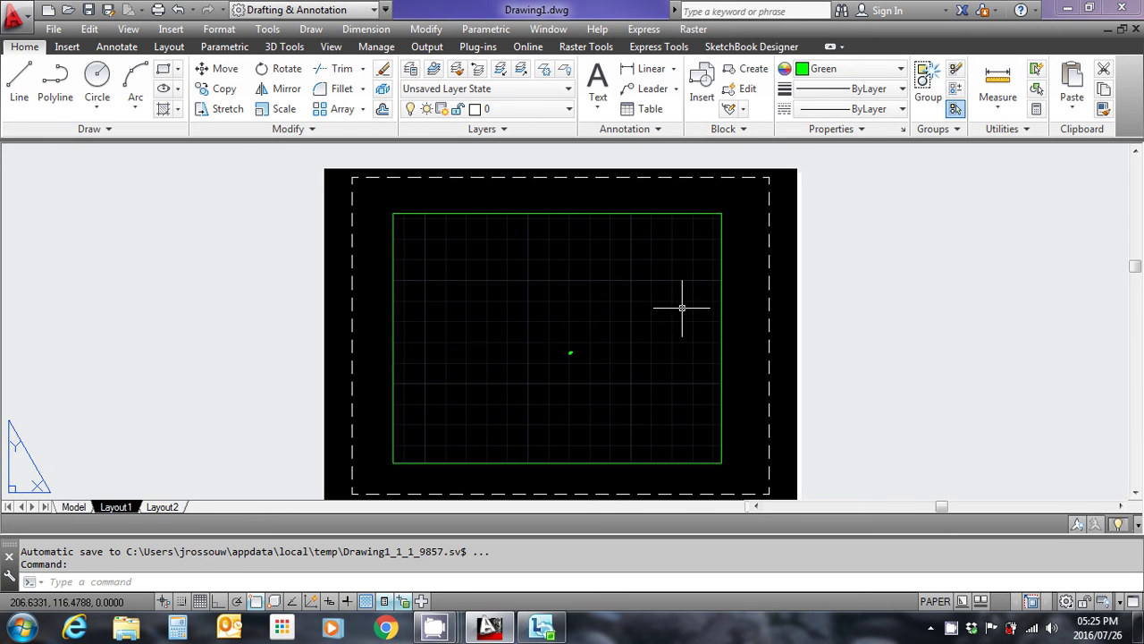
{"action": "left_click", "coordinate": [700, 213]}
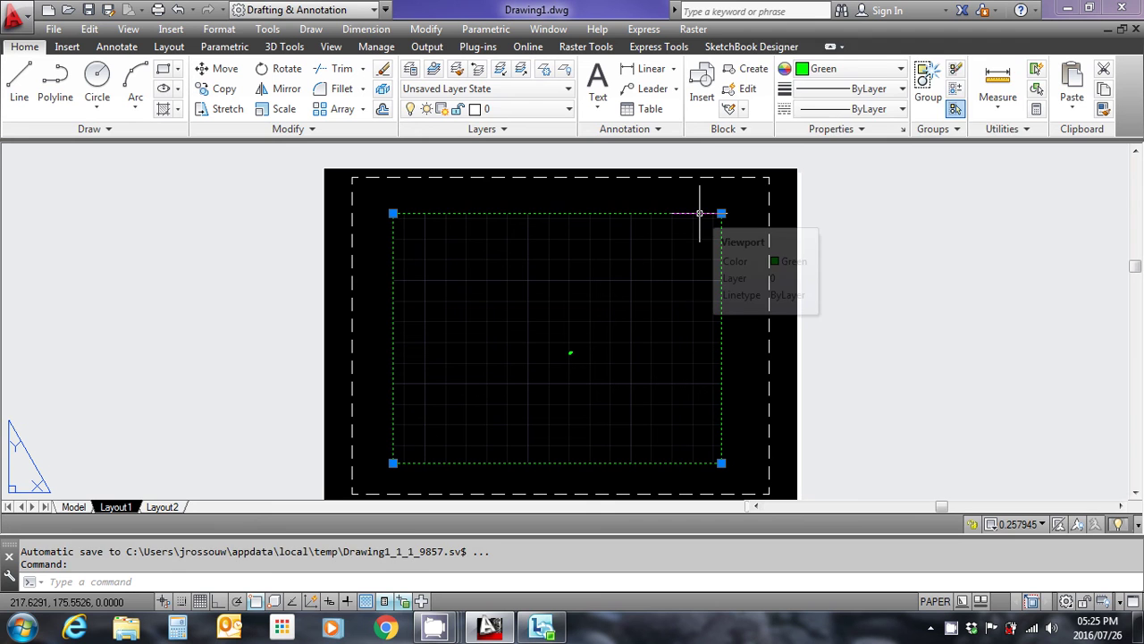
{"action": "left_click", "coordinate": [721, 213]}
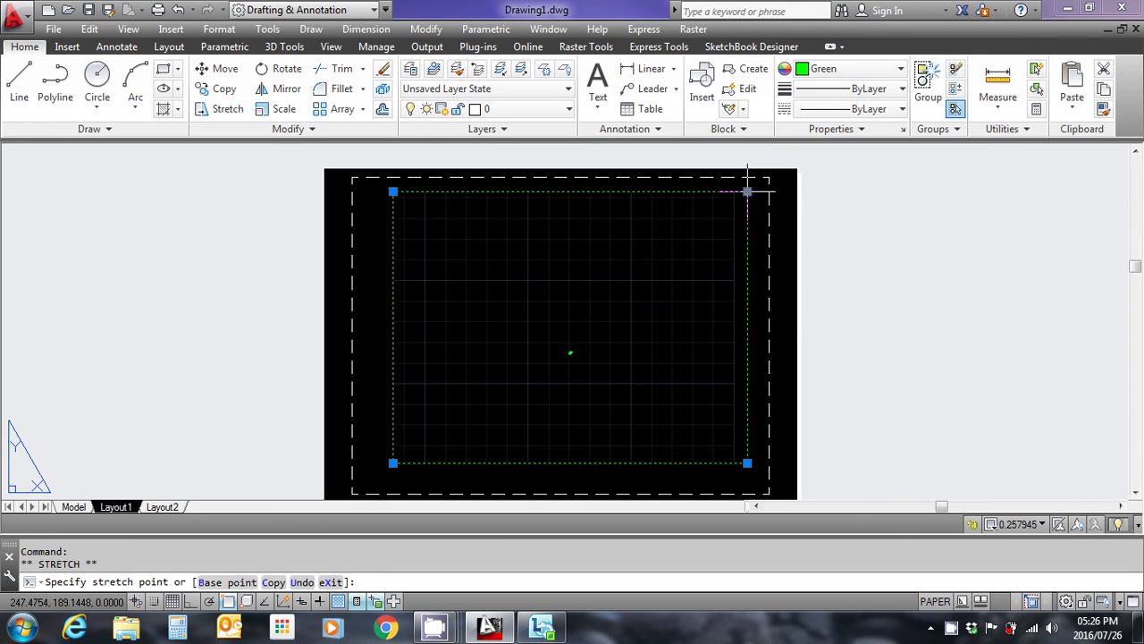
{"action": "left_click", "coordinate": [747, 191]}
{"action": "left_click", "coordinate": [392, 191]}
{"action": "left_click", "coordinate": [368, 188]}
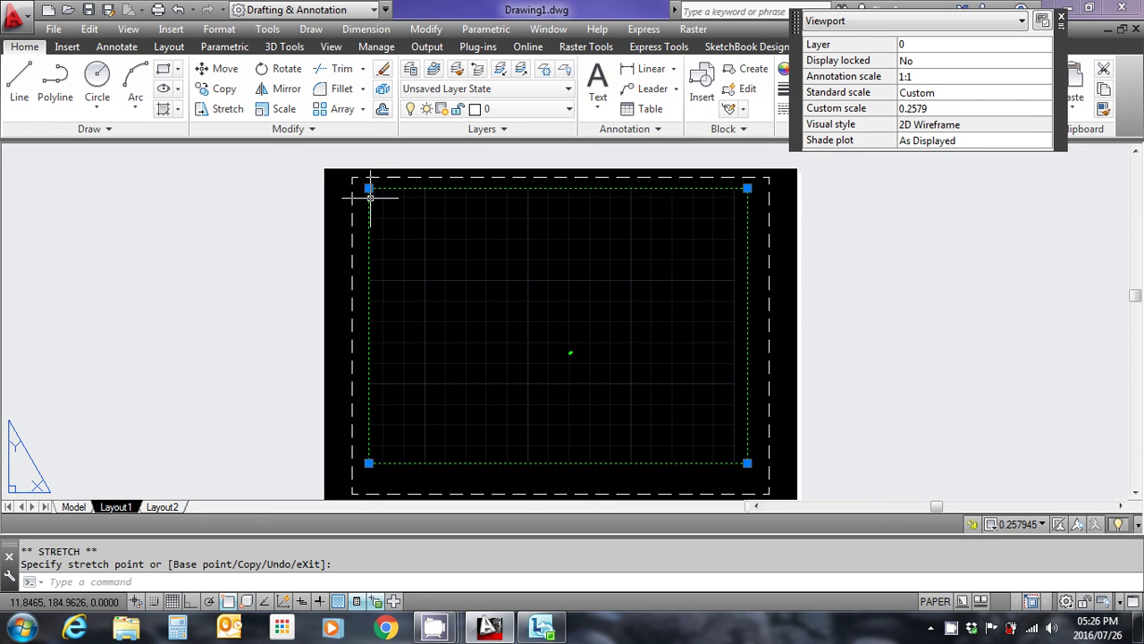
{"action": "left_click", "coordinate": [368, 463]}
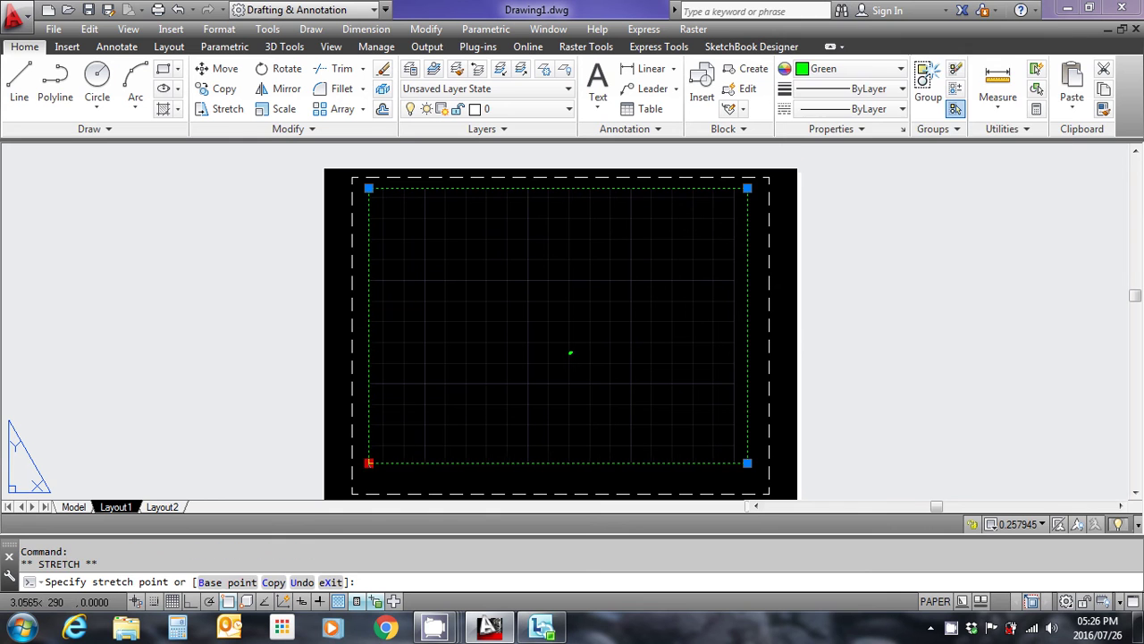
{"action": "left_click", "coordinate": [368, 477]}
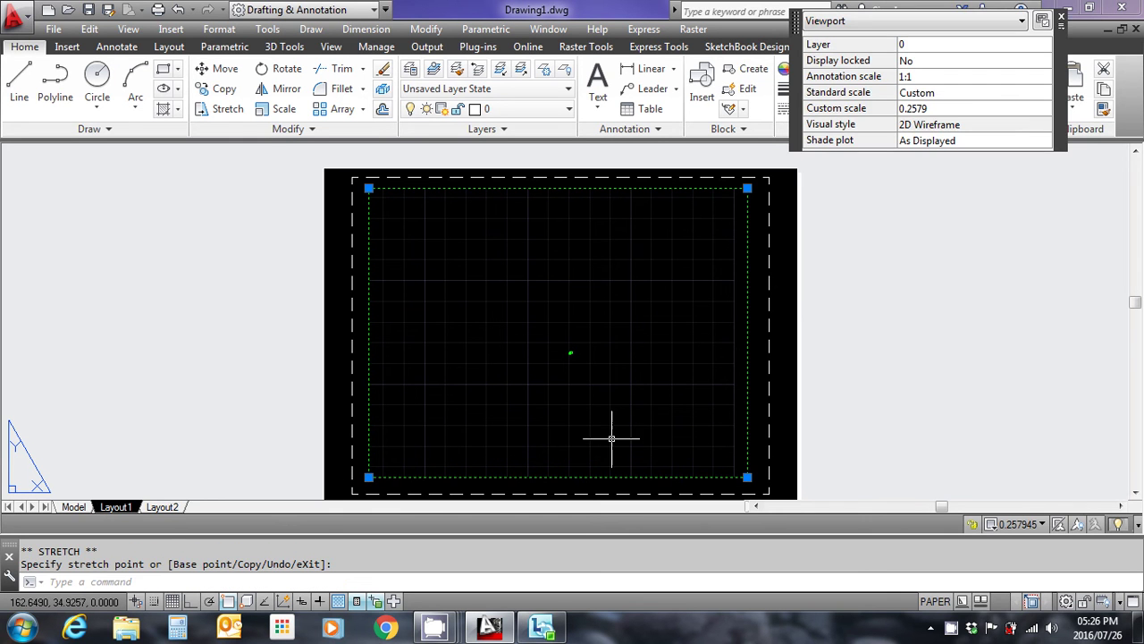
{"action": "key", "text": "Escape"}
Activate model space inside the Layout1 viewport and set its zoom scale factor to 1xp with the box in view.
{"action": "double_click", "coordinate": [597, 344]}
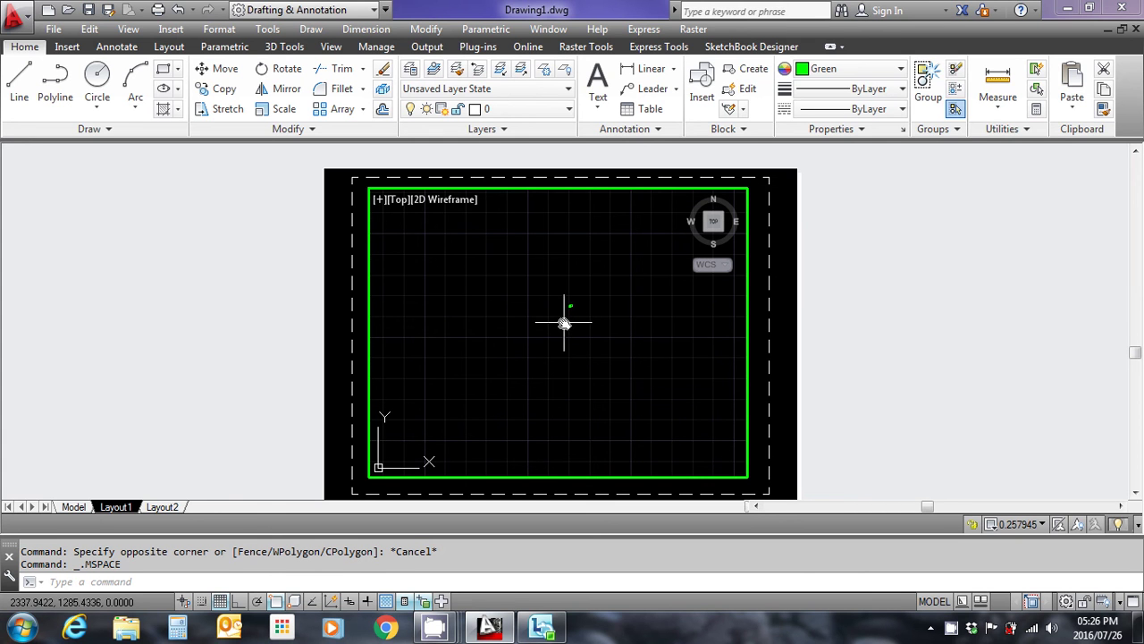
{"action": "scroll", "coordinate": [564, 323], "scroll_direction": "up", "scroll_amount": 8}
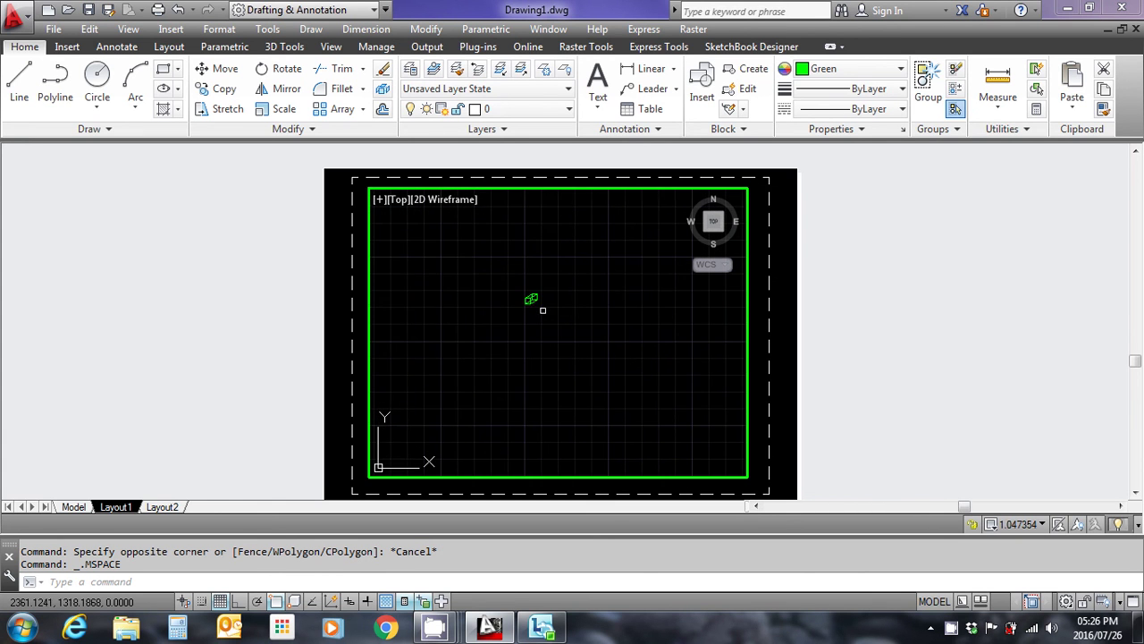
{"action": "scroll", "coordinate": [621, 348], "scroll_direction": "up", "scroll_amount": 5}
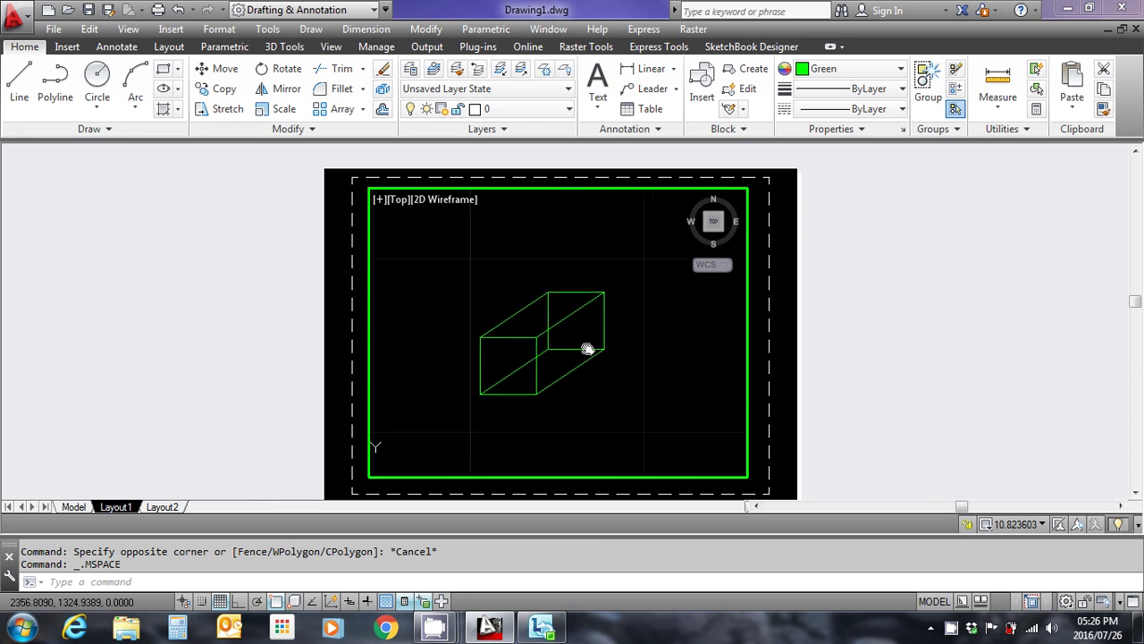
{"action": "middle_click_drag", "start_coordinate": [606, 384], "coordinate": [616, 360]}
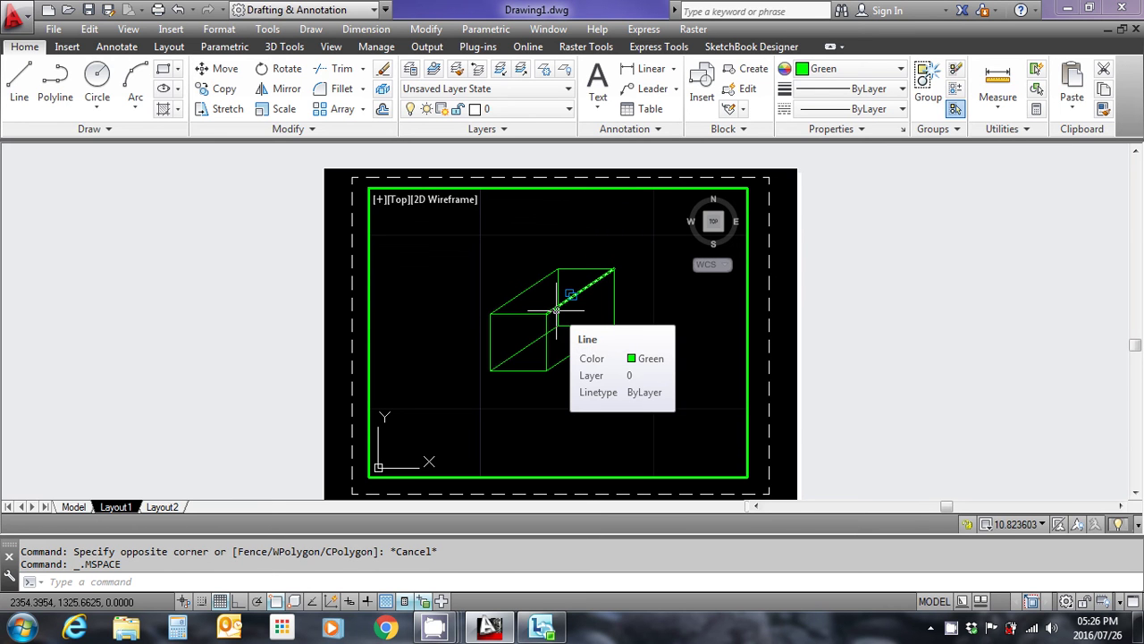
{"action": "type", "text": "z"}
{"action": "key", "text": "Return"}
{"action": "type", "text": "s"}
{"action": "key", "text": "Return"}
{"action": "type", "text": "1x"}
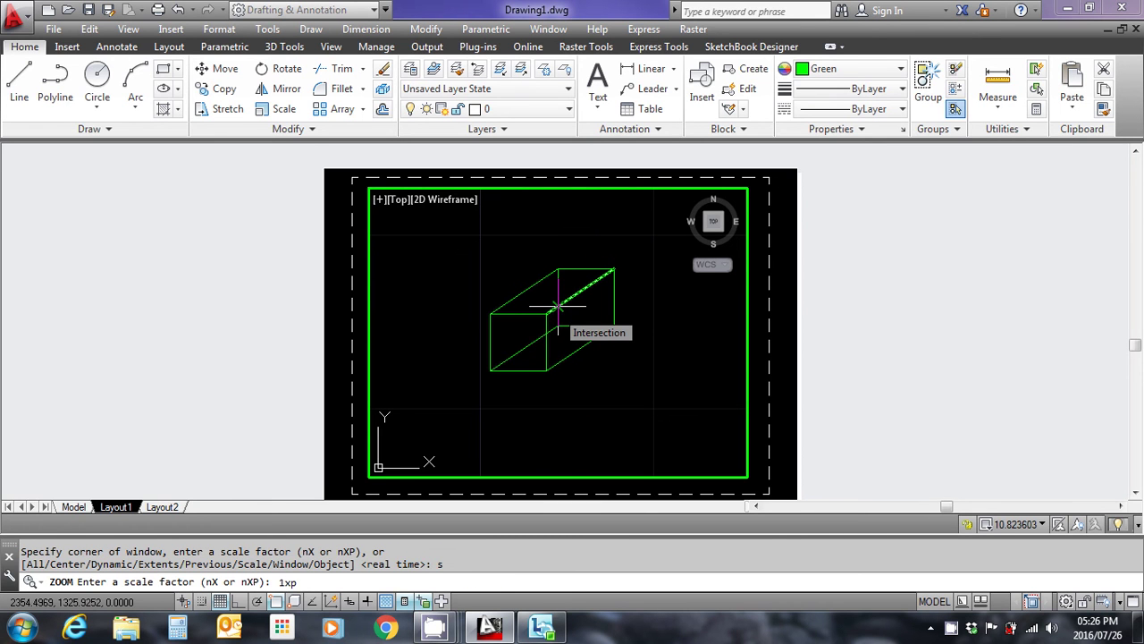
{"action": "type", "text": "p"}
{"action": "key", "text": "Return"}
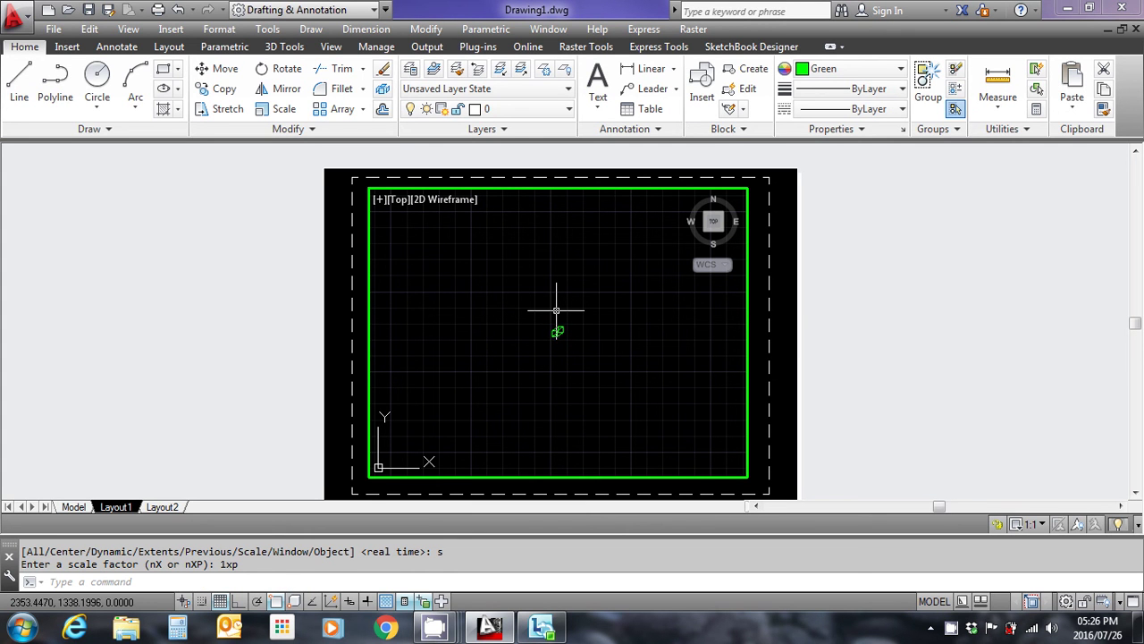
Set the zoom scale factor of the active Layout1 viewport to 10xp.
{"action": "type", "text": "z"}
{"action": "key", "text": "Return"}
{"action": "type", "text": "s"}
{"action": "key", "text": "Return"}
{"action": "type", "text": "10xp"}
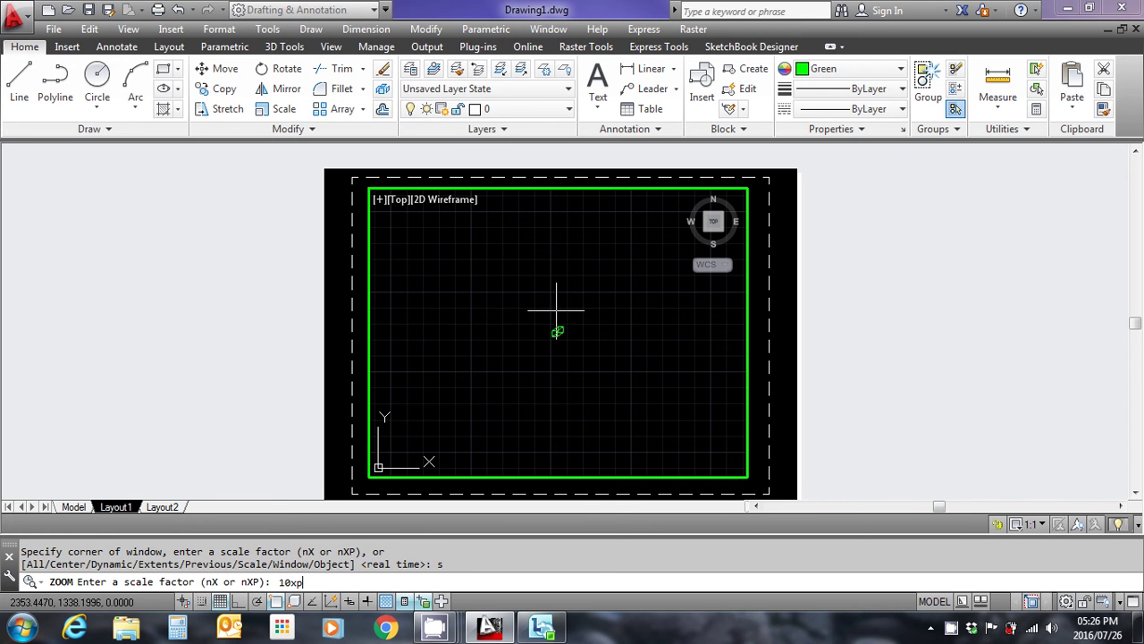
{"action": "key", "text": "Return"}
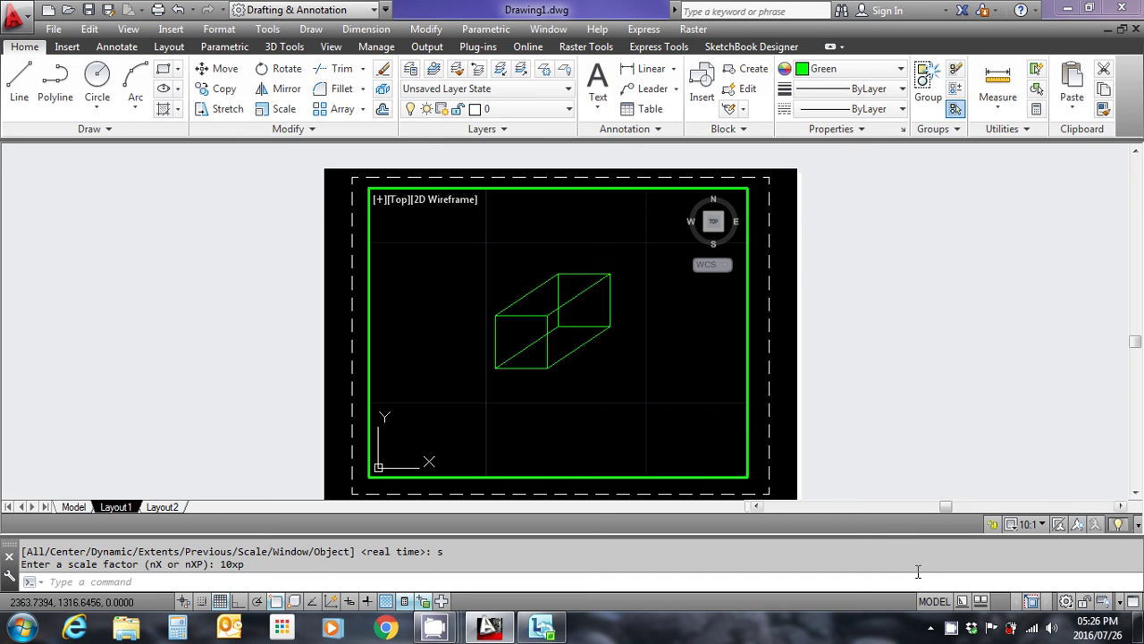
Return to paper space and lock the display of the Layout1 viewport.
{"action": "left_click", "coordinate": [935, 602]}
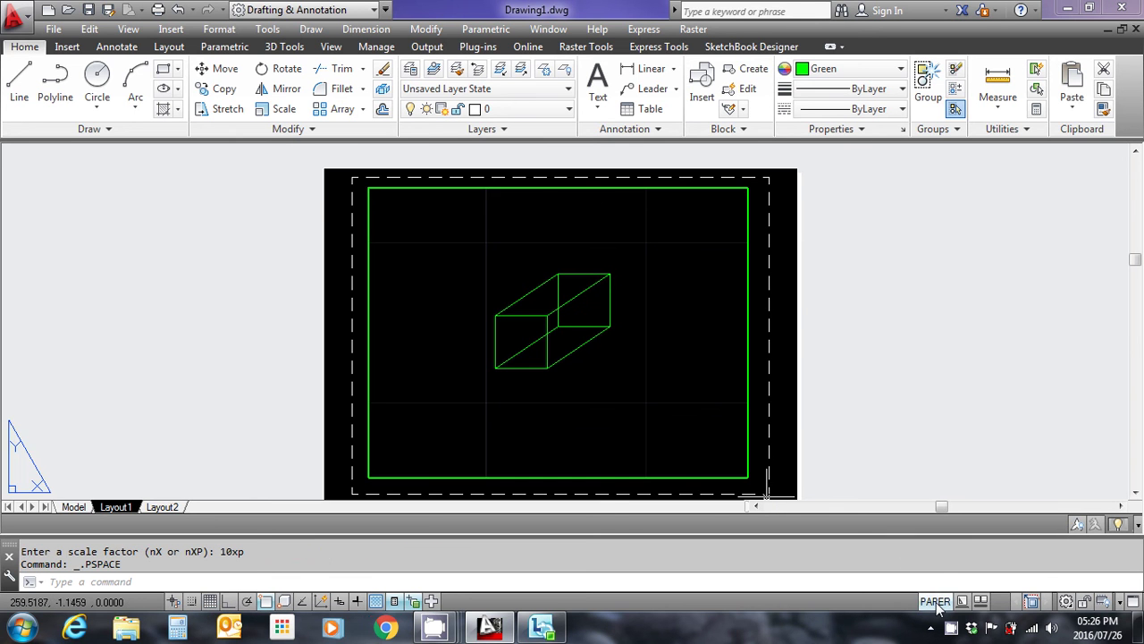
{"action": "left_click", "coordinate": [745, 394]}
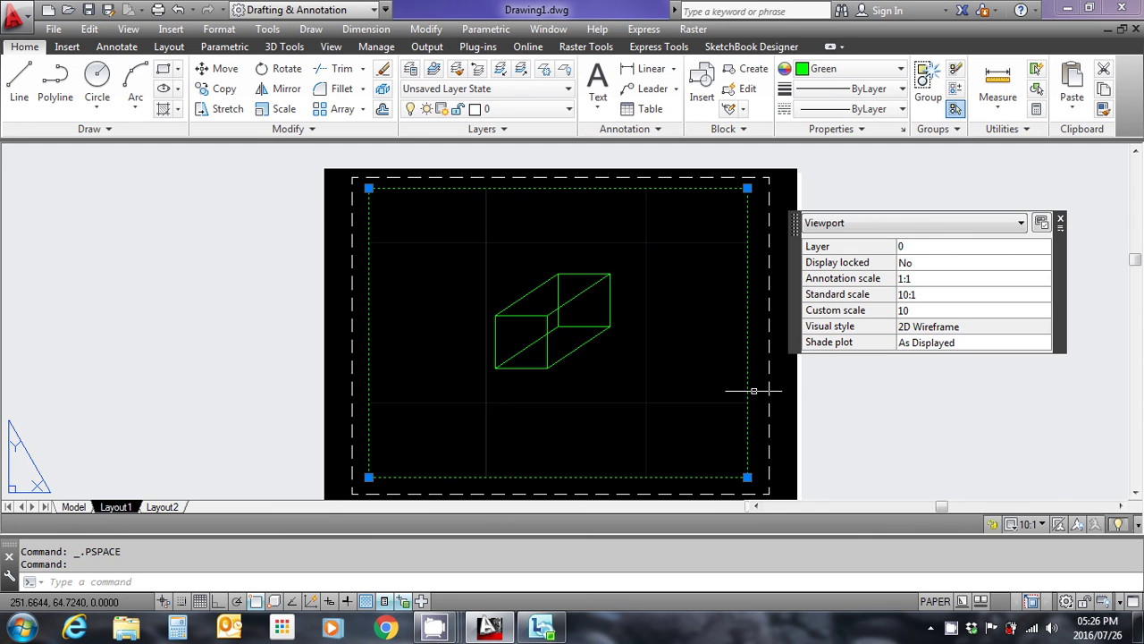
{"action": "left_click", "coordinate": [1038, 262]}
{"action": "left_click", "coordinate": [1045, 263]}
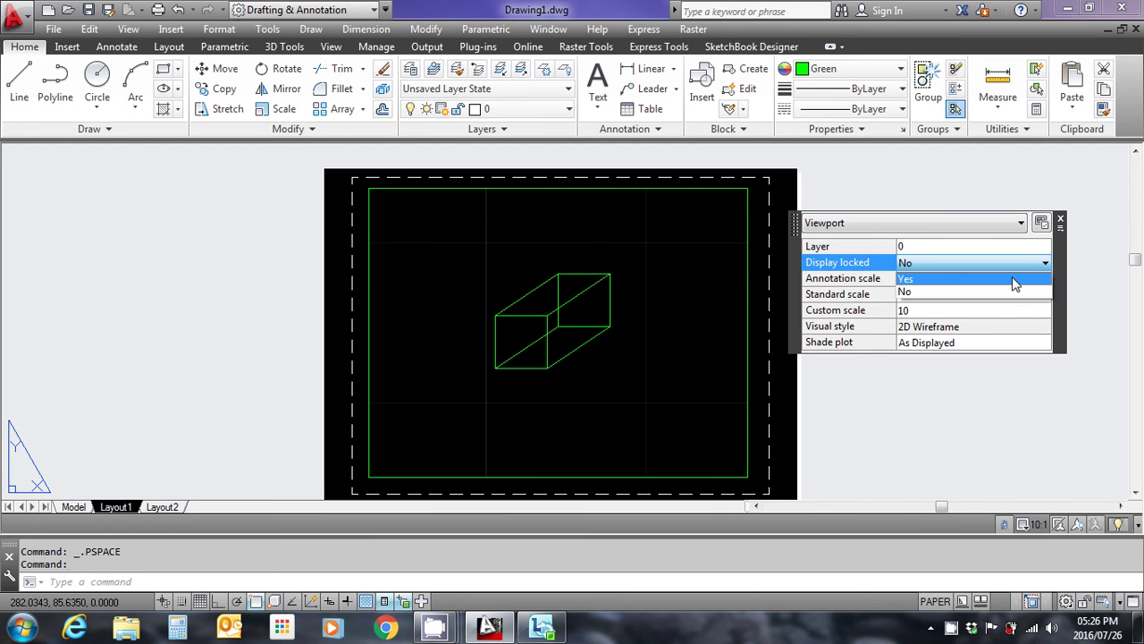
{"action": "left_click", "coordinate": [1012, 279]}
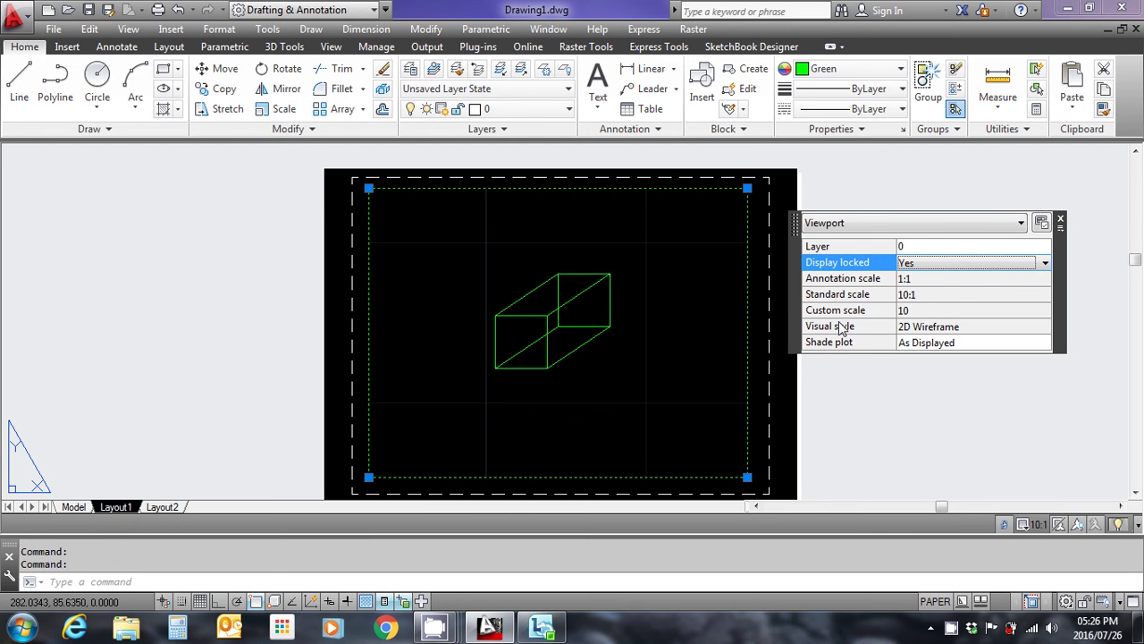
{"action": "left_click", "coordinate": [1060, 219]}
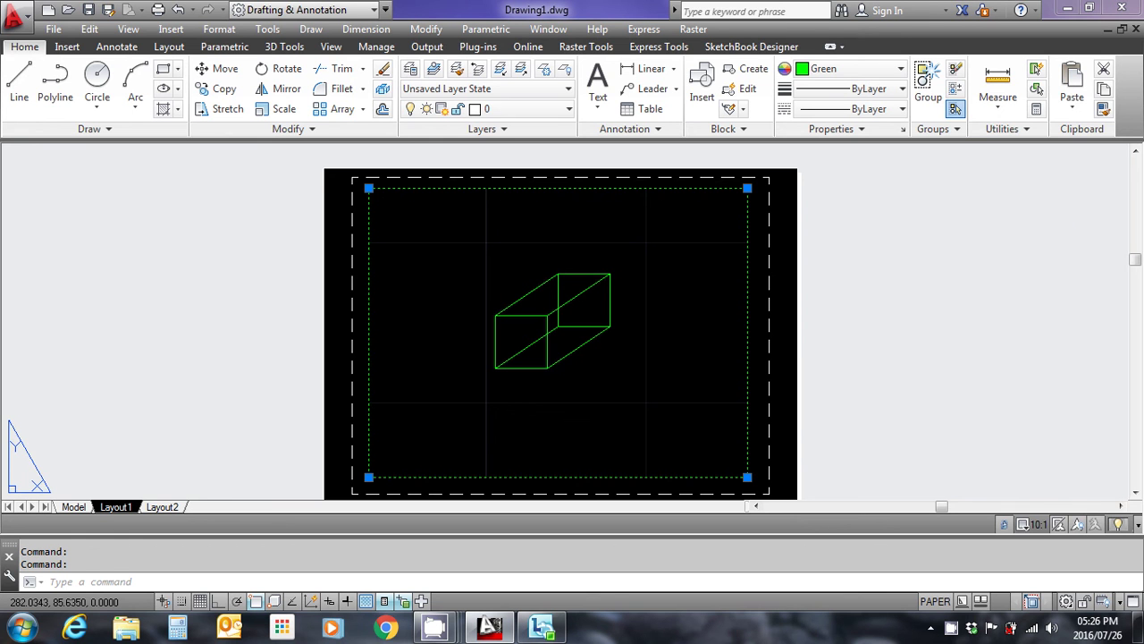
{"action": "key", "text": "Escape"}
Test the locked viewport by activating model space inside it and zooming, and return to paper space with the whole sheet in view.
{"action": "double_click", "coordinate": [714, 243]}
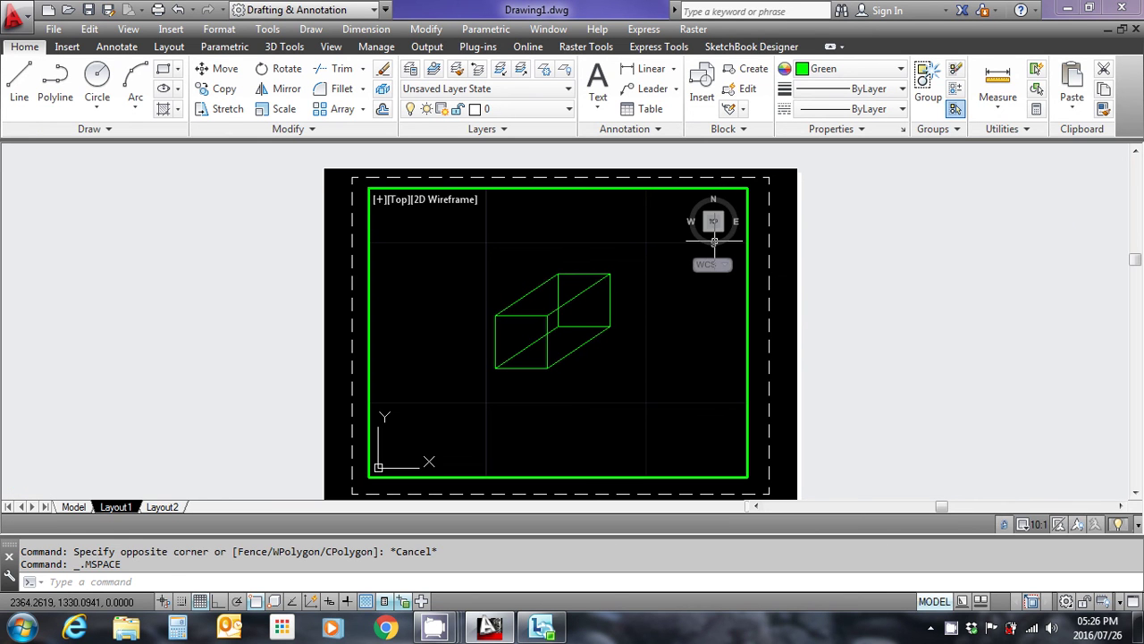
{"action": "scroll", "coordinate": [678, 260], "scroll_direction": "down", "scroll_amount": 4}
{"action": "scroll", "coordinate": [659, 283], "scroll_direction": "up", "scroll_amount": 6}
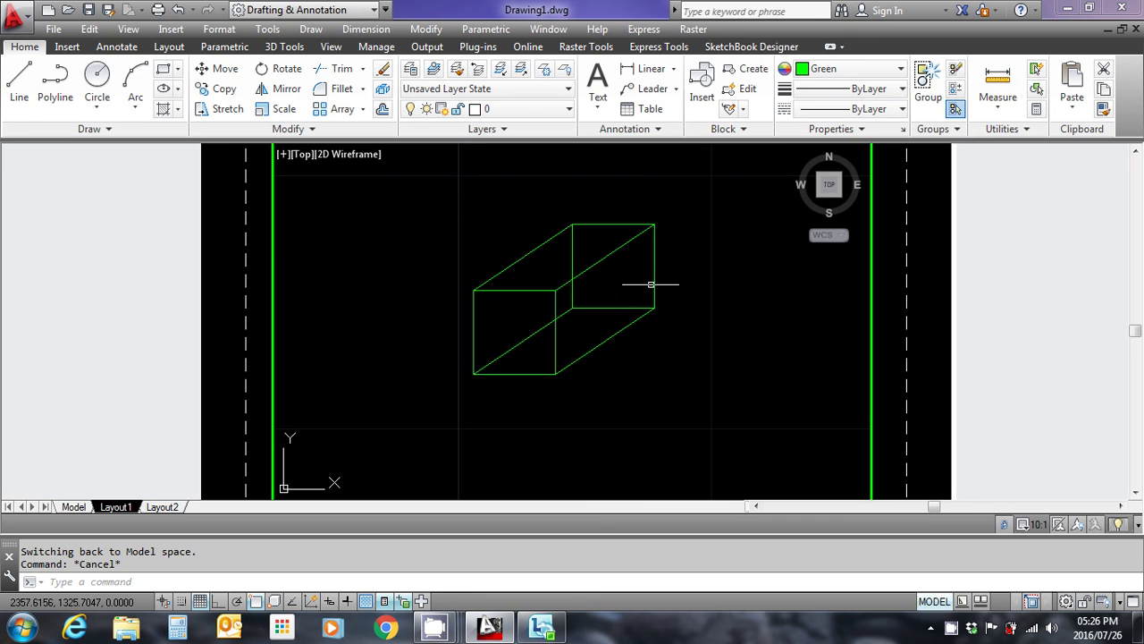
{"action": "left_click", "coordinate": [934, 601]}
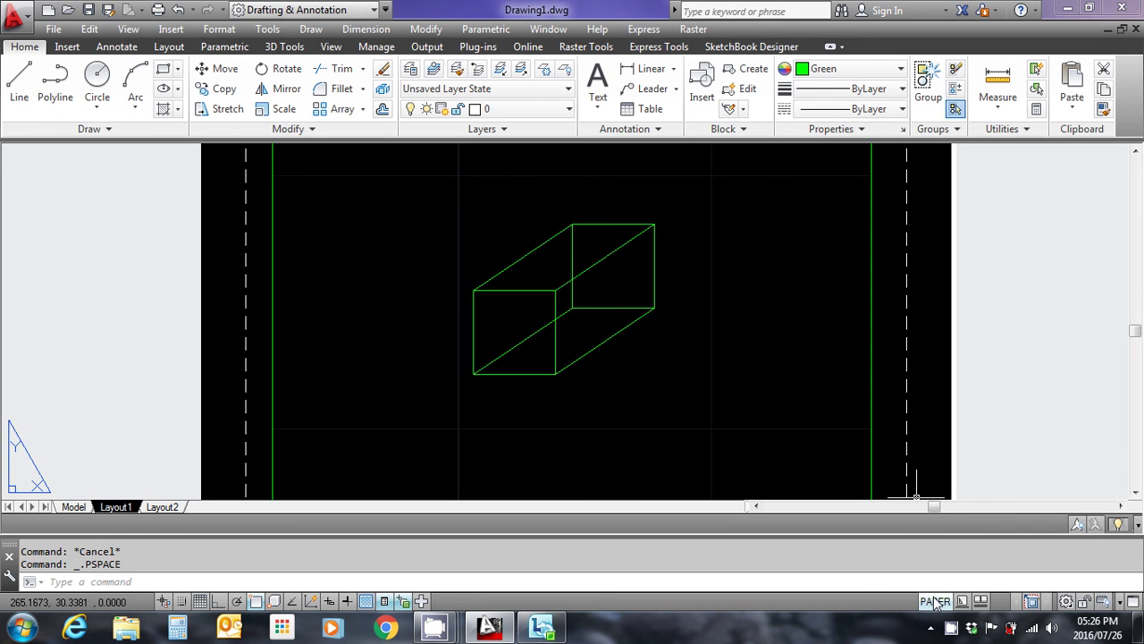
{"action": "scroll", "coordinate": [769, 250], "scroll_direction": "down", "scroll_amount": 2}
{"action": "middle_click_drag", "start_coordinate": [759, 256], "coordinate": [685, 284]}
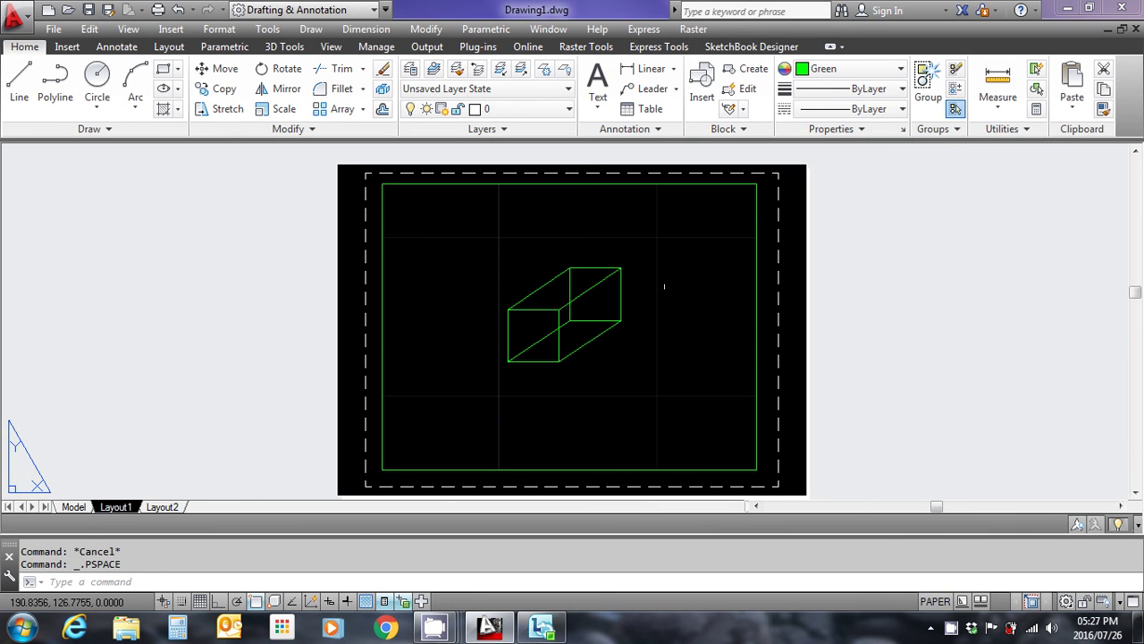
{"action": "middle_click_drag", "start_coordinate": [655, 318], "coordinate": [638, 319]}
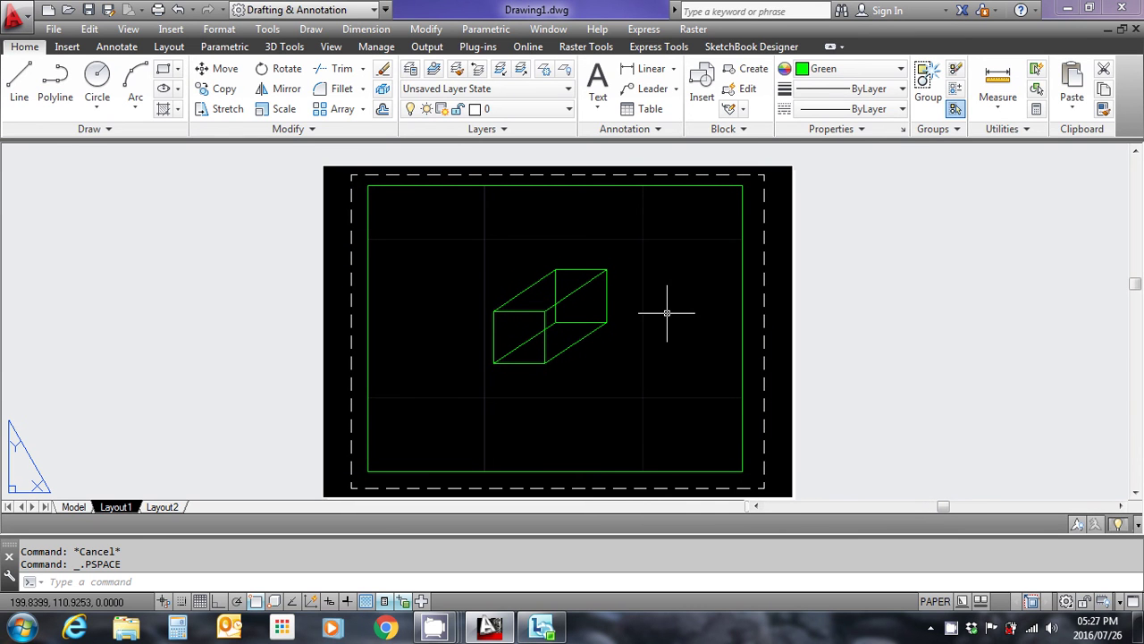
{"action": "middle_click_drag", "start_coordinate": [679, 314], "coordinate": [677, 309]}
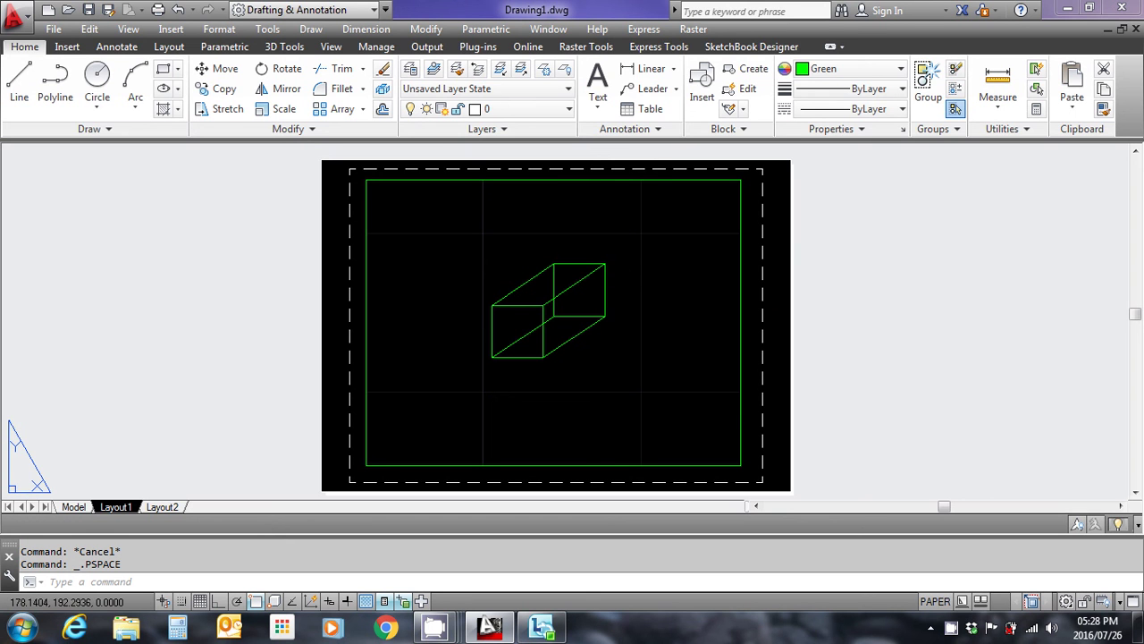
Place a horizontal linear dimension above the upper edge of the box's rear face in paper space.
{"action": "left_click", "coordinate": [674, 71]}
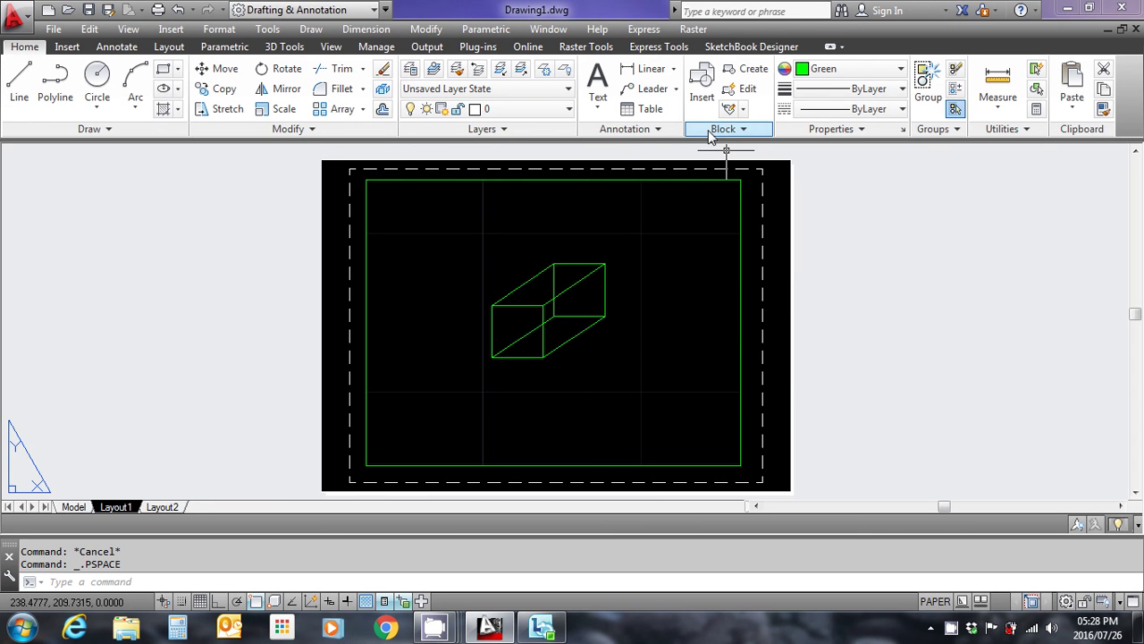
{"action": "left_click", "coordinate": [645, 71]}
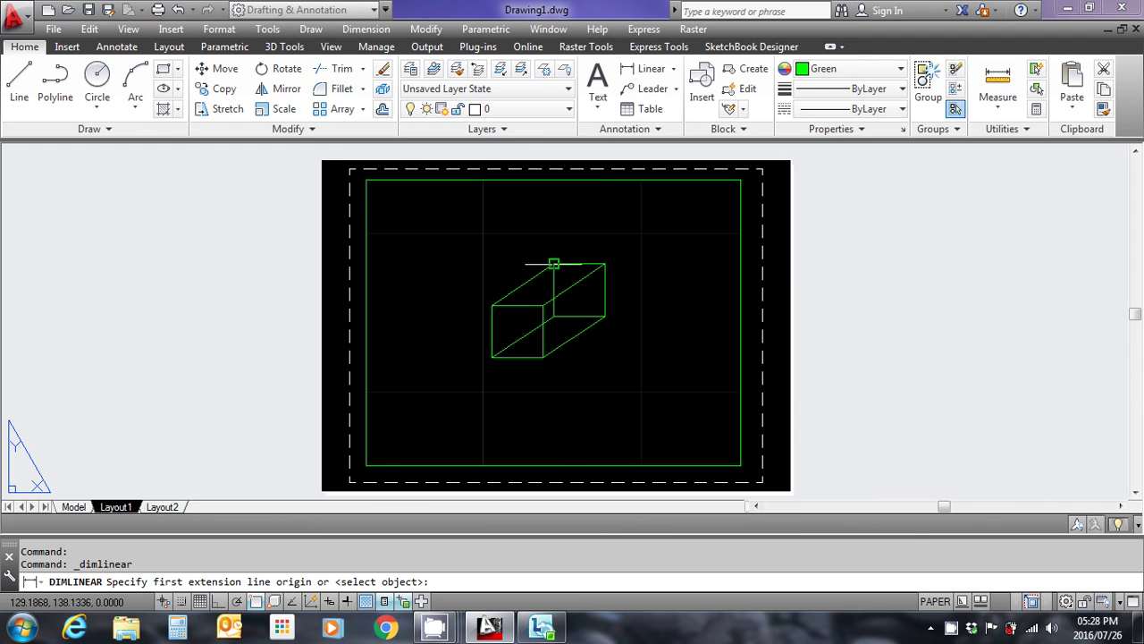
{"action": "left_click", "coordinate": [554, 264]}
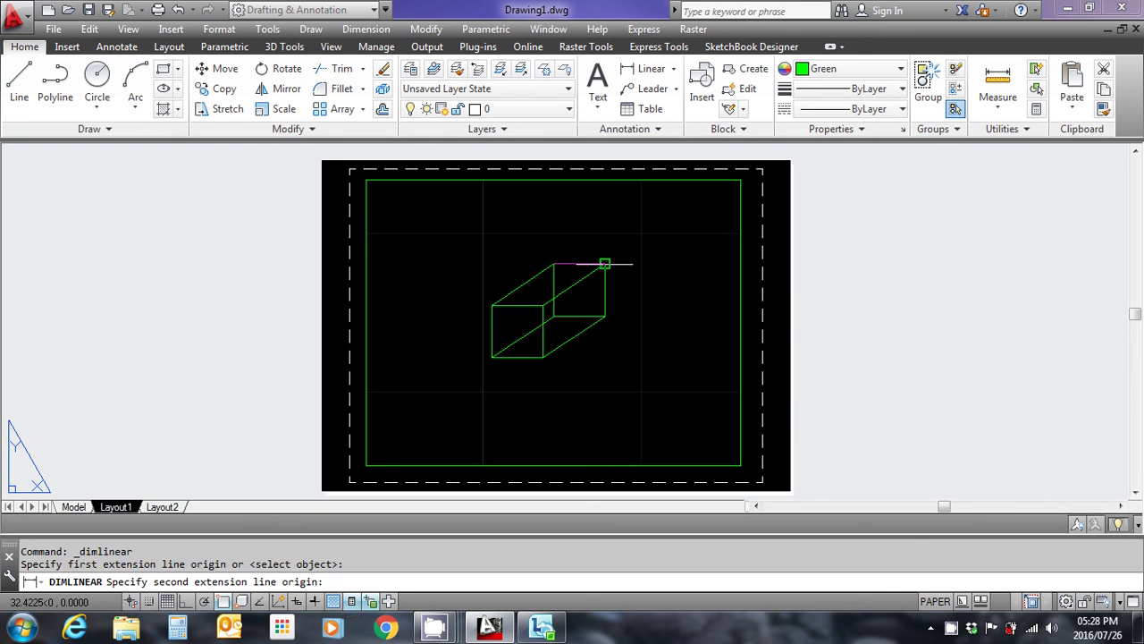
{"action": "left_click", "coordinate": [604, 263]}
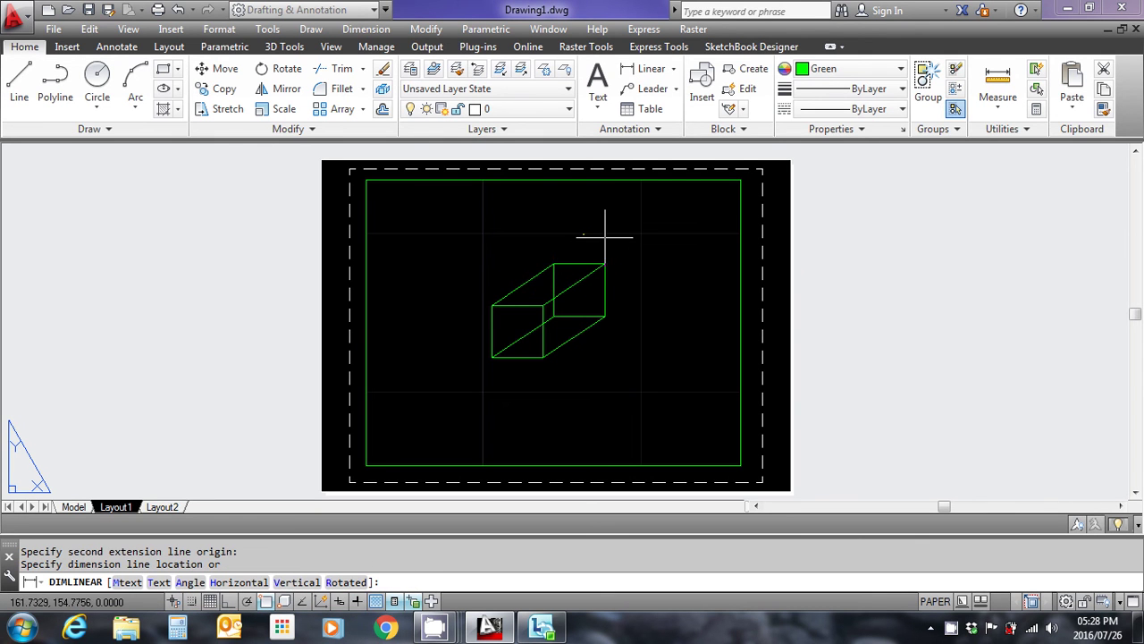
{"action": "left_click", "coordinate": [604, 237]}
{"action": "scroll", "coordinate": [585, 236], "scroll_direction": "up", "scroll_amount": 6}
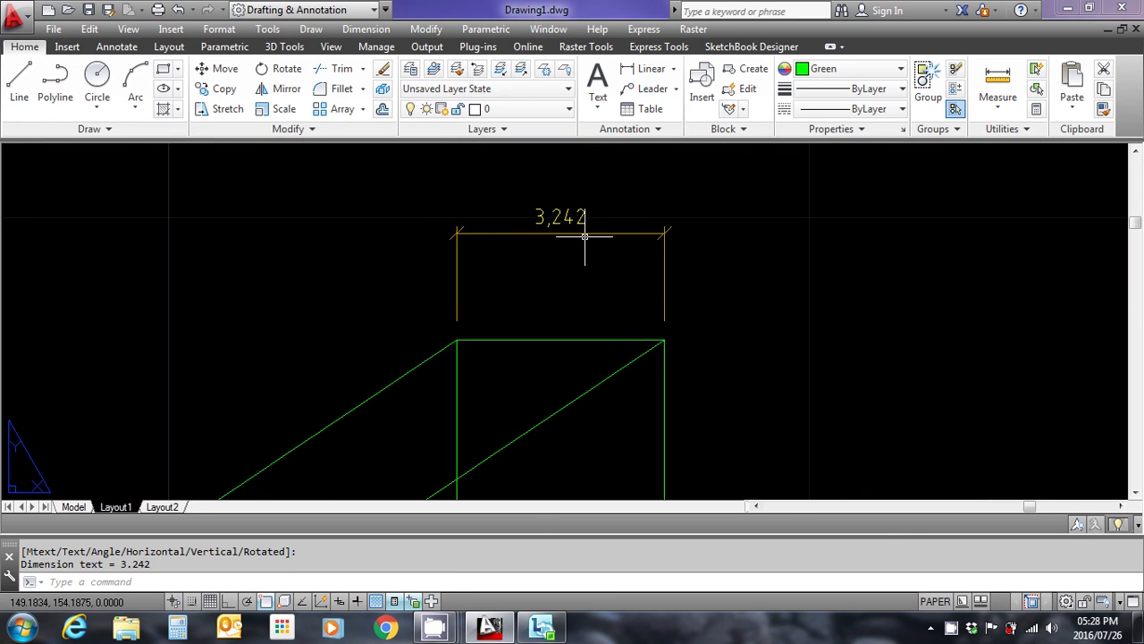
{"action": "left_click", "coordinate": [586, 232]}
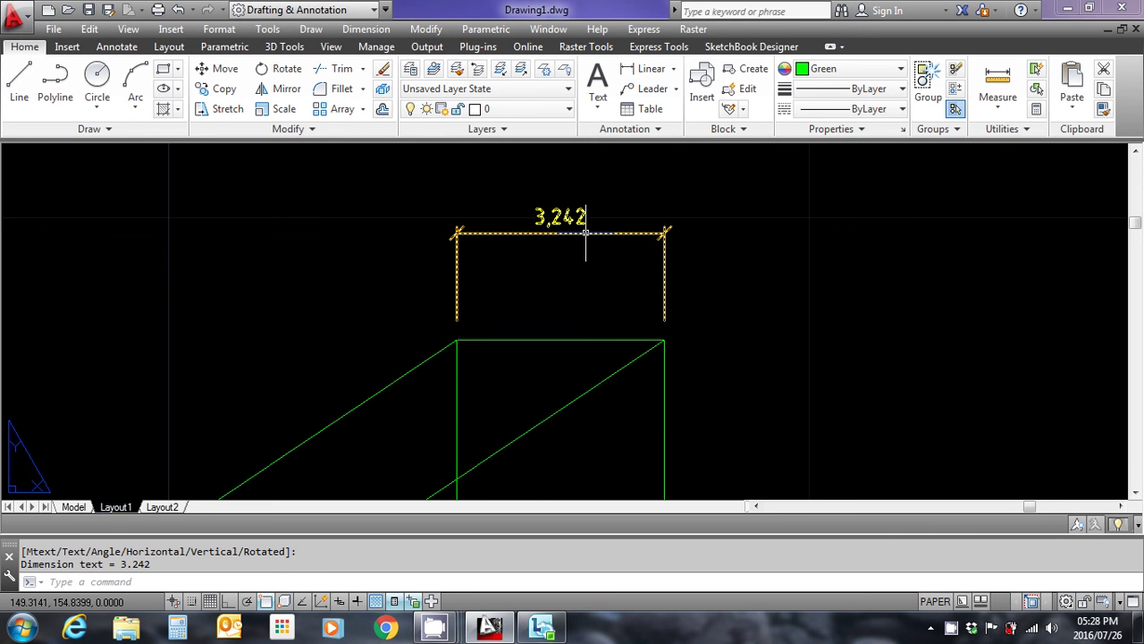
{"action": "scroll", "coordinate": [613, 258], "scroll_direction": "down", "scroll_amount": 5}
{"action": "scroll", "coordinate": [613, 257], "scroll_direction": "up", "scroll_amount": 1}
{"action": "scroll", "coordinate": [613, 257], "scroll_direction": "up", "scroll_amount": 2}
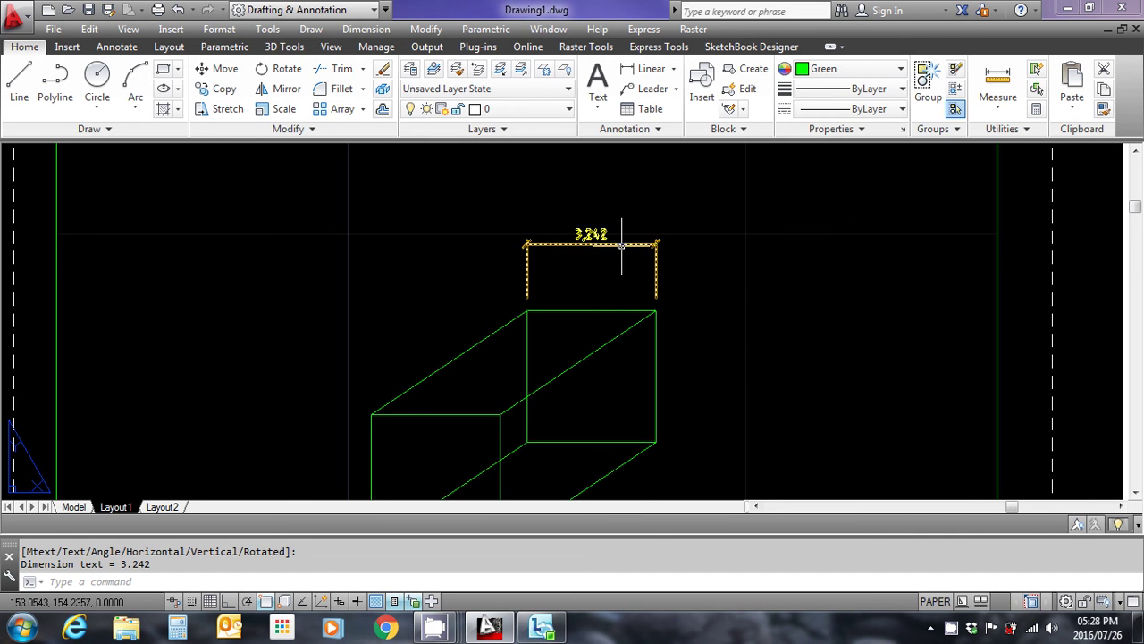
Place a vertical linear dimension beside the right edge of the box's rear face.
{"action": "left_click", "coordinate": [645, 68]}
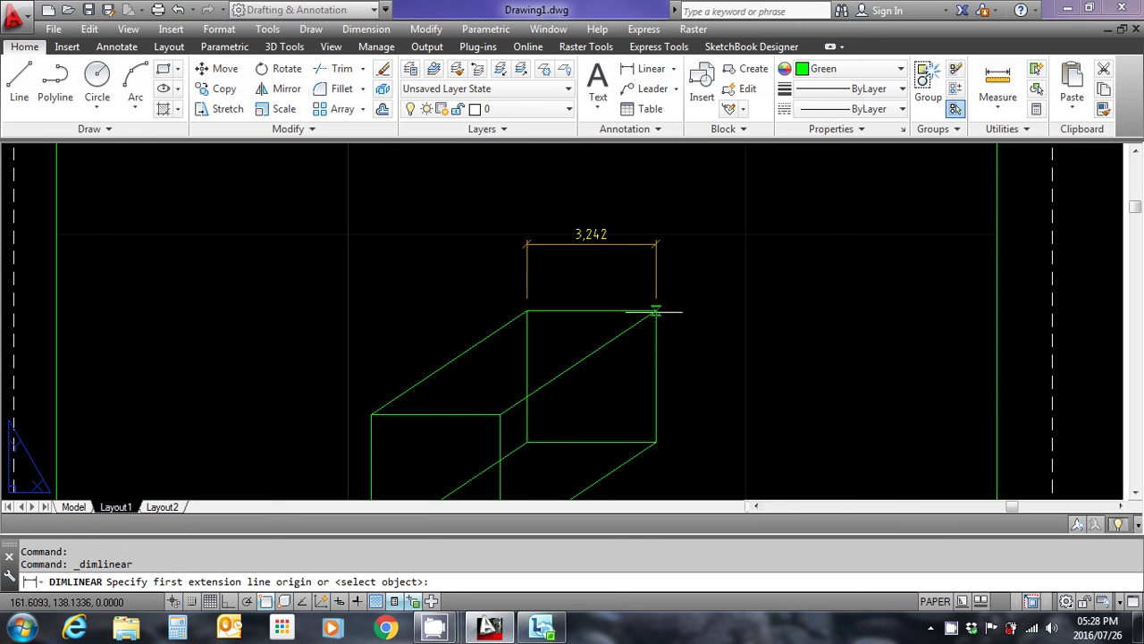
{"action": "left_click", "coordinate": [656, 312]}
{"action": "left_click", "coordinate": [656, 442]}
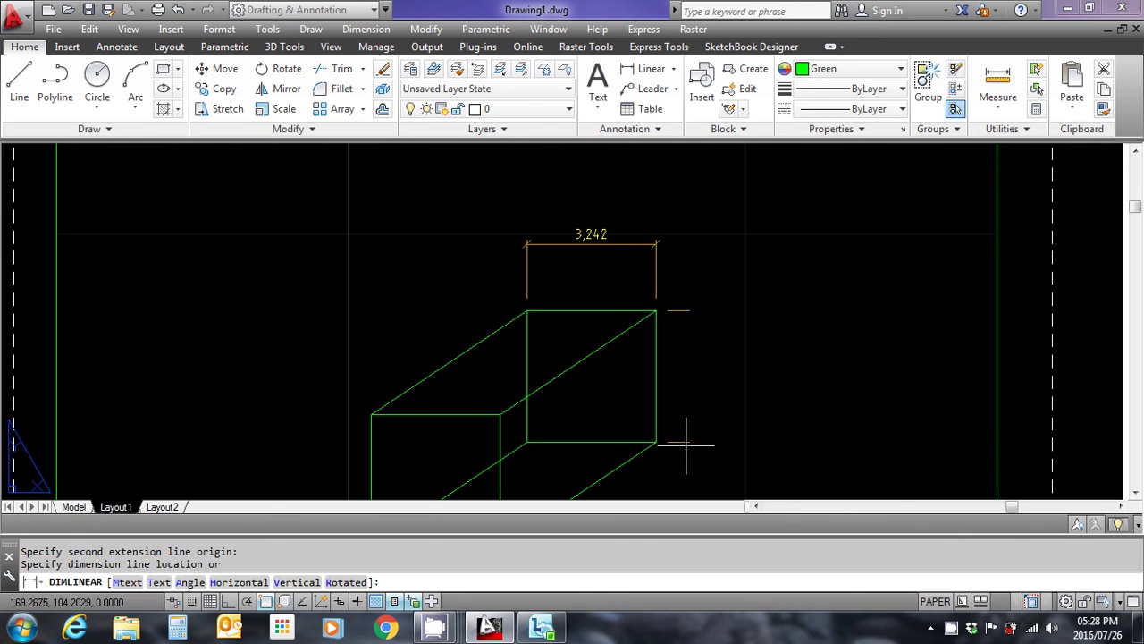
{"action": "left_click", "coordinate": [705, 444]}
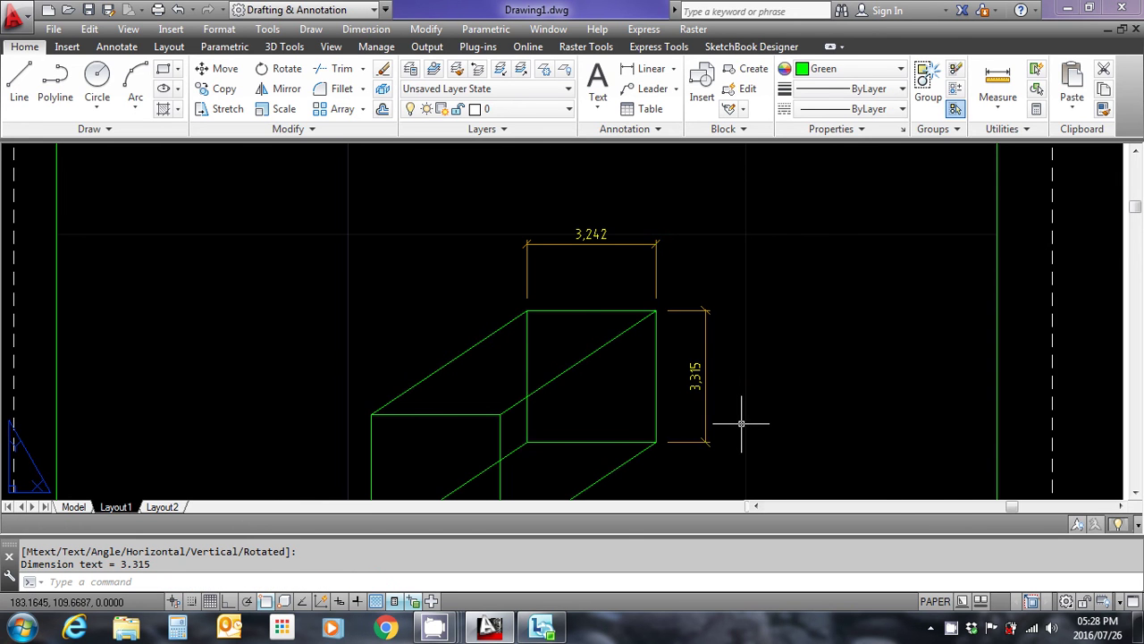
Try a vertical linear dimension on the box's upper-left sloping edge, placed to the left of the box.
{"action": "middle_click_drag", "start_coordinate": [741, 420], "coordinate": [772, 353]}
{"action": "scroll", "coordinate": [772, 353], "scroll_direction": "down", "scroll_amount": 2}
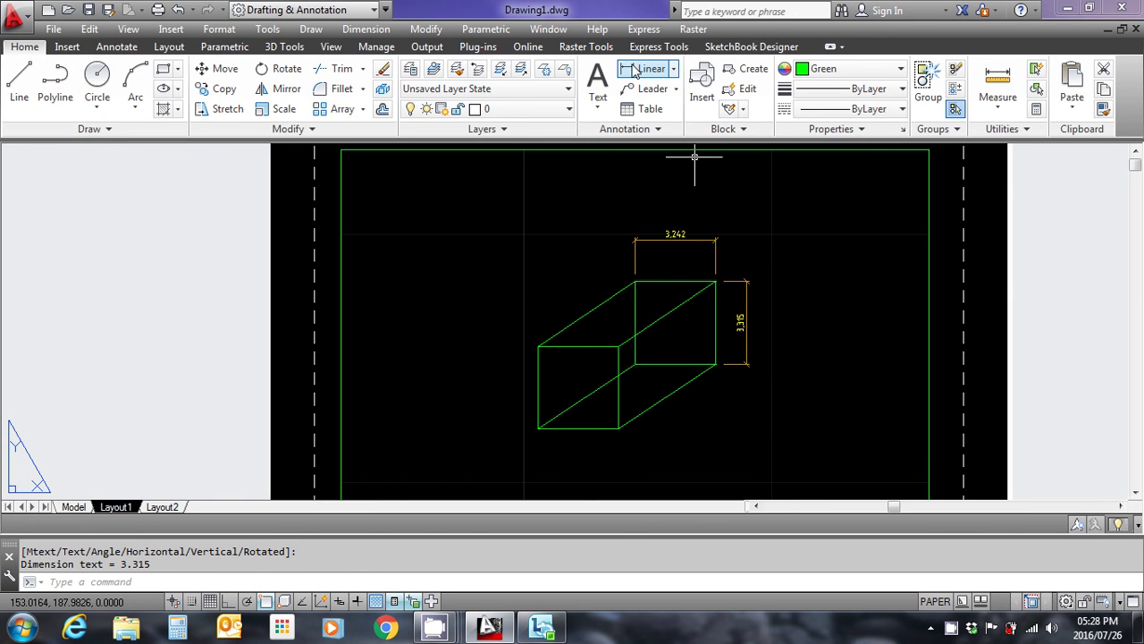
{"action": "left_click", "coordinate": [635, 69]}
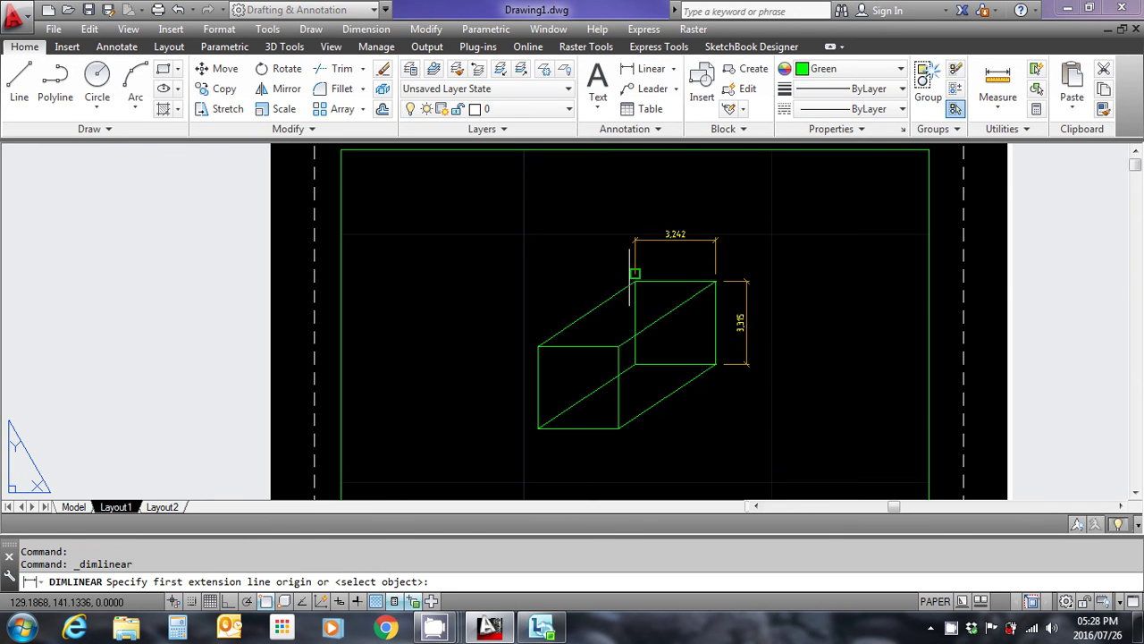
{"action": "left_click", "coordinate": [635, 281]}
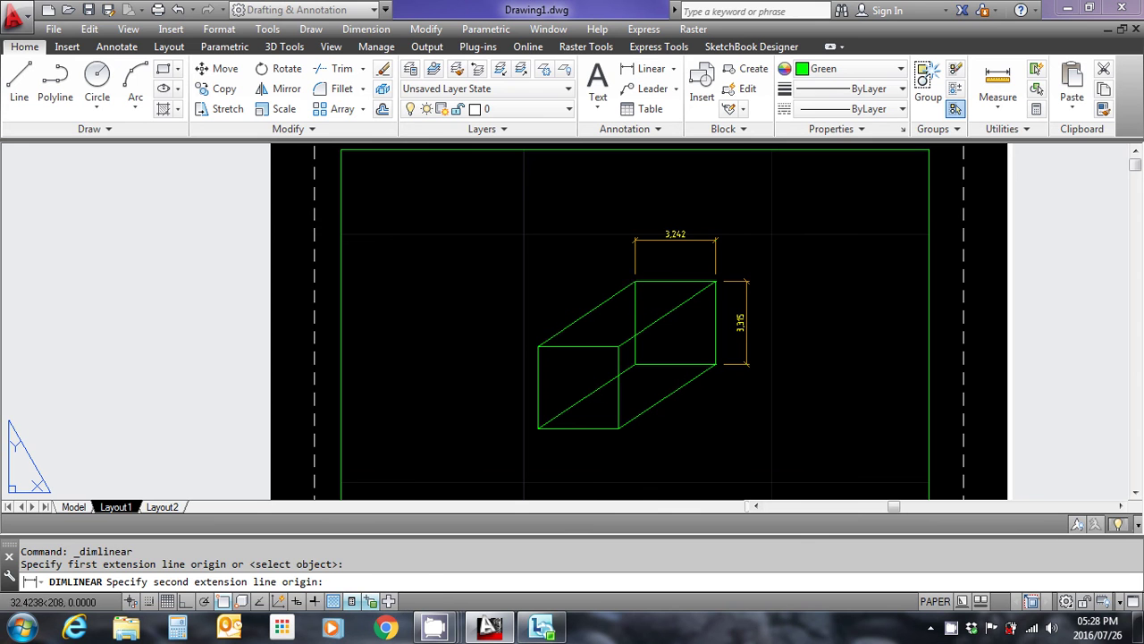
{"action": "left_click", "coordinate": [538, 346]}
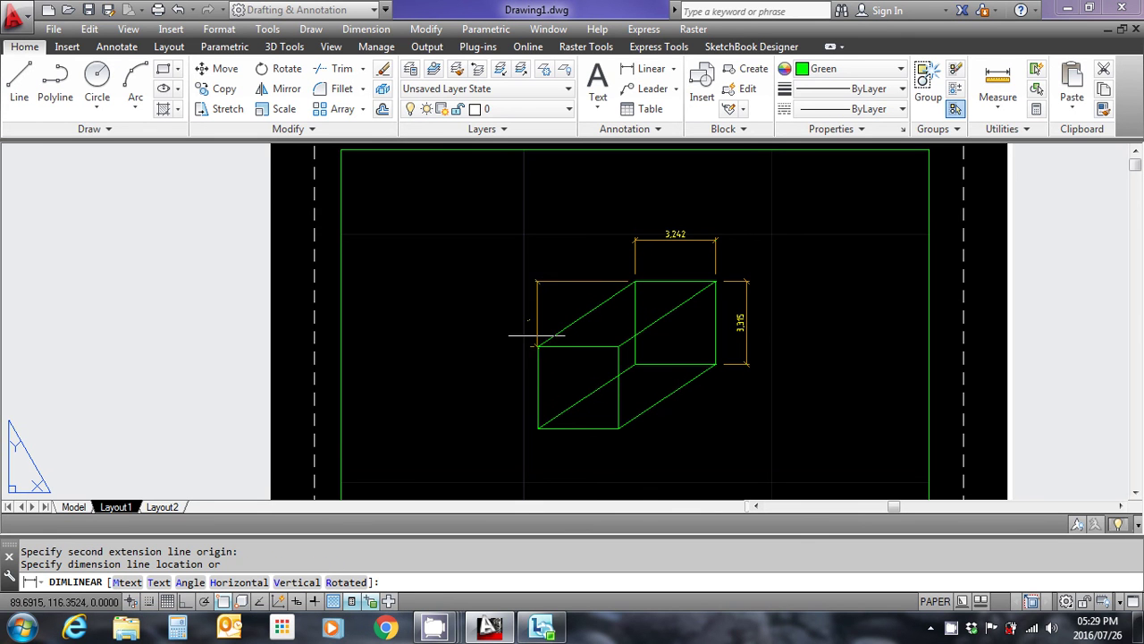
{"action": "left_click", "coordinate": [491, 303]}
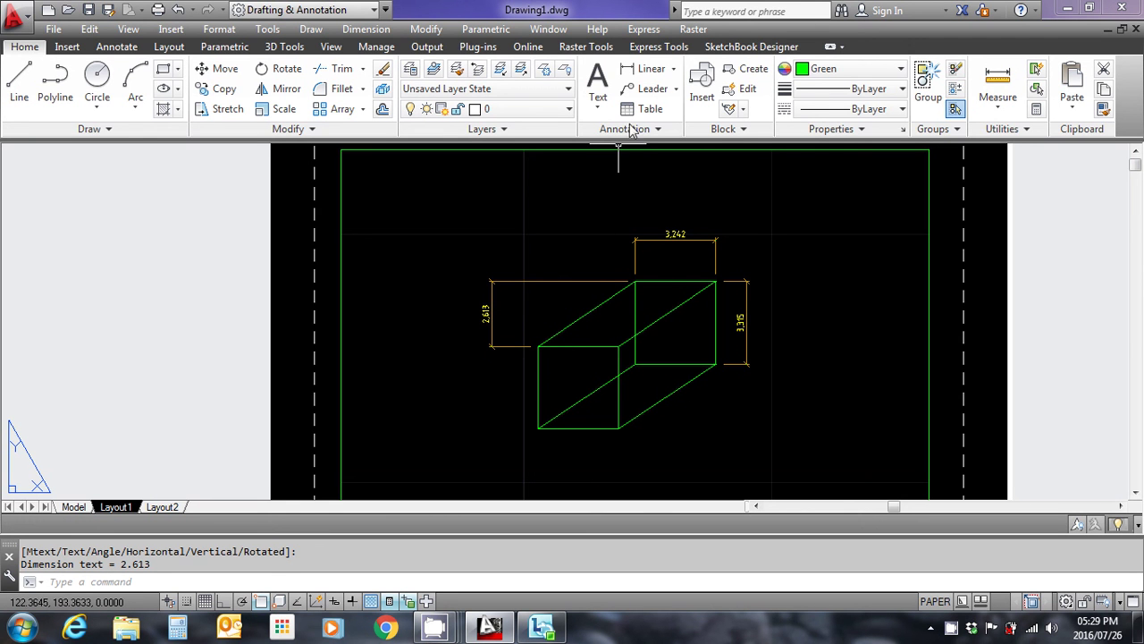
Add an aligned dimension parallel to the box's upper-left sloping edge, placed outside the box.
{"action": "left_click", "coordinate": [672, 70]}
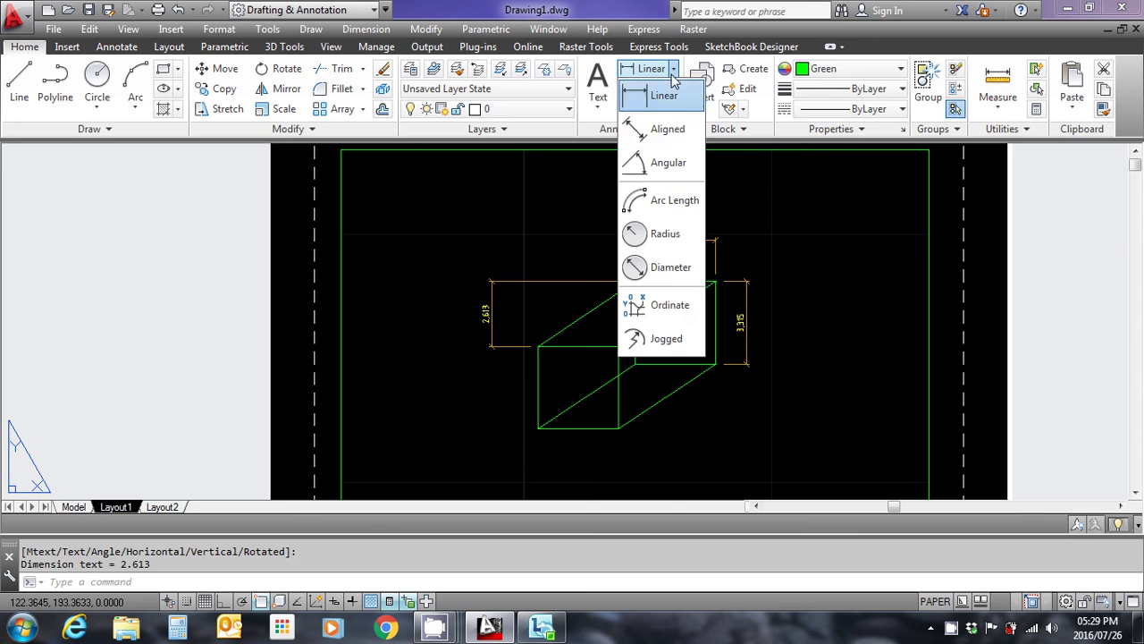
{"action": "left_click", "coordinate": [665, 130]}
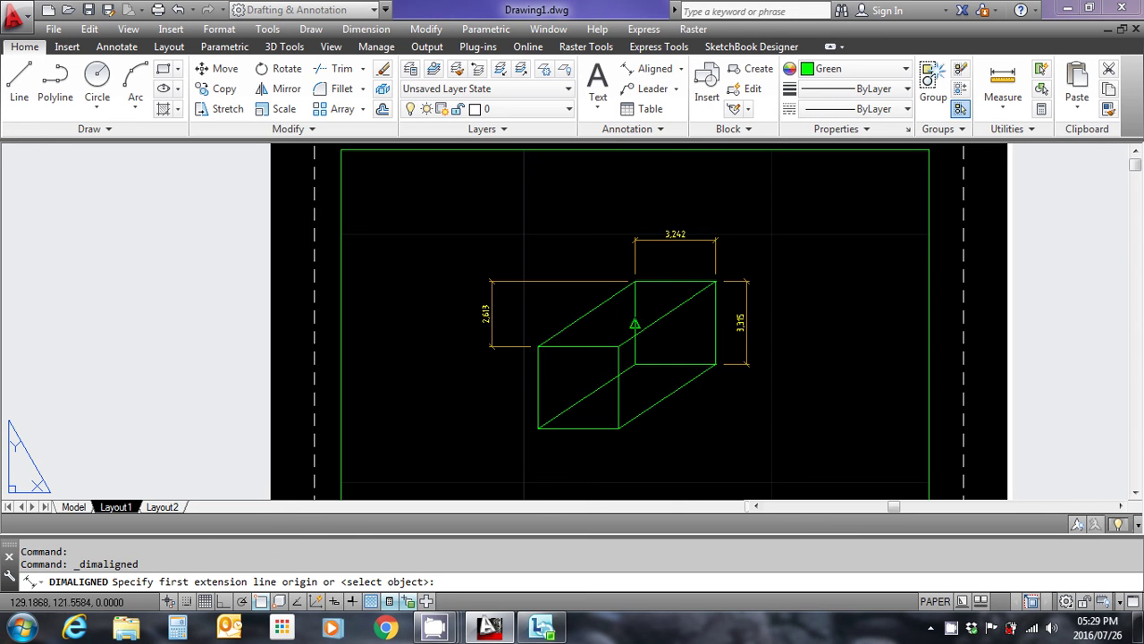
{"action": "left_click", "coordinate": [635, 282]}
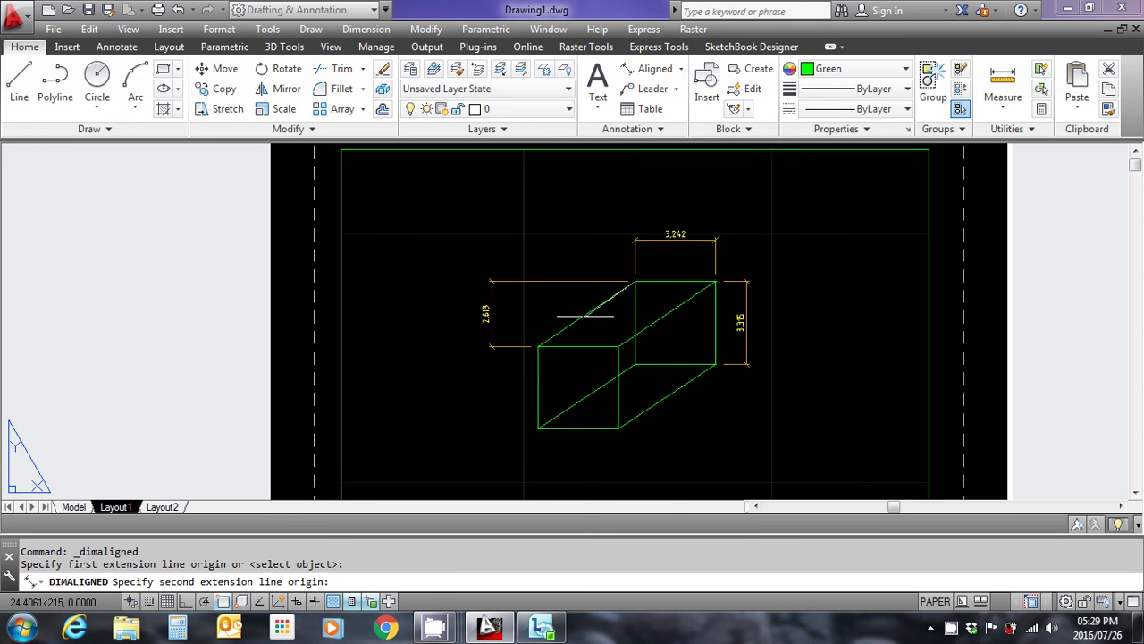
{"action": "left_click", "coordinate": [538, 345]}
{"action": "left_click", "coordinate": [517, 311]}
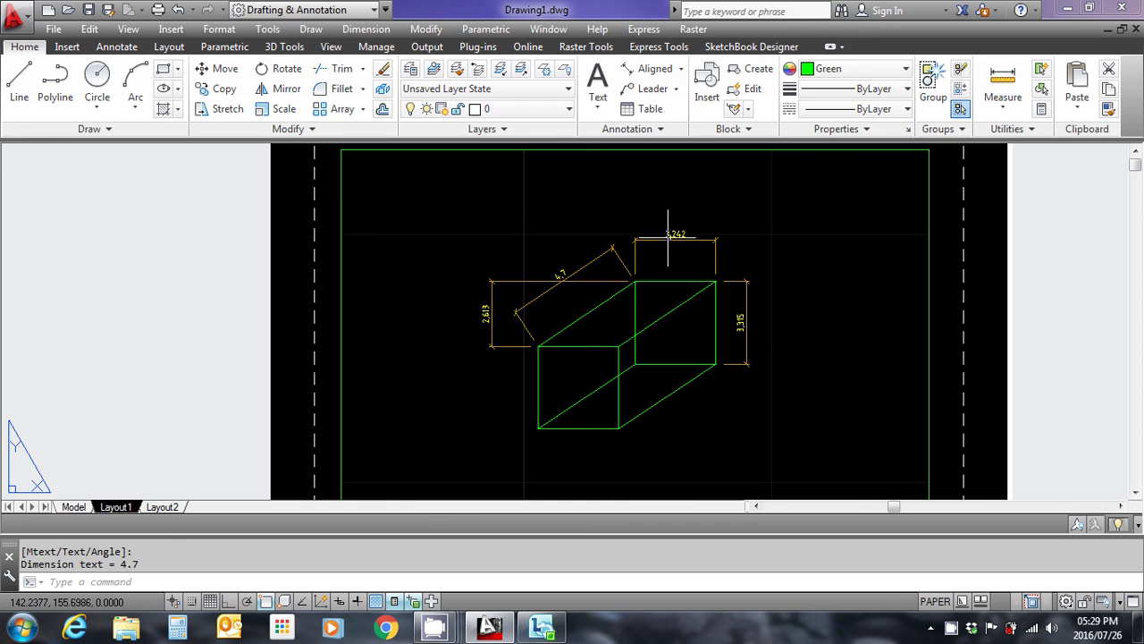
Delete the vertical linear dimension to the left of the box, keeping the aligned one.
{"action": "middle_click_drag", "start_coordinate": [628, 286], "coordinate": [586, 268]}
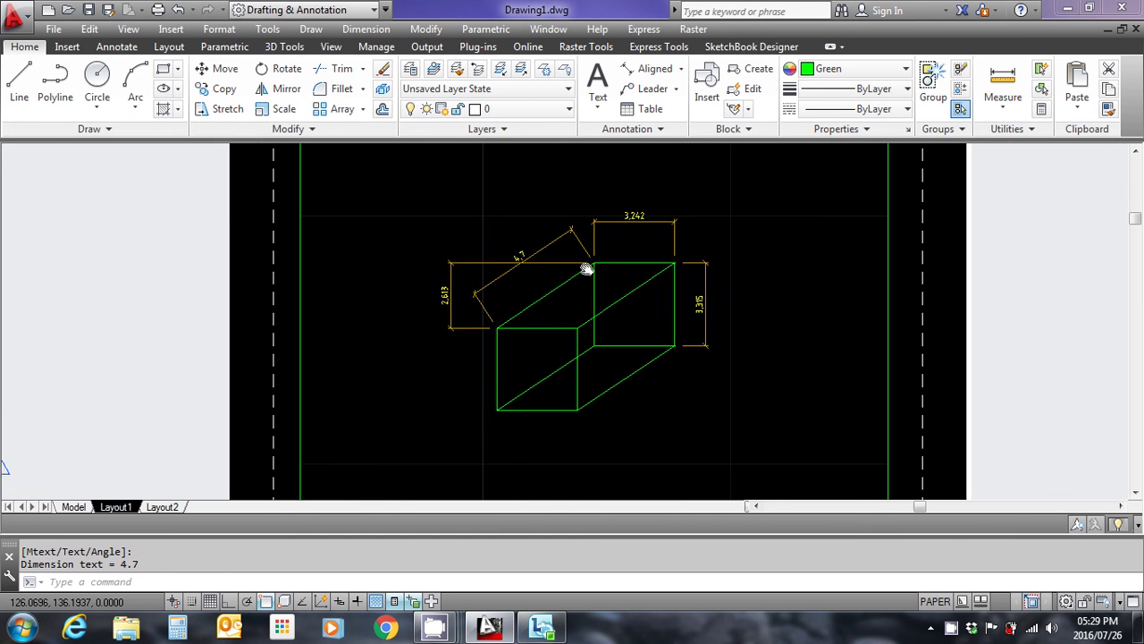
{"action": "left_click", "coordinate": [460, 268]}
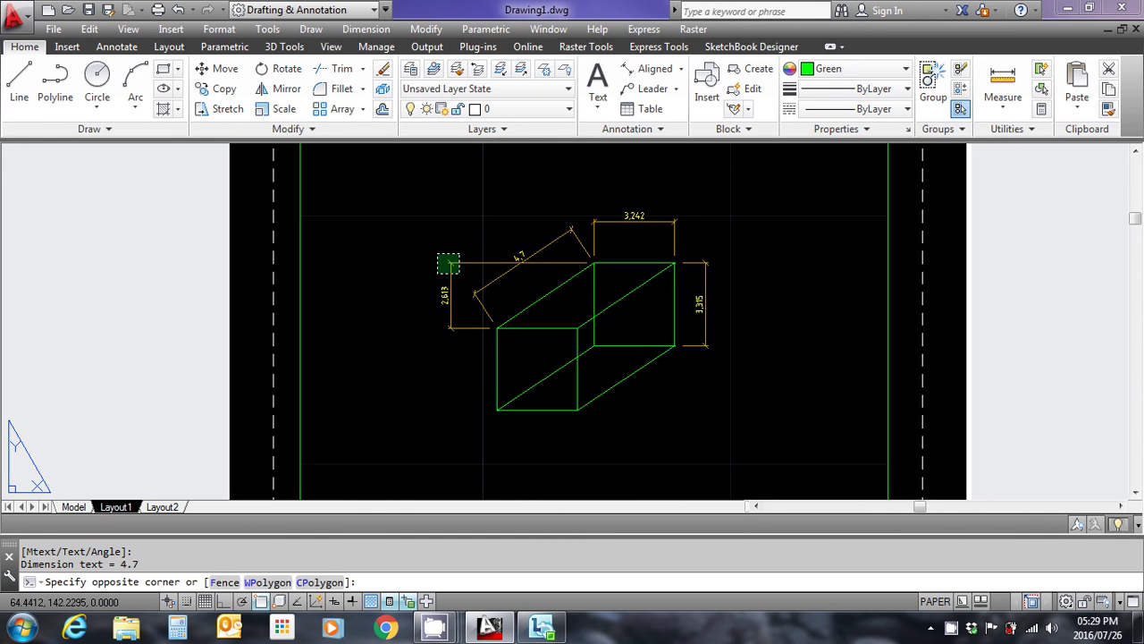
{"action": "left_click", "coordinate": [427, 248]}
{"action": "key", "text": "Delete"}
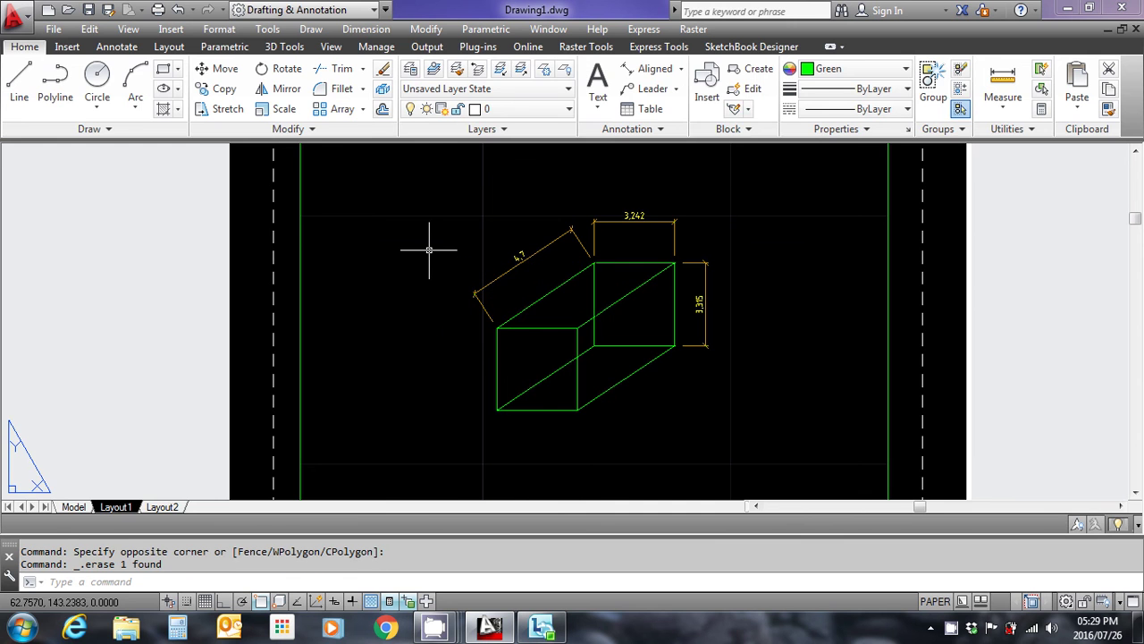
{"action": "scroll", "coordinate": [626, 214], "scroll_direction": "up", "scroll_amount": 3}
{"action": "scroll", "coordinate": [641, 212], "scroll_direction": "up", "scroll_amount": 1}
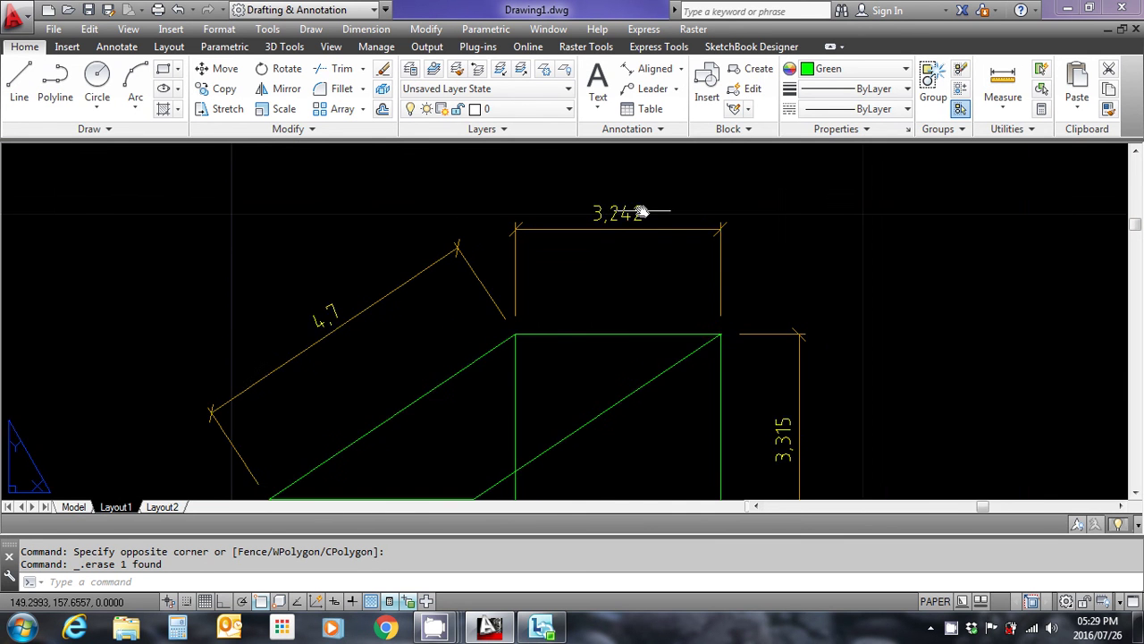
{"action": "middle_click_drag", "start_coordinate": [642, 212], "coordinate": [624, 243]}
{"action": "left_click", "coordinate": [604, 244]}
{"action": "key", "text": "Escape"}
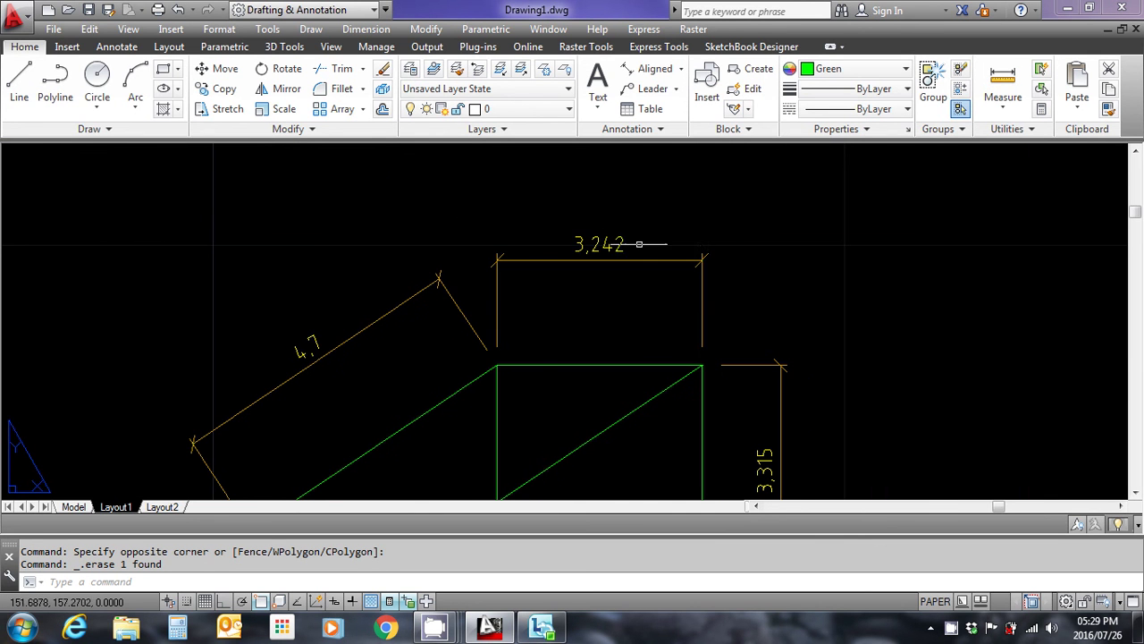
{"action": "left_click", "coordinate": [604, 244]}
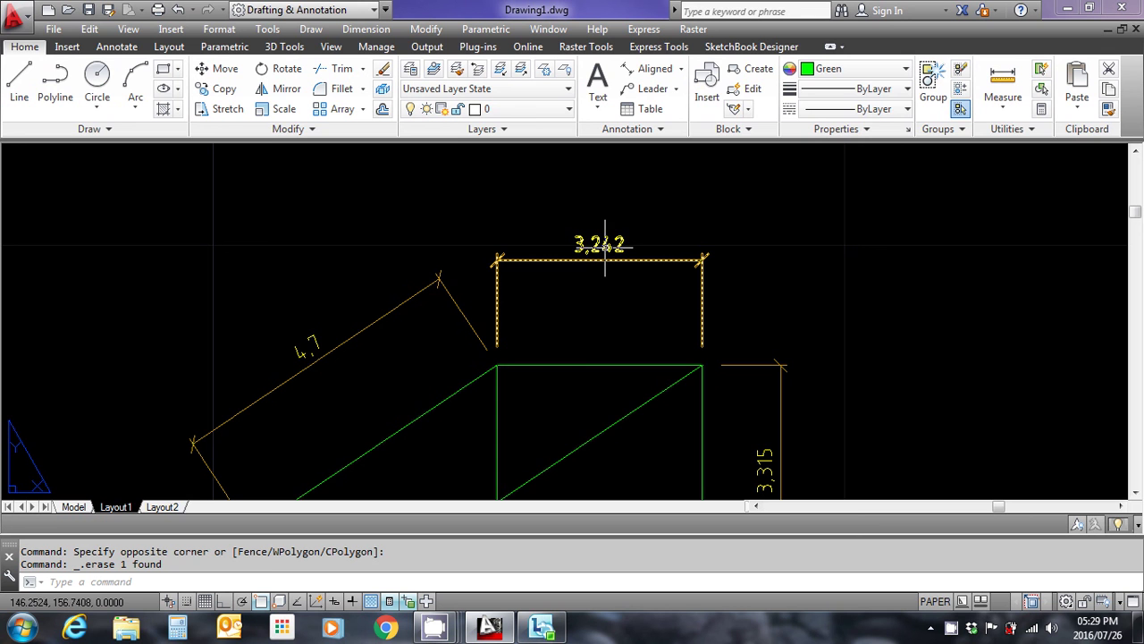
{"action": "double_click", "coordinate": [605, 244]}
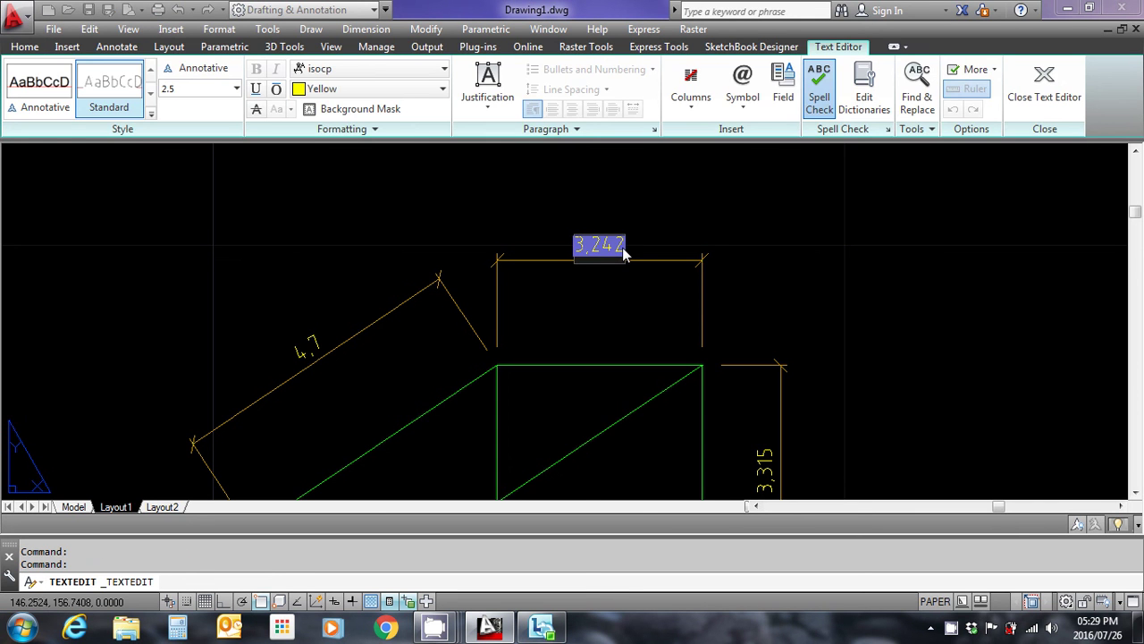
{"action": "type", "text": "m"}
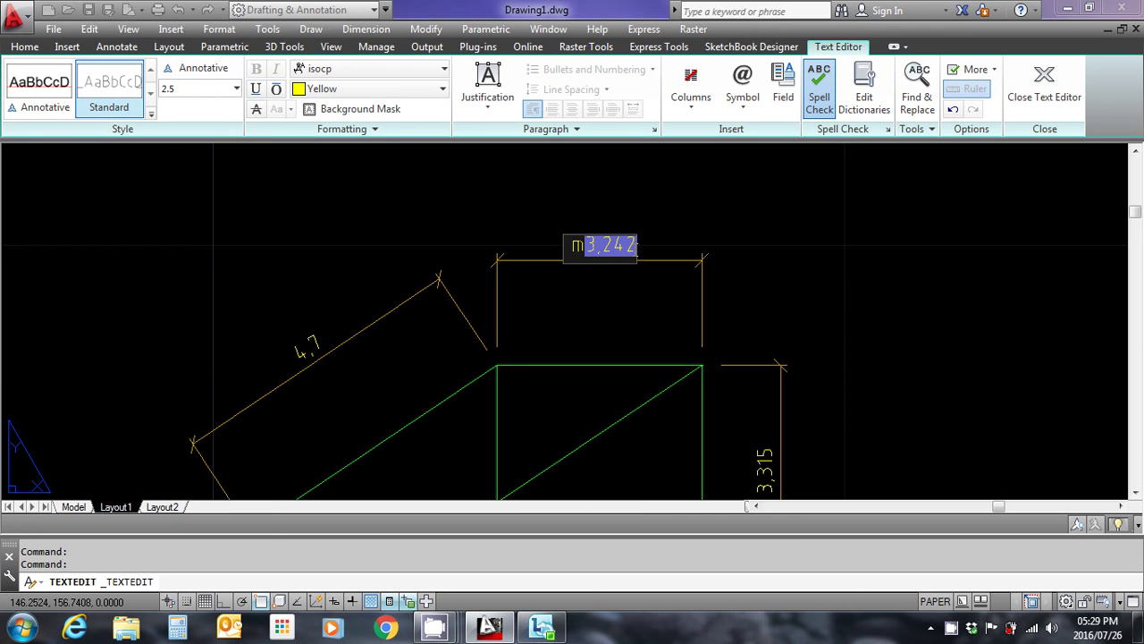
{"action": "key", "text": "ctrl+z"}
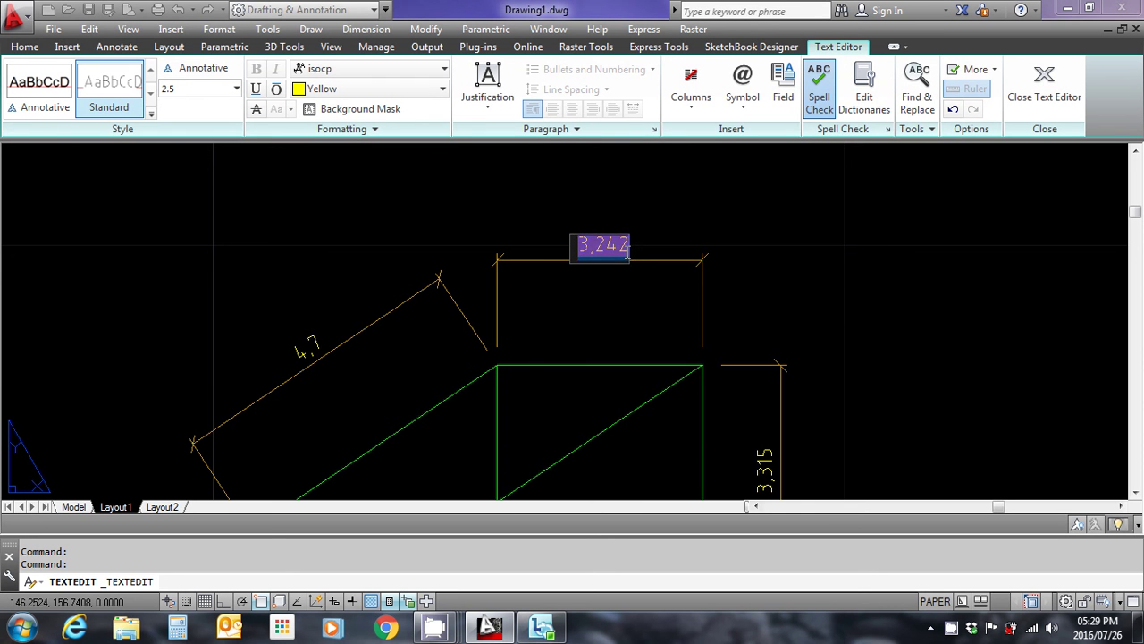
{"action": "type", "text": "m"}
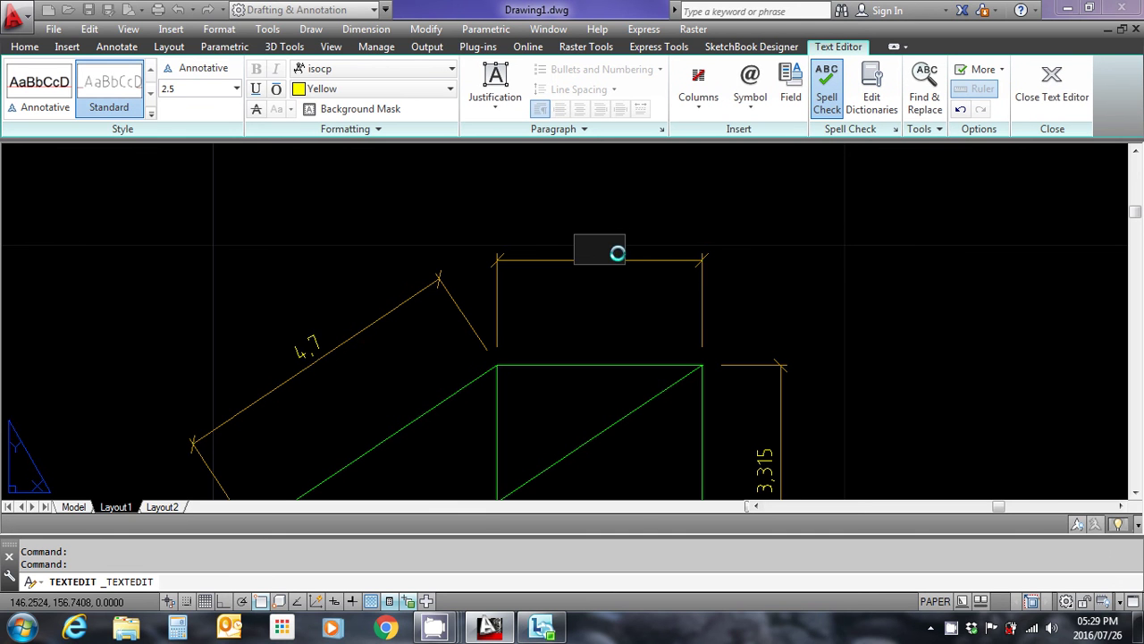
{"action": "key", "text": "Escape"}
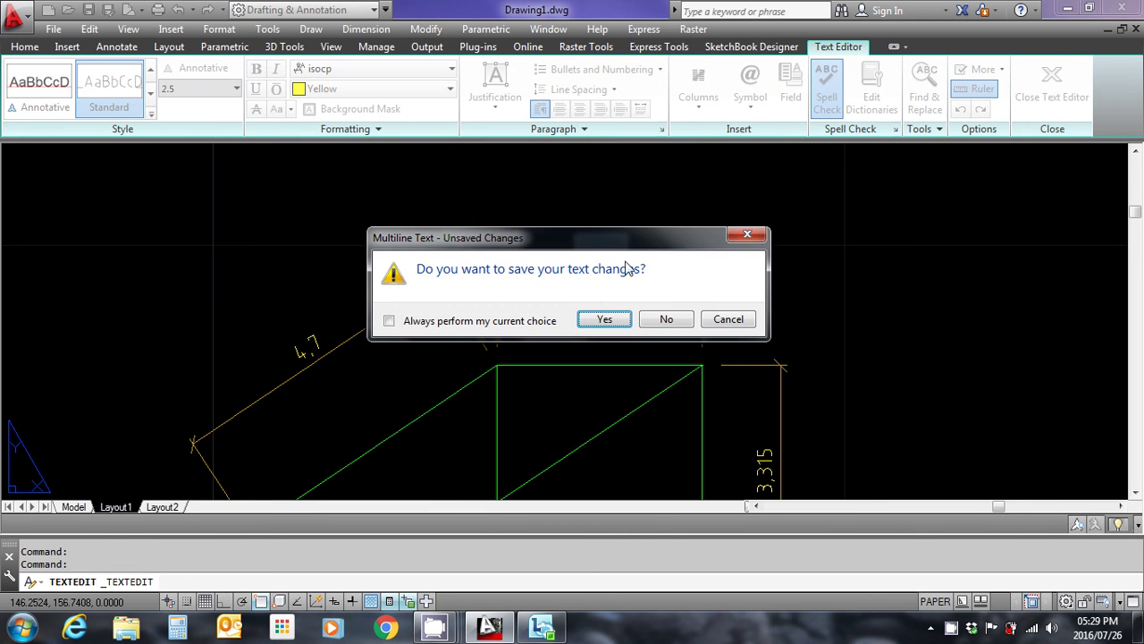
{"action": "left_click", "coordinate": [665, 319]}
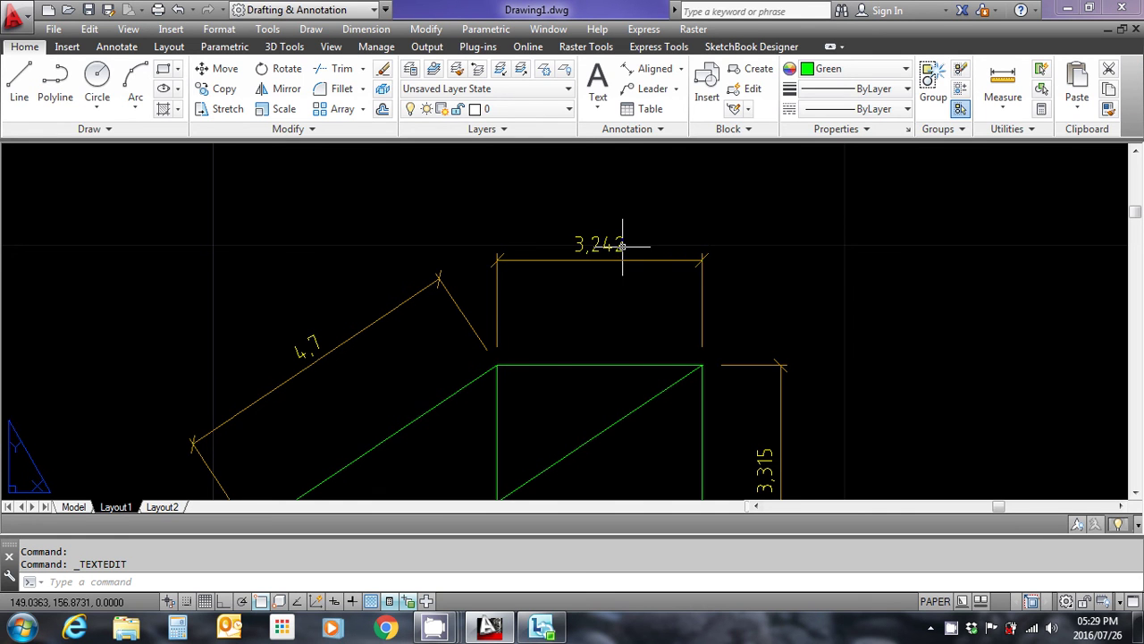
{"action": "double_click", "coordinate": [623, 245]}
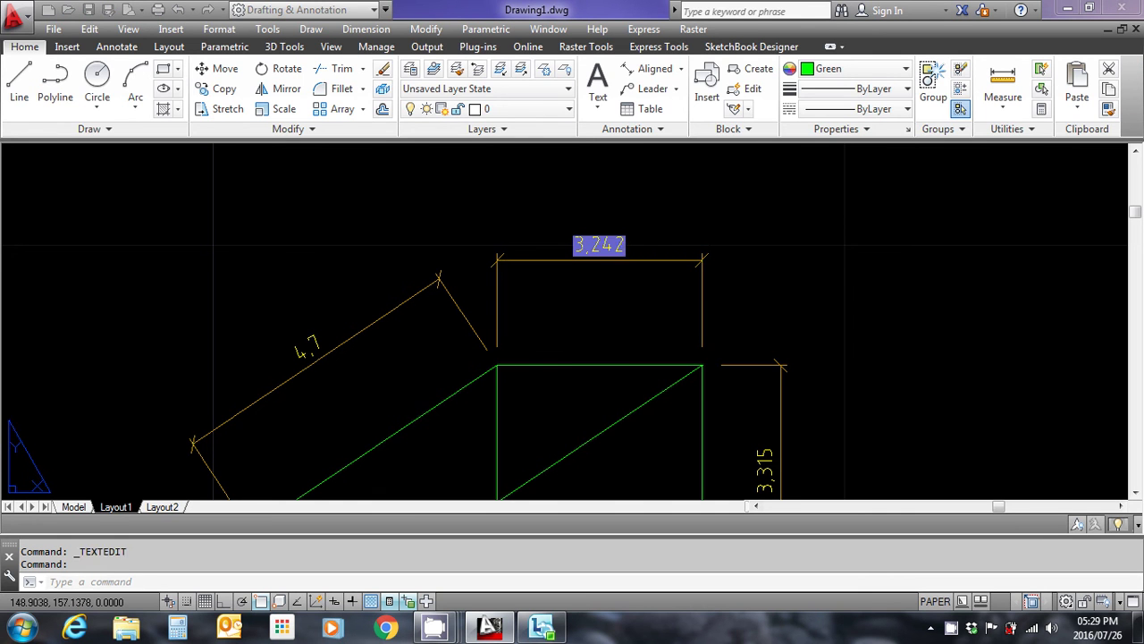
{"action": "left_click", "coordinate": [630, 261]}
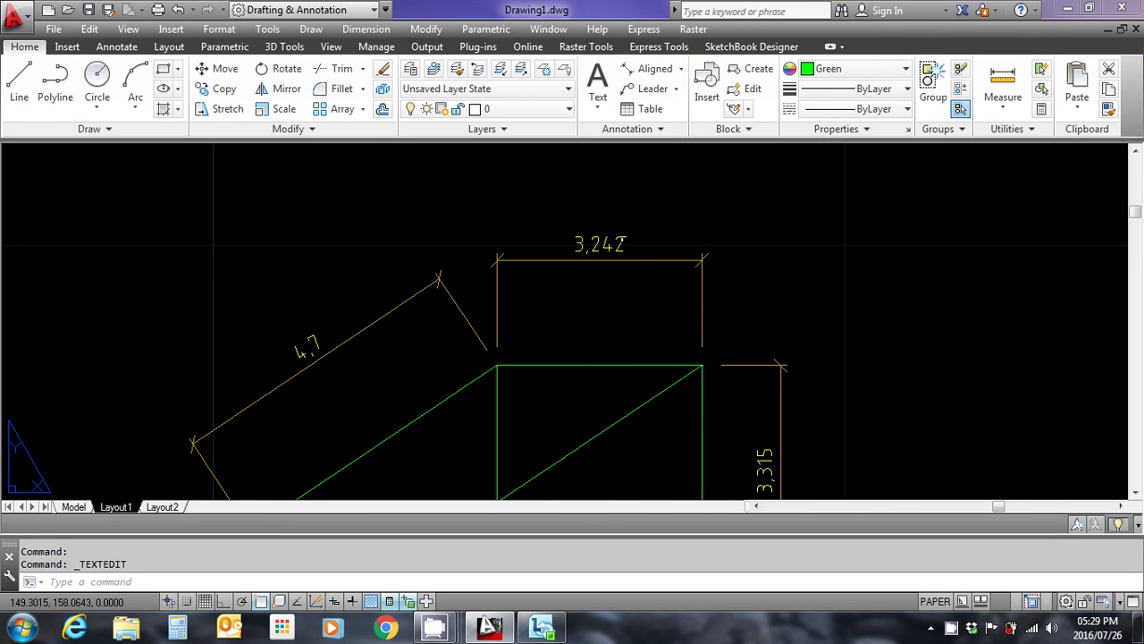
Append the unit "m" after the value of the horizontal dimension above the box.
{"action": "left_click", "coordinate": [623, 239]}
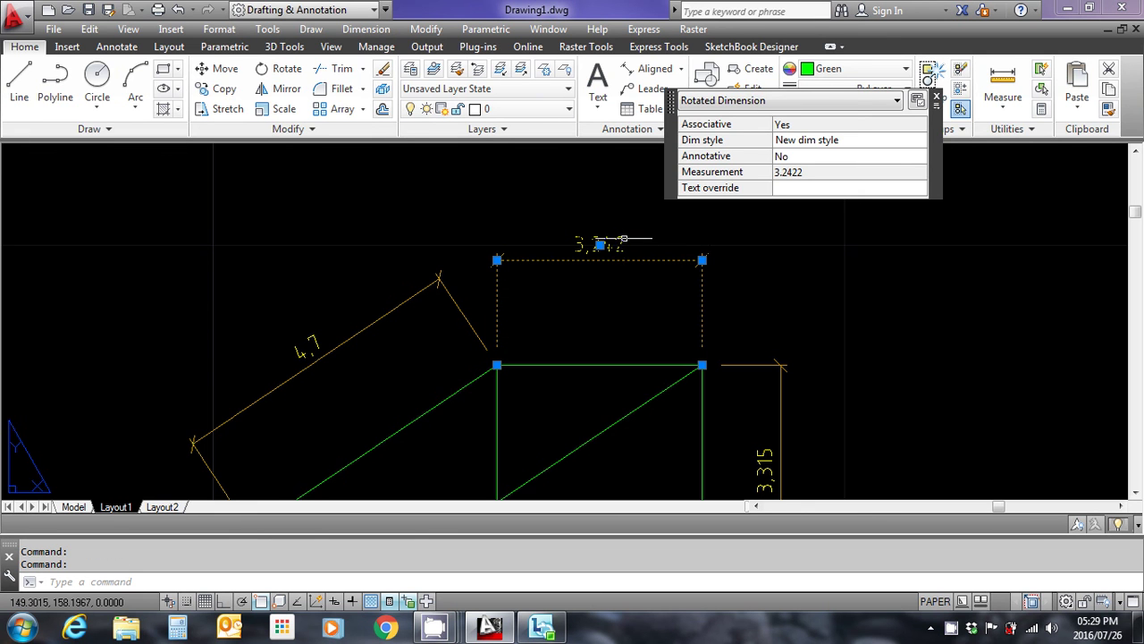
{"action": "double_click", "coordinate": [618, 240]}
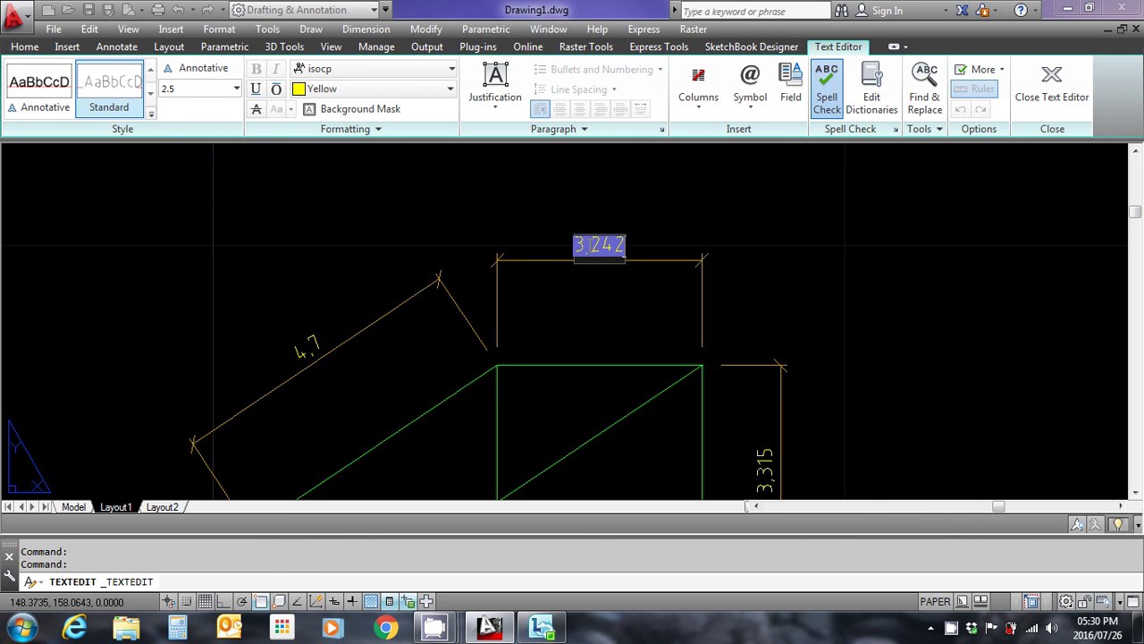
{"action": "type", "text": "m"}
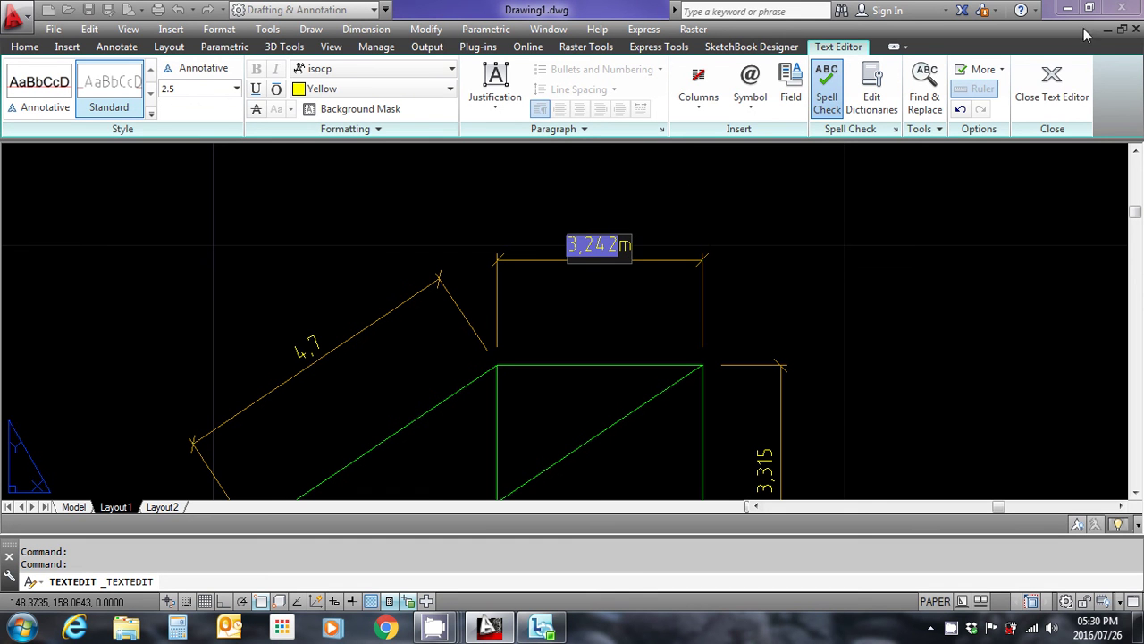
{"action": "left_click", "coordinate": [1052, 85]}
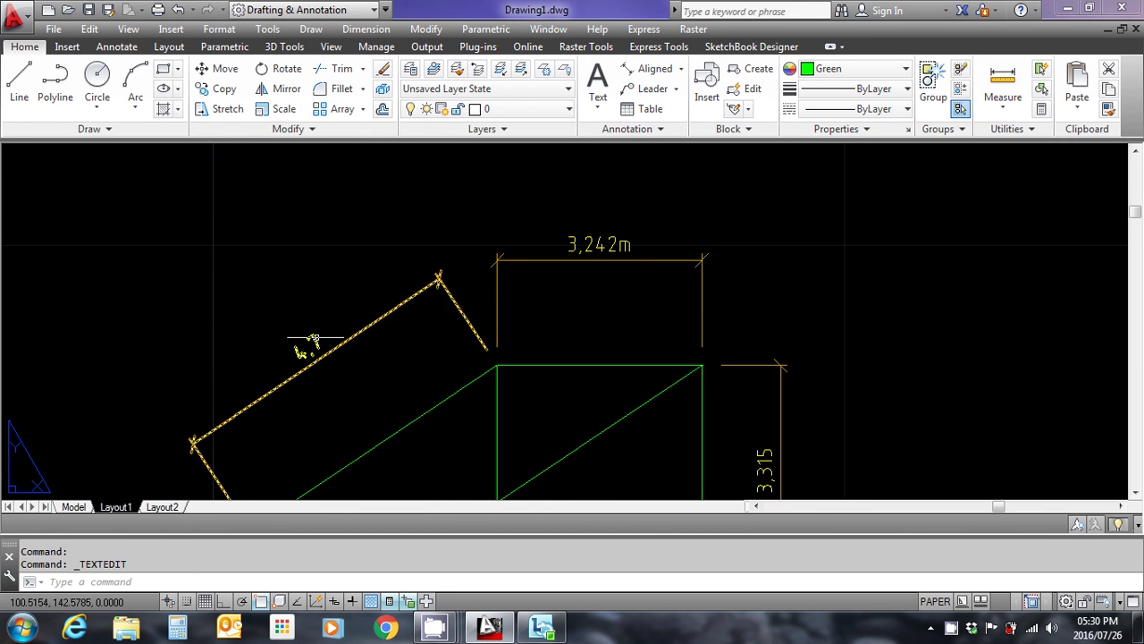
Try replacing the aligned dimension's text with "4,7m" and discard the edit.
{"action": "double_click", "coordinate": [315, 338]}
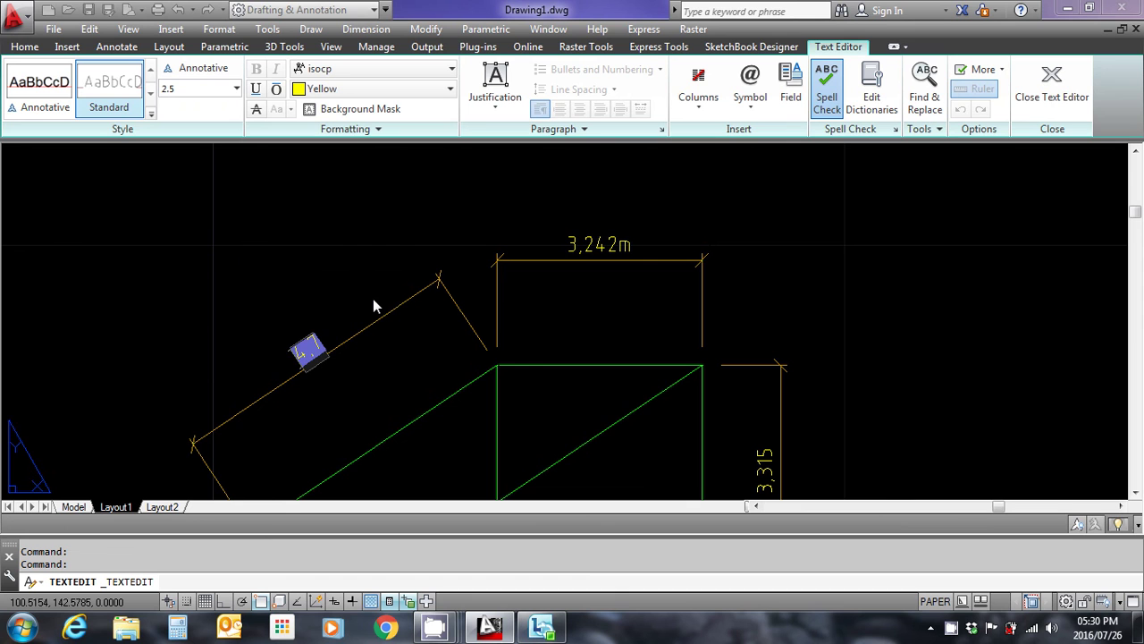
{"action": "key", "text": "Delete"}
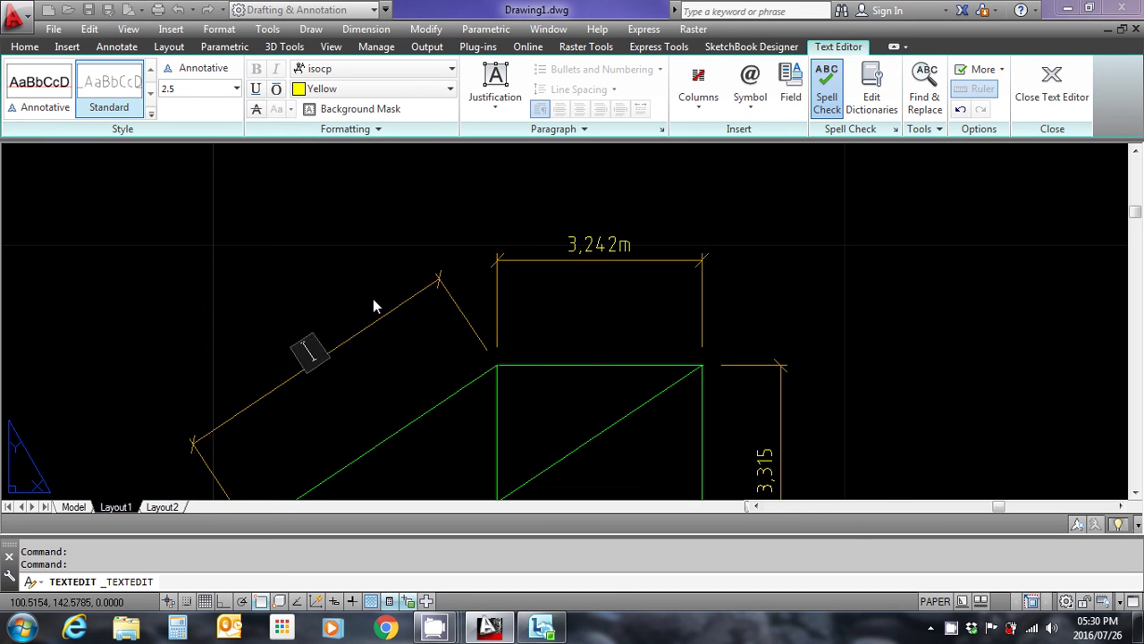
{"action": "type", "text": "4,7m"}
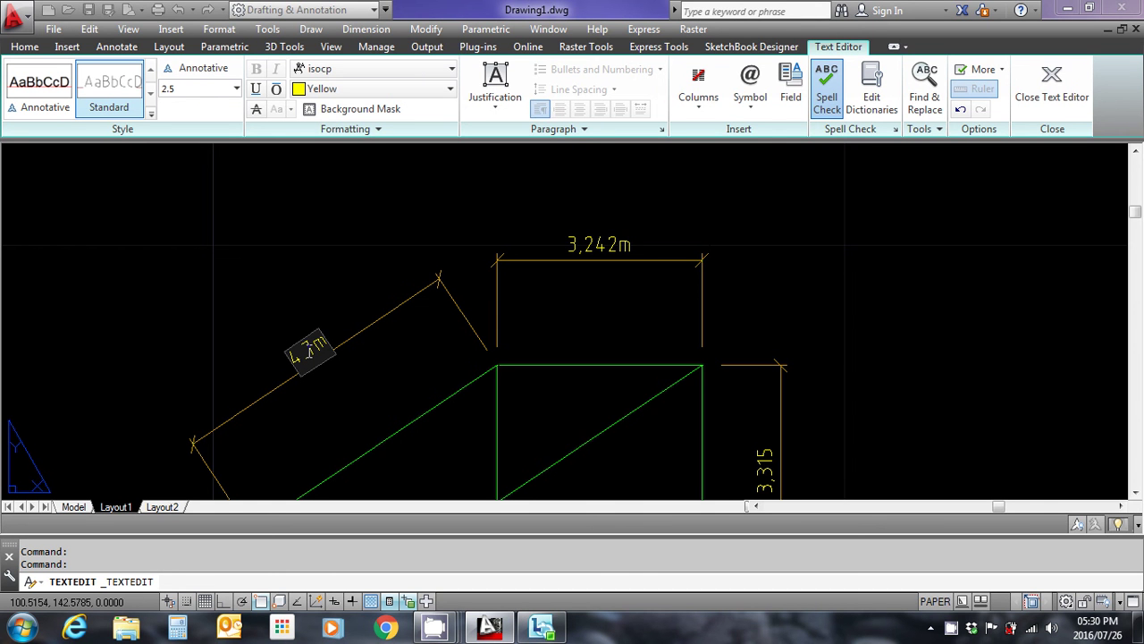
{"action": "key", "text": "Escape"}
{"action": "left_click", "coordinate": [669, 320]}
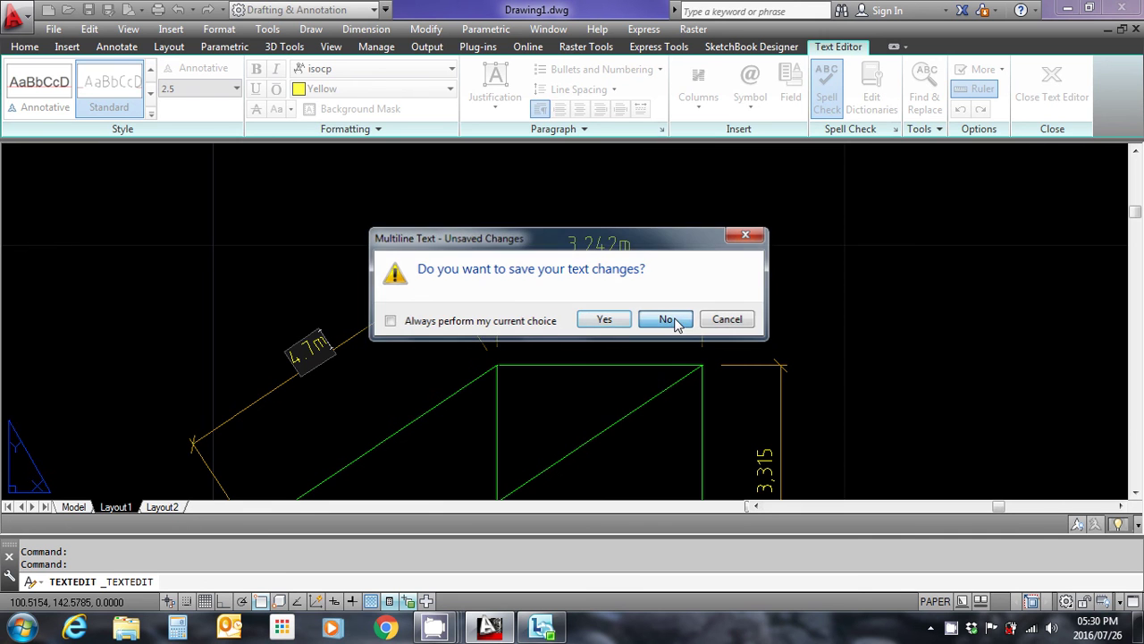
Create a multiline text block reading "THE CUBE" inside the viewport's upper-right area, above and right of the box.
{"action": "scroll", "coordinate": [644, 371], "scroll_direction": "down", "scroll_amount": 3}
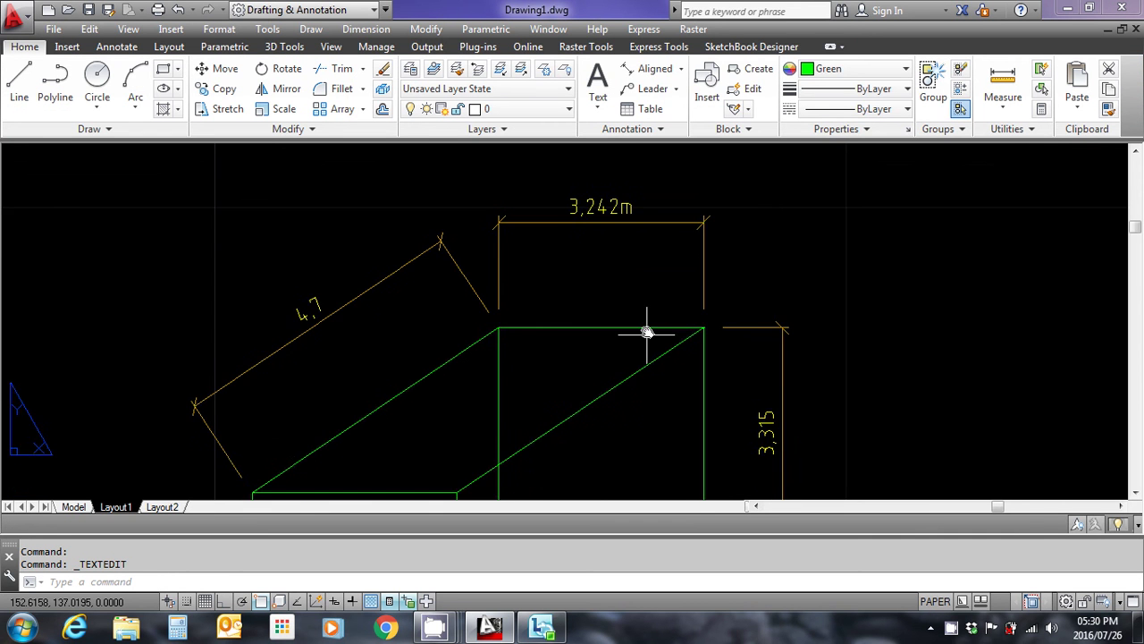
{"action": "scroll", "coordinate": [584, 296], "scroll_direction": "down", "scroll_amount": 5}
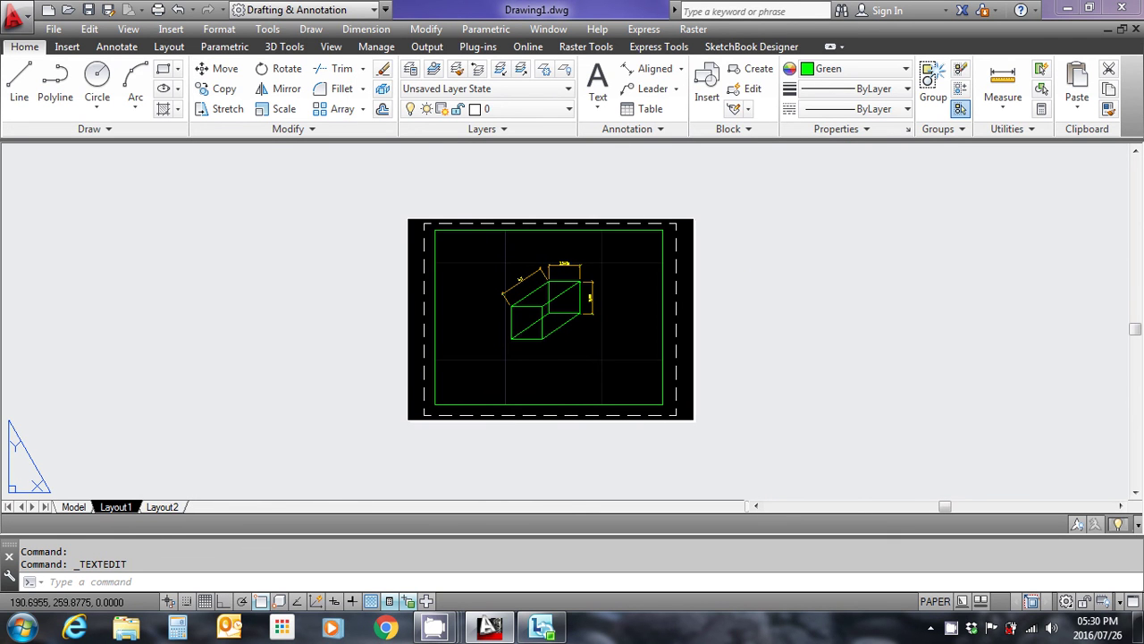
{"action": "left_click", "coordinate": [600, 108]}
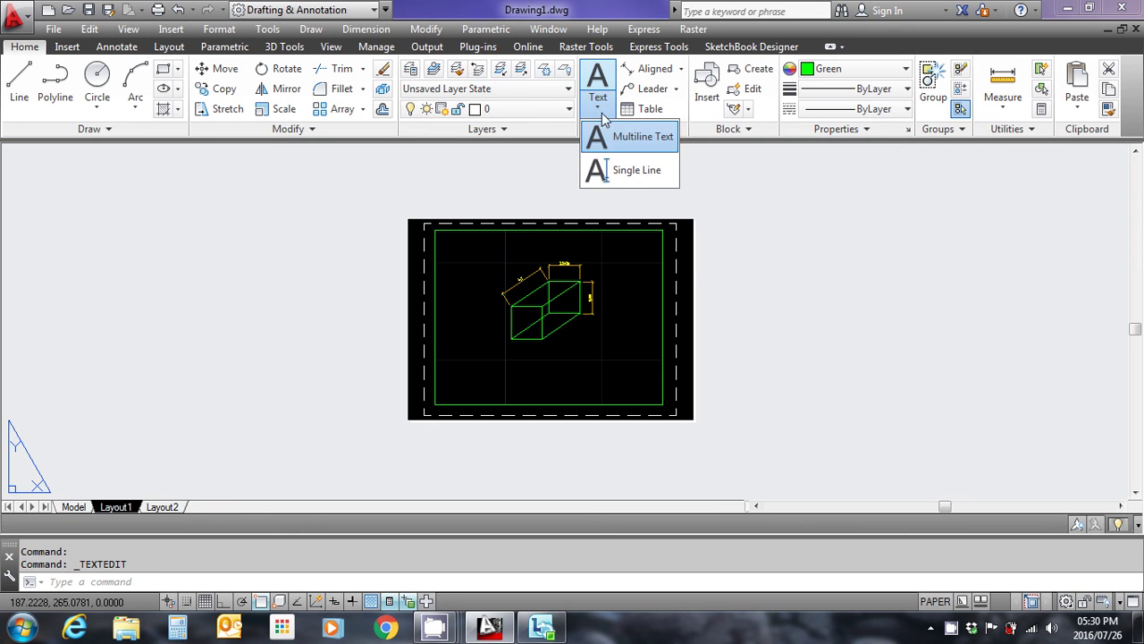
{"action": "left_click", "coordinate": [632, 138]}
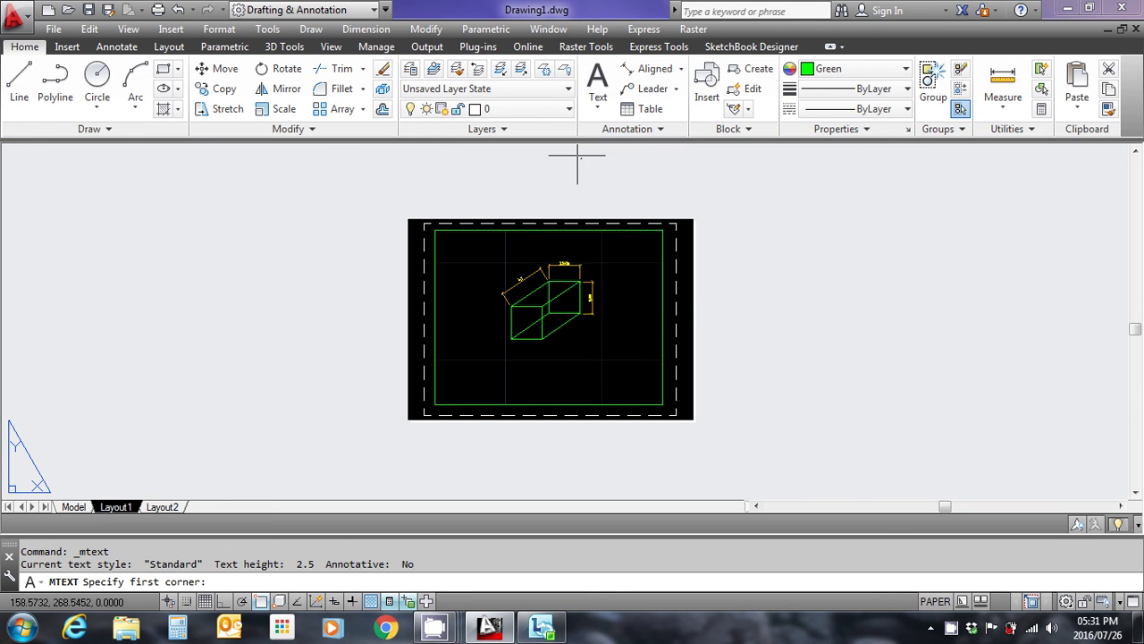
{"action": "scroll", "coordinate": [591, 258], "scroll_direction": "up", "scroll_amount": 3}
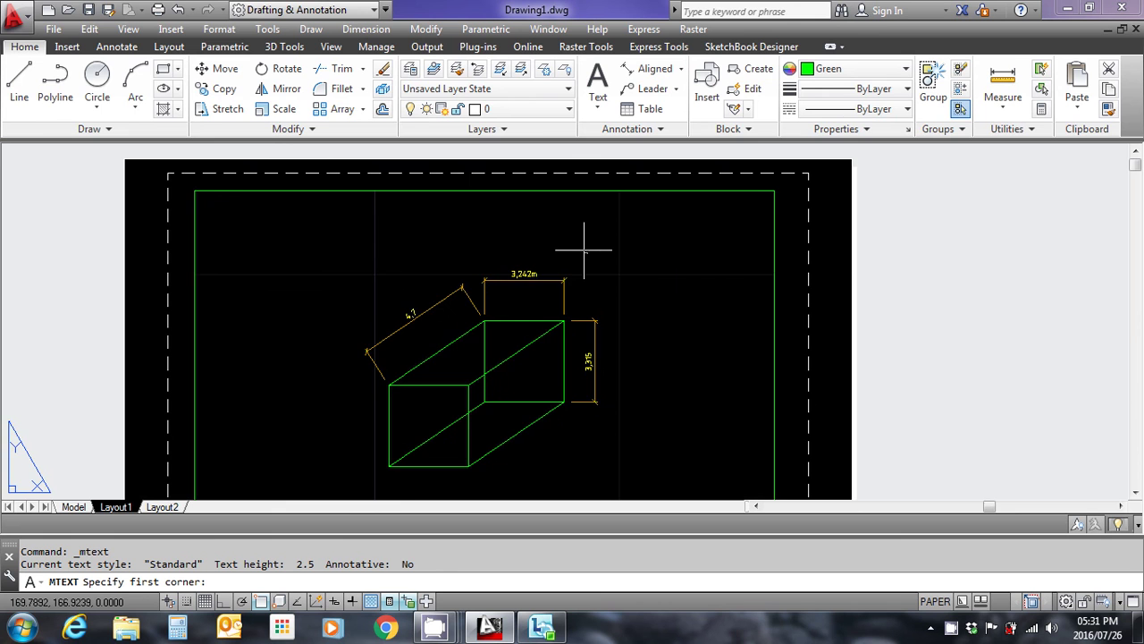
{"action": "scroll", "coordinate": [588, 250], "scroll_direction": "up", "scroll_amount": 2}
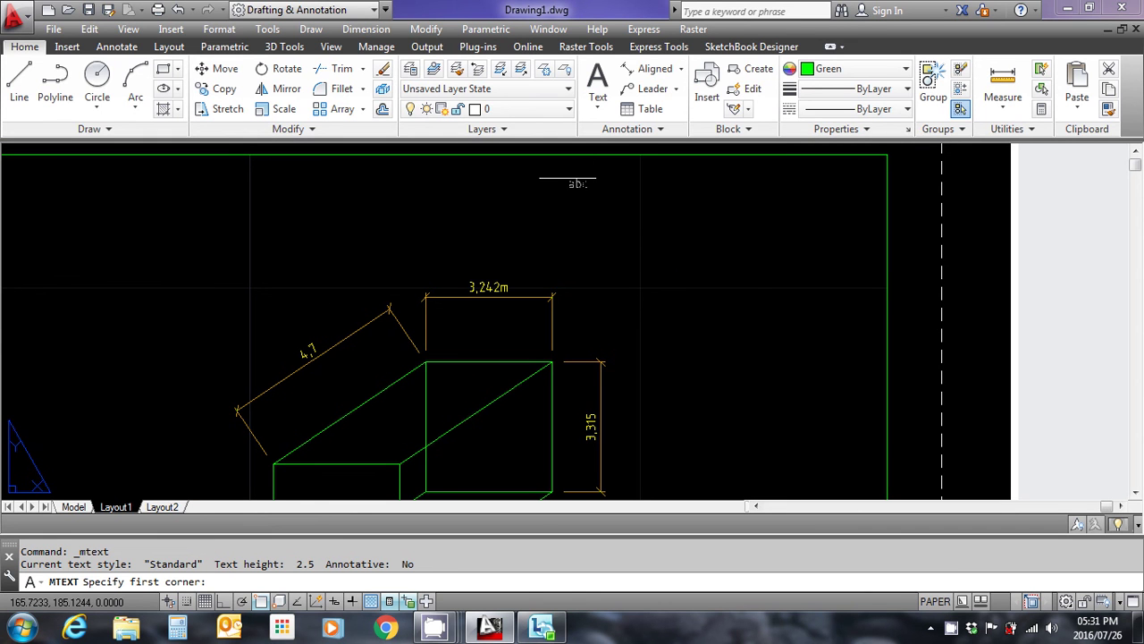
{"action": "left_click", "coordinate": [568, 178]}
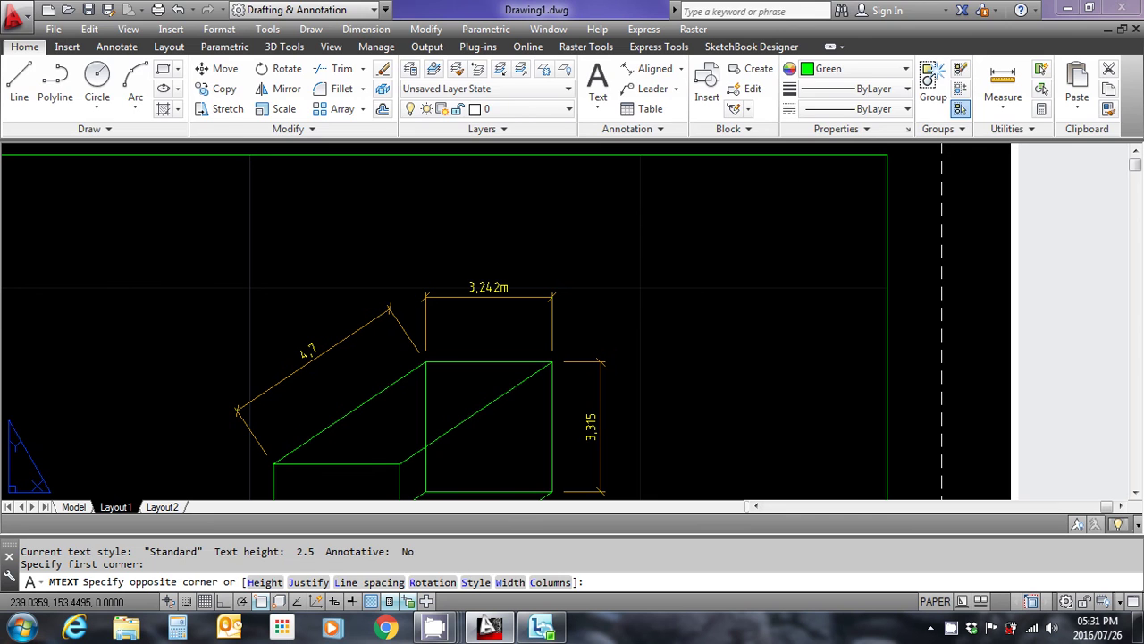
{"action": "left_click", "coordinate": [854, 300]}
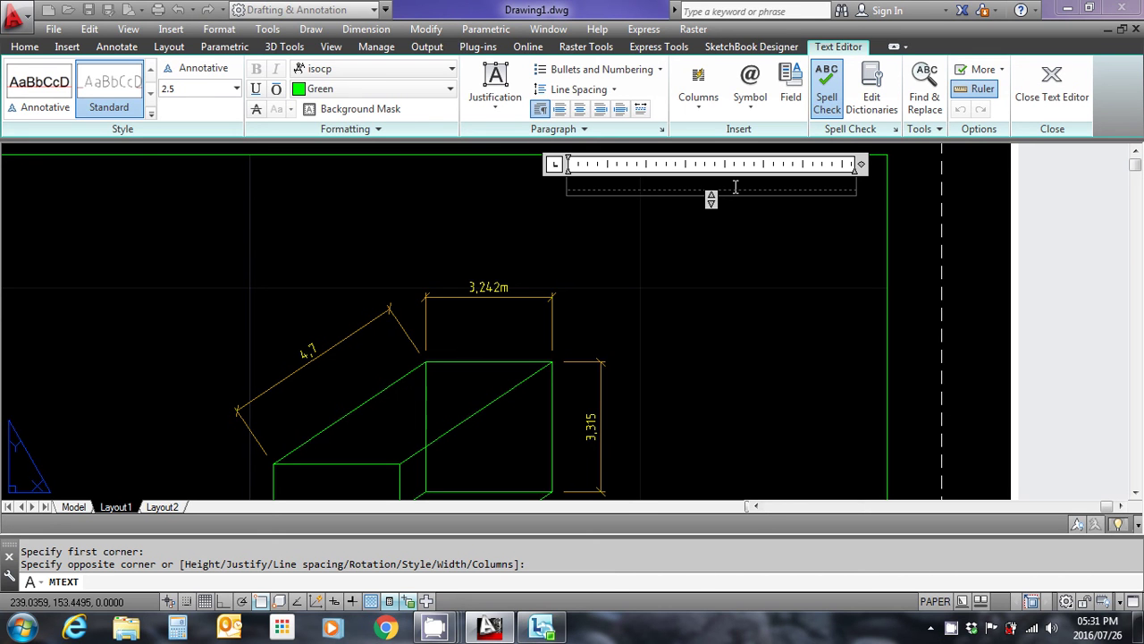
{"action": "type", "text": "THE CUBE"}
Change the colour of the "THE CUBE" text to Yellow.
{"action": "left_click_drag", "start_coordinate": [628, 185], "coordinate": [560, 189]}
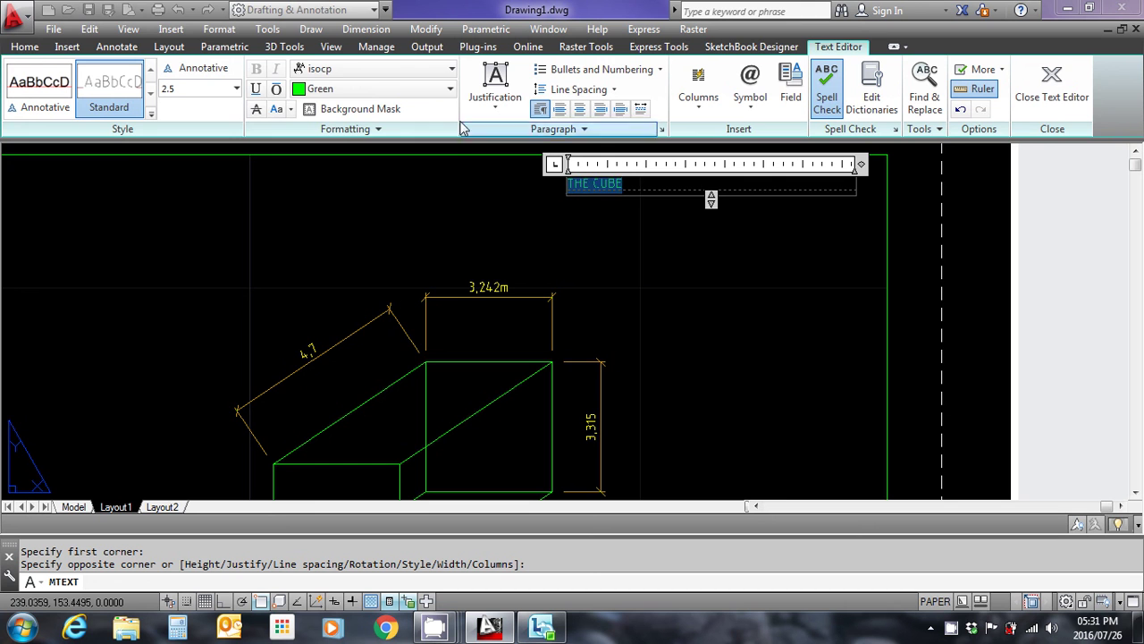
{"action": "left_click", "coordinate": [449, 89]}
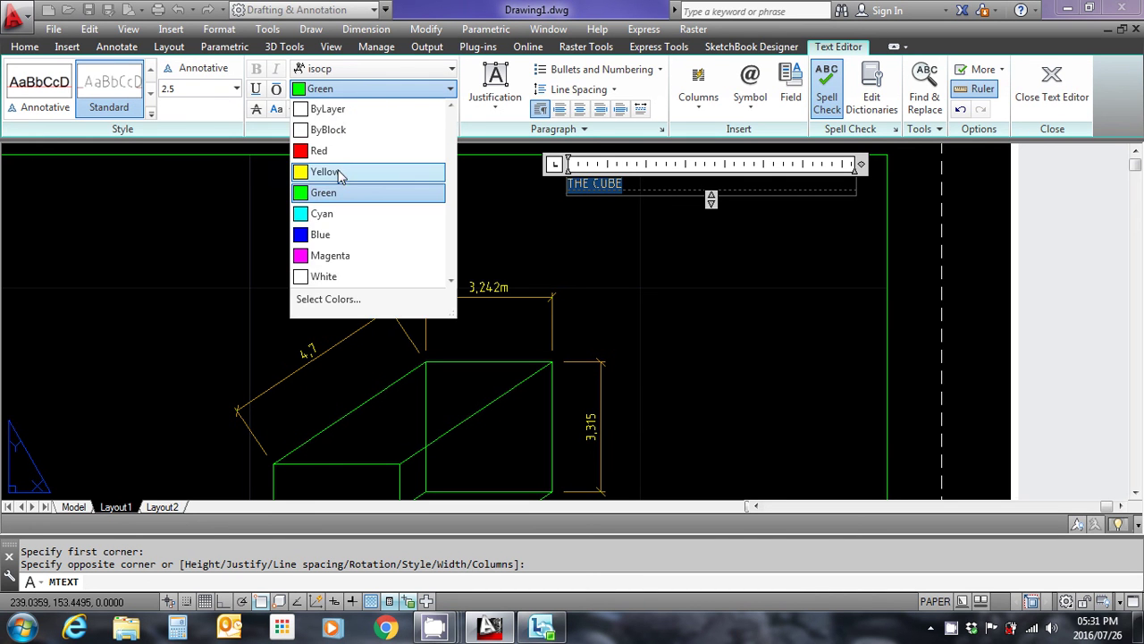
{"action": "left_click", "coordinate": [338, 172]}
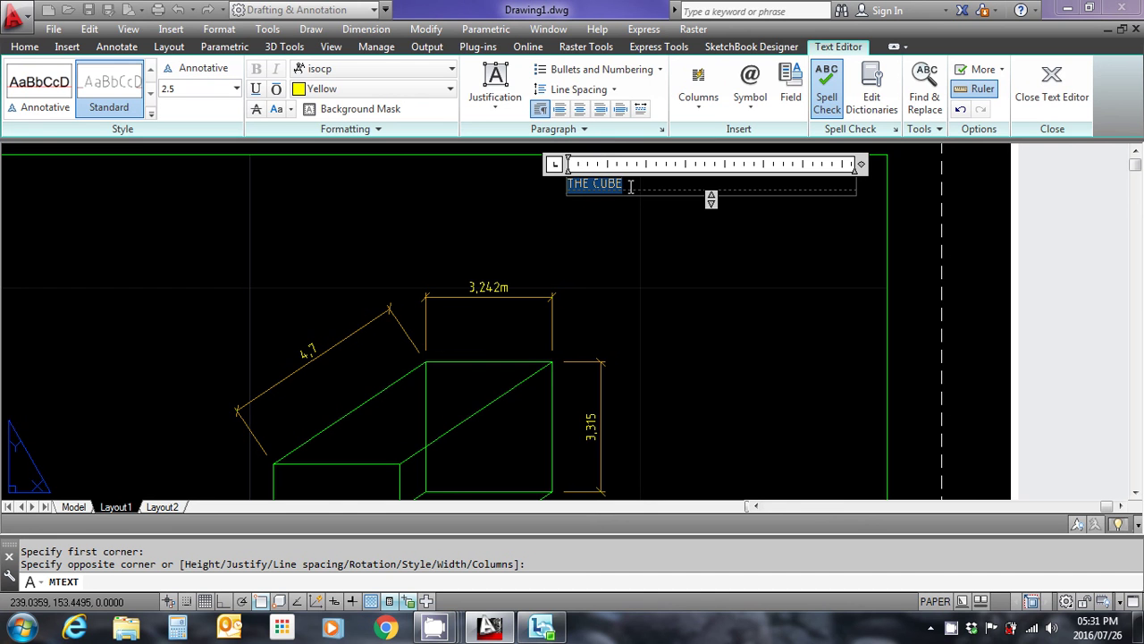
Rewrite the title text as two lines, "THE CUBE" and "VERSION 1".
{"action": "type", "text": "VERSION 1"}
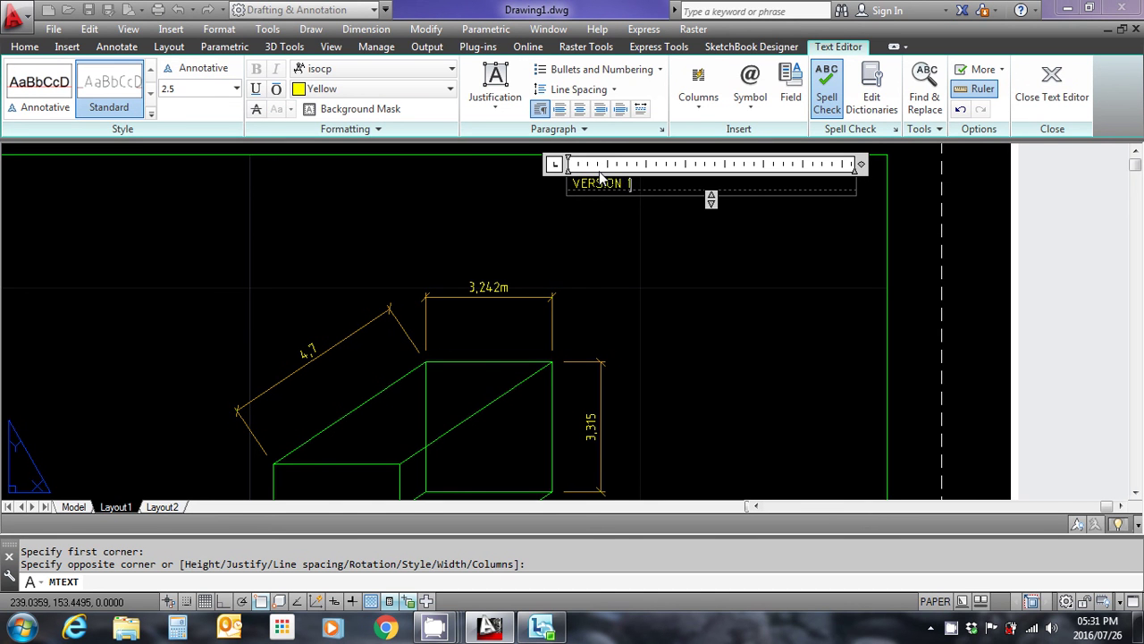
{"action": "scroll", "coordinate": [715, 204], "scroll_direction": "up", "scroll_amount": 1}
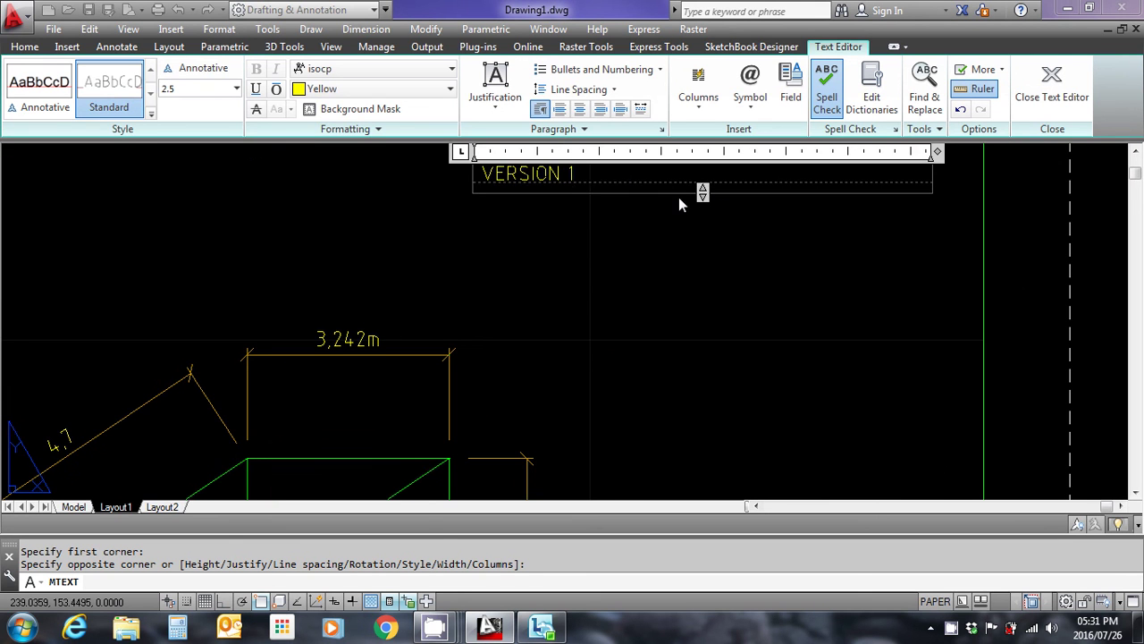
{"action": "left_click_drag", "start_coordinate": [608, 178], "coordinate": [354, 156]}
{"action": "type", "text": "THE CUBE"}
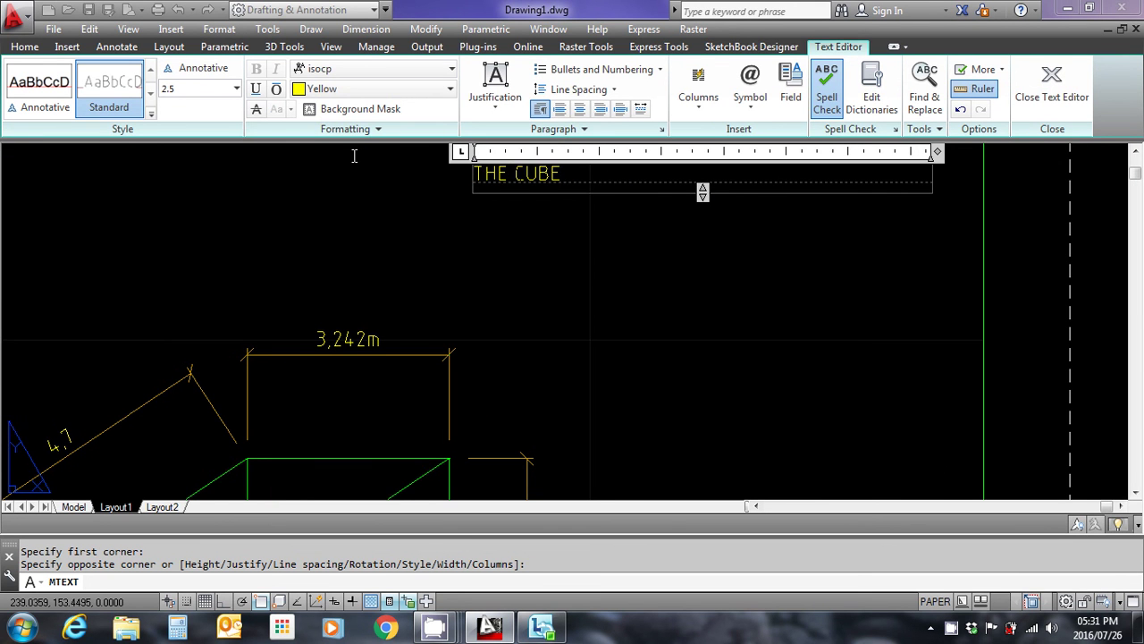
{"action": "key", "text": "Return"}
{"action": "type", "text": "VERSION"}
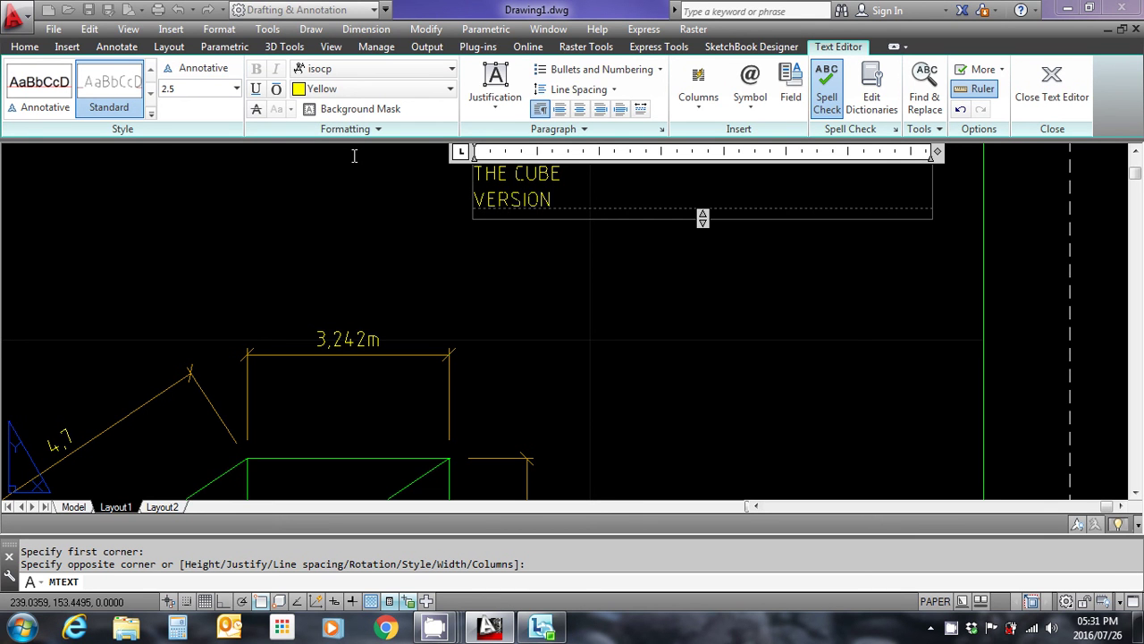
{"action": "type", "text": " 1"}
Centre-align and underline both title lines, "THE CUBE" and "VERSION 1".
{"action": "left_click_drag", "start_coordinate": [565, 202], "coordinate": [459, 175]}
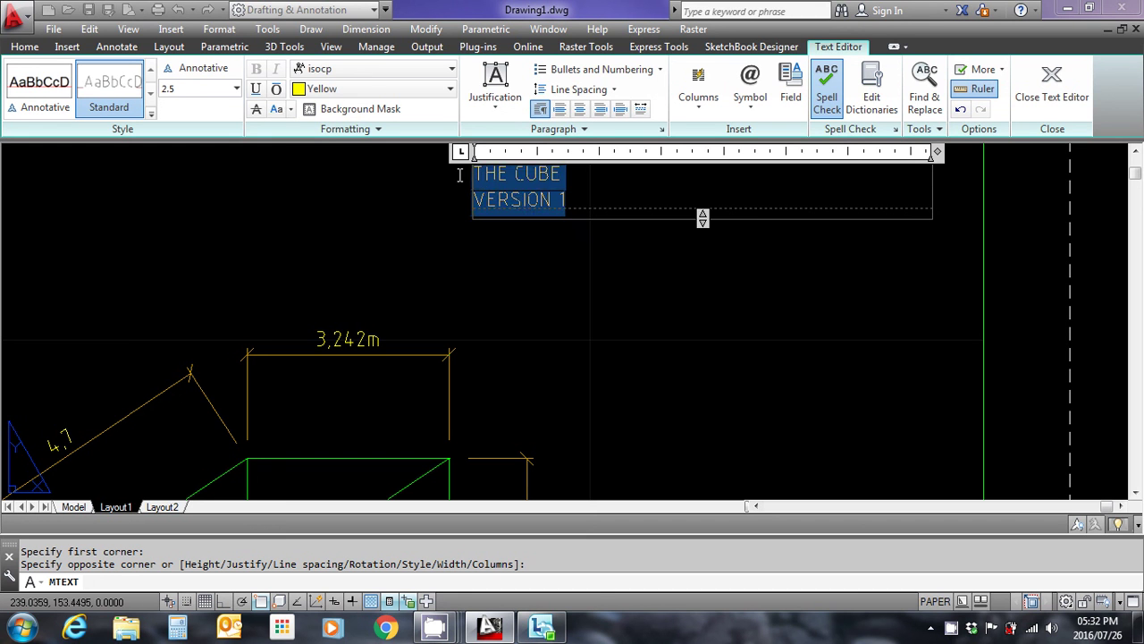
{"action": "left_click", "coordinate": [580, 109]}
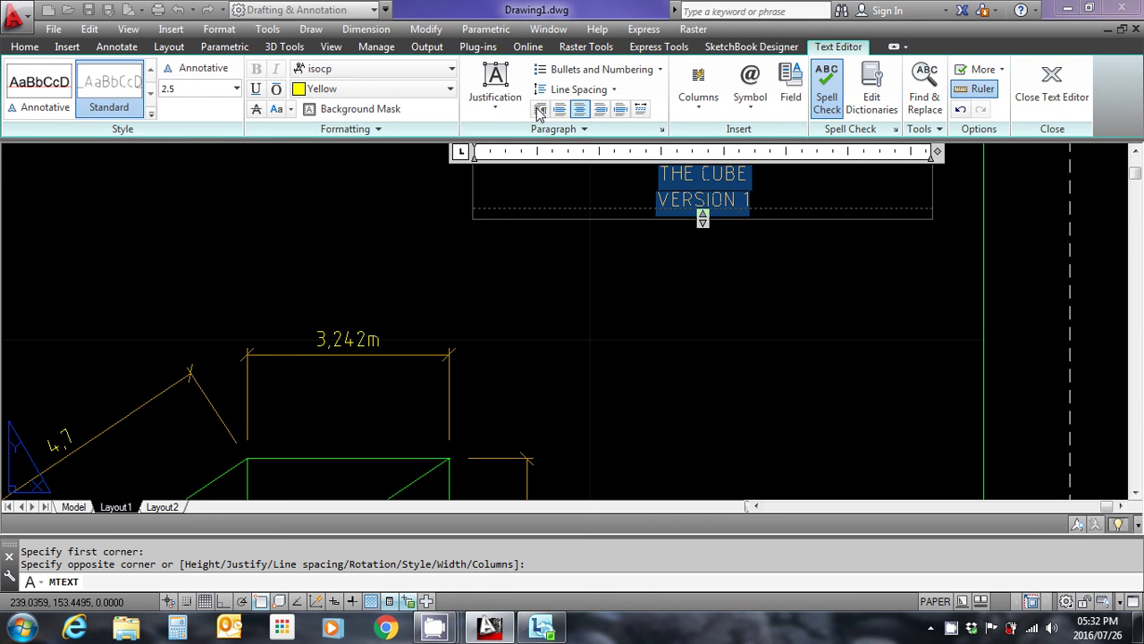
{"action": "left_click", "coordinate": [257, 90]}
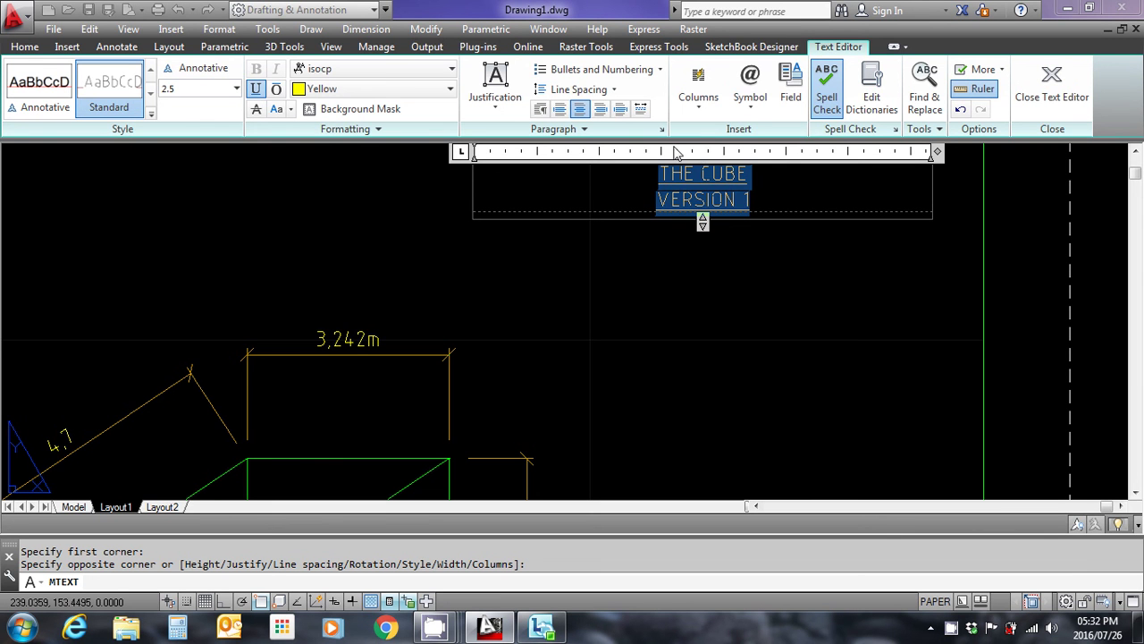
Set the text height of the "THE CUBE" line to 5.
{"action": "left_click", "coordinate": [770, 202]}
{"action": "left_click_drag", "start_coordinate": [770, 202], "coordinate": [648, 200]}
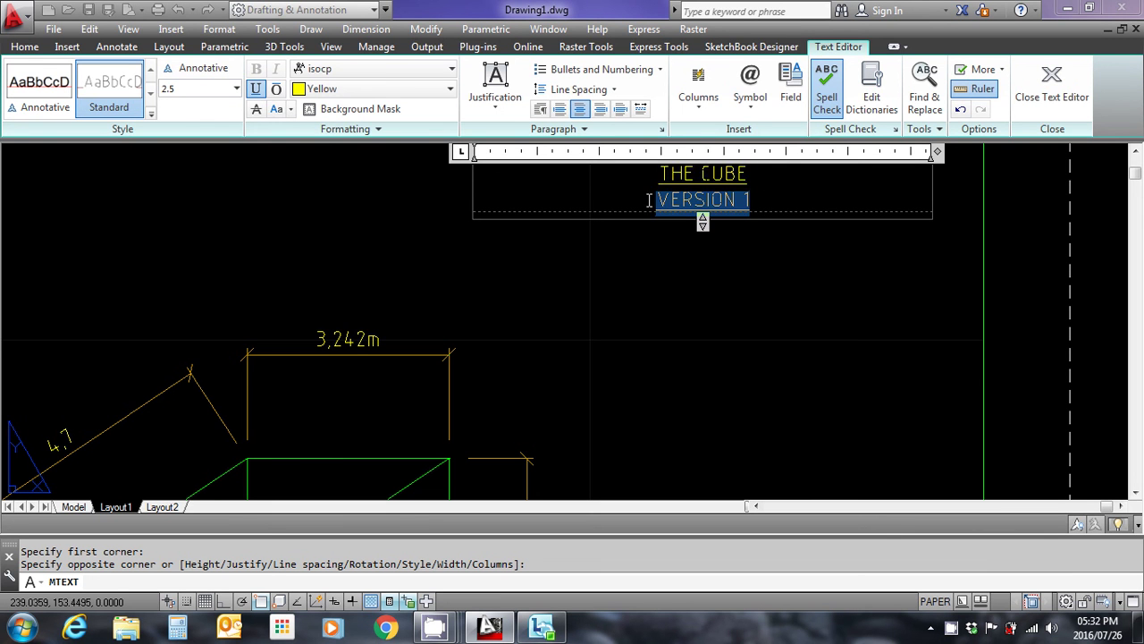
{"action": "left_click_drag", "start_coordinate": [763, 173], "coordinate": [623, 175]}
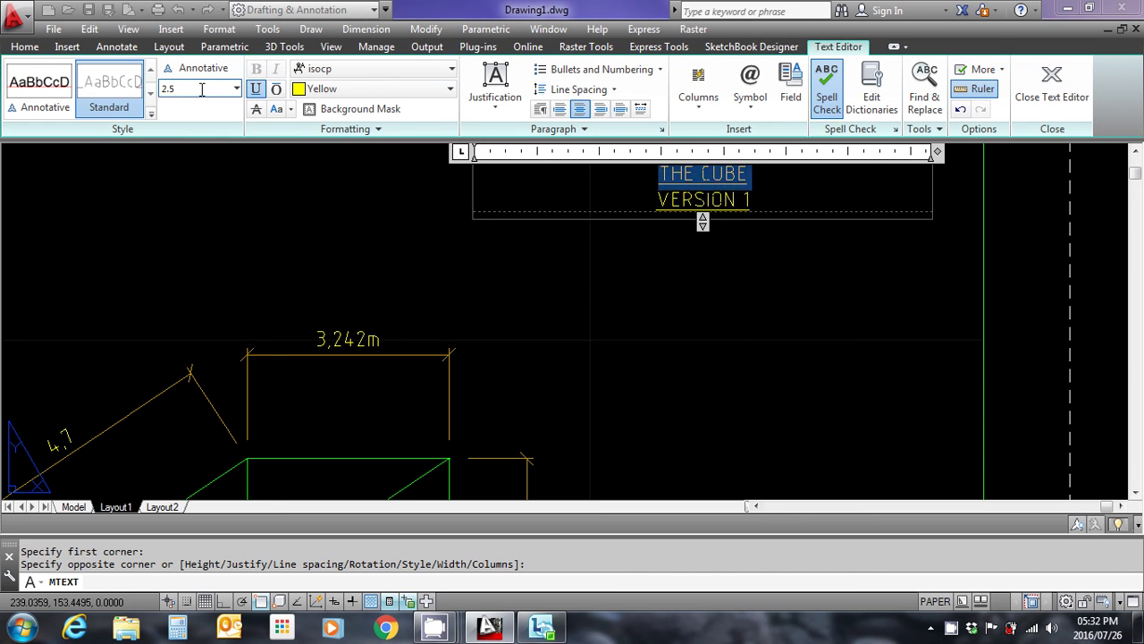
{"action": "type", "text": "5"}
{"action": "key", "text": "Return"}
Change the colour of the "THE CUBE" line to Red and save the multiline text changes.
{"action": "left_click_drag", "start_coordinate": [799, 191], "coordinate": [590, 185]}
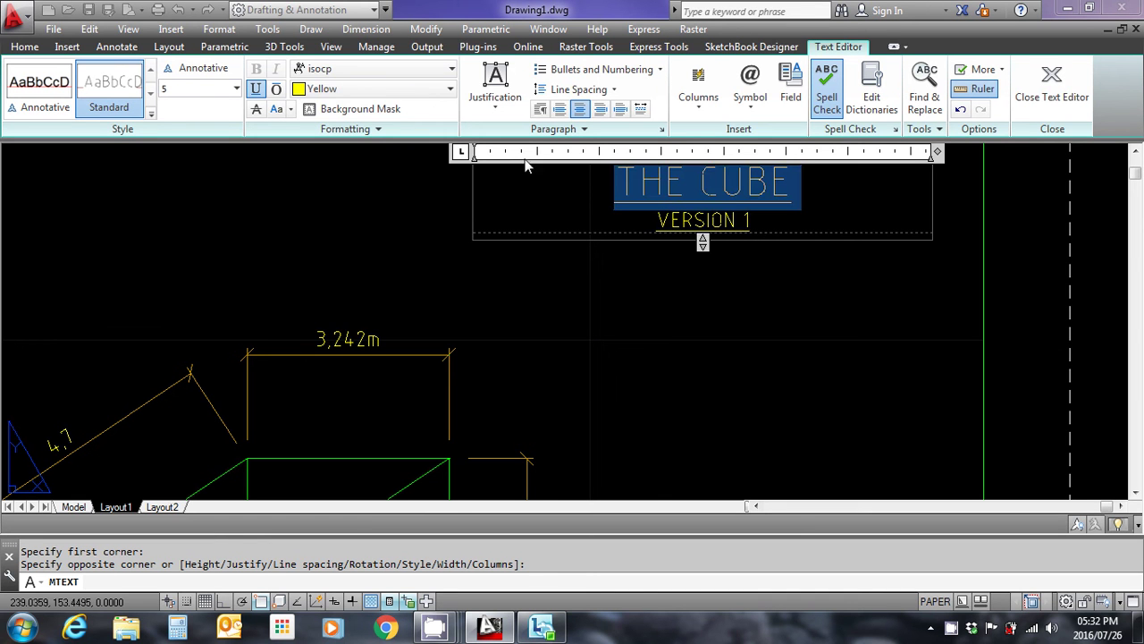
{"action": "left_click", "coordinate": [449, 92]}
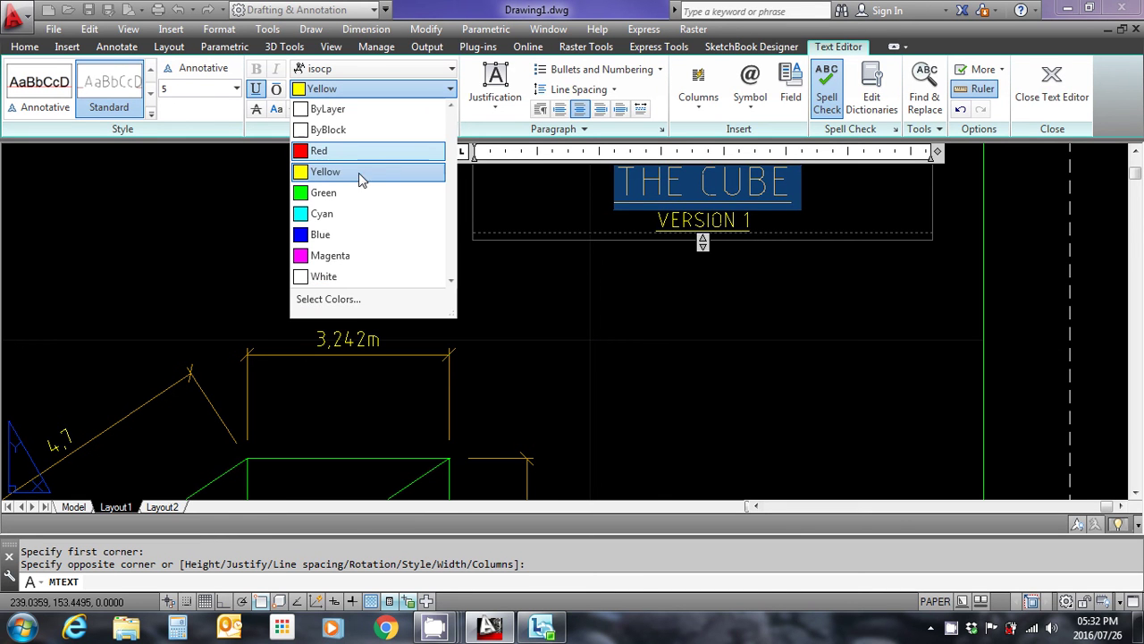
{"action": "left_click", "coordinate": [370, 151]}
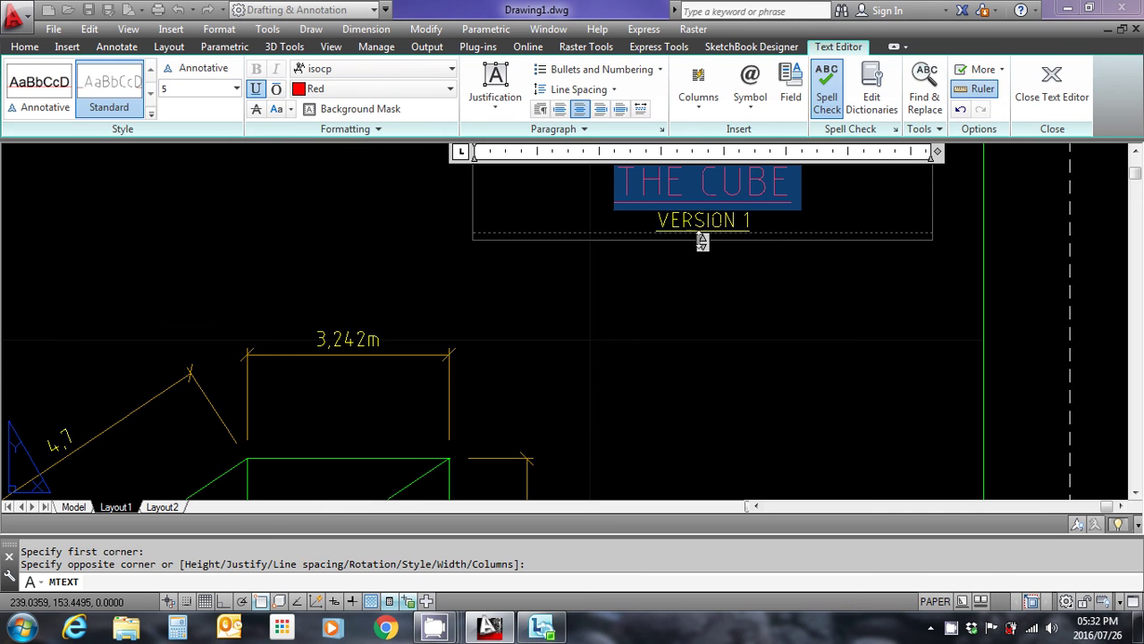
{"action": "key", "text": "Escape"}
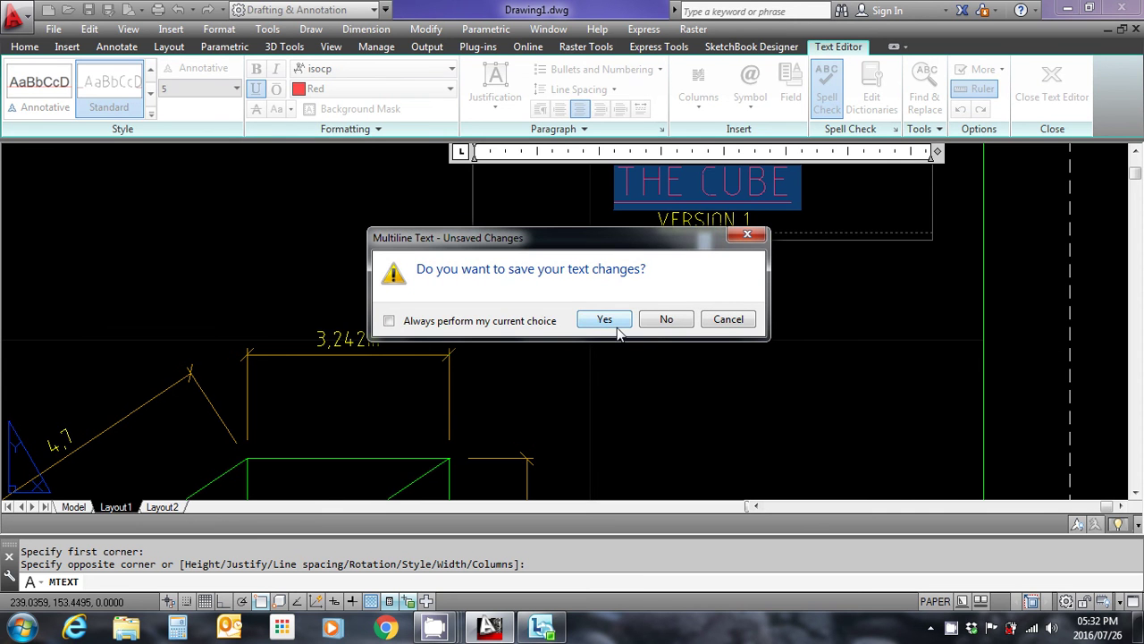
{"action": "left_click", "coordinate": [605, 319]}
Move the two-line title text from the viewport's upper-right area to just below the box.
{"action": "scroll", "coordinate": [760, 231], "scroll_direction": "down", "scroll_amount": 3}
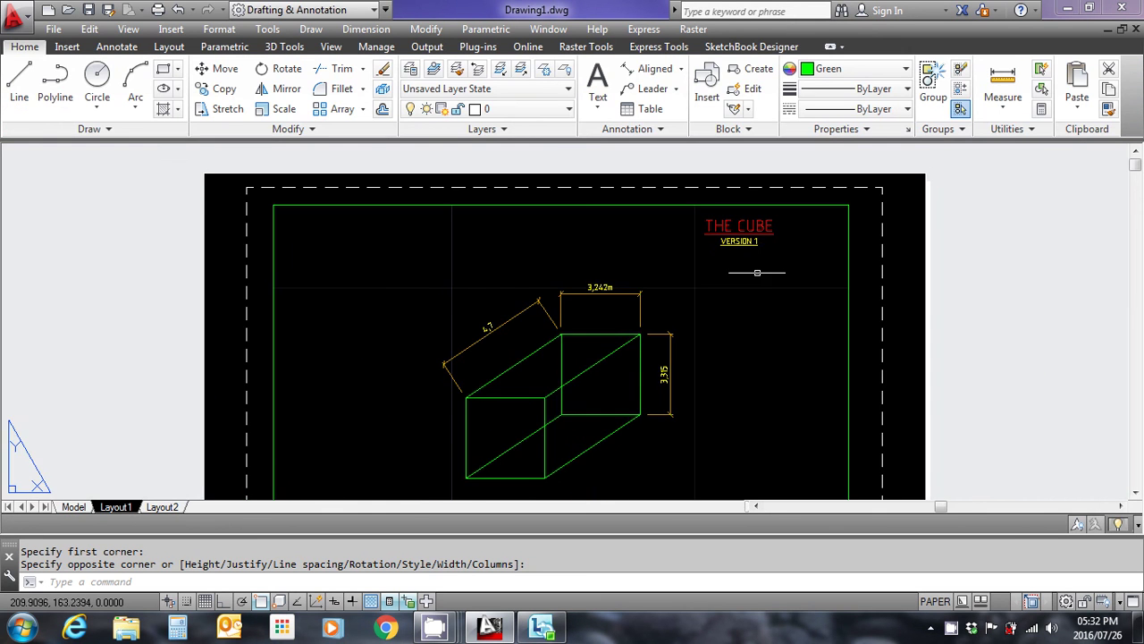
{"action": "scroll", "coordinate": [757, 273], "scroll_direction": "up", "scroll_amount": 1}
{"action": "scroll", "coordinate": [732, 232], "scroll_direction": "down", "scroll_amount": 2}
{"action": "scroll", "coordinate": [693, 192], "scroll_direction": "up", "scroll_amount": 4}
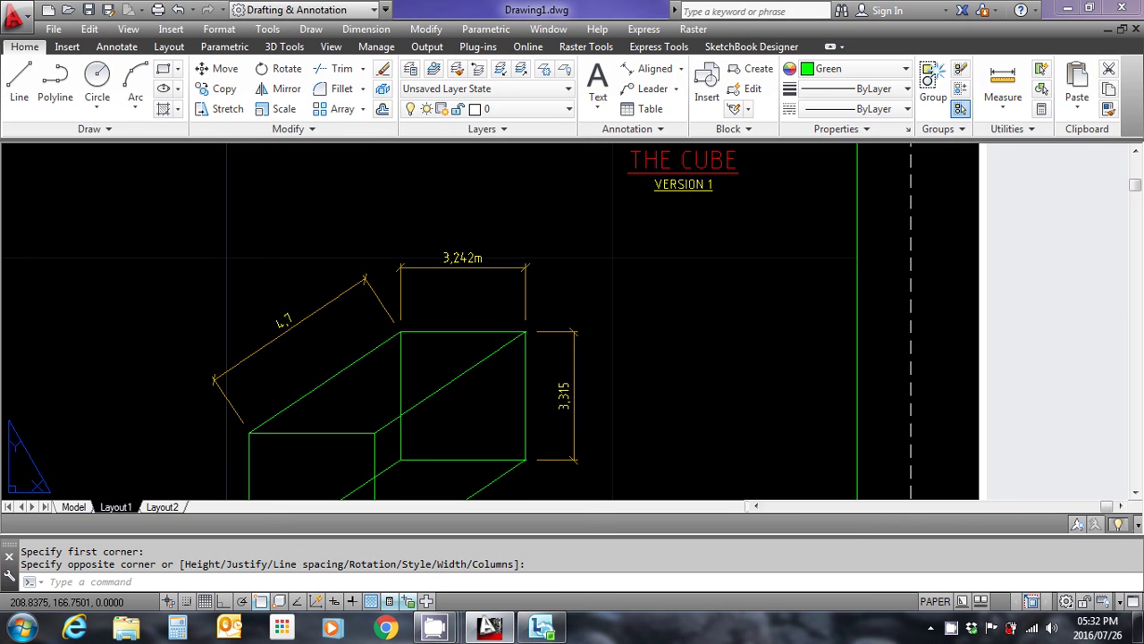
{"action": "left_click", "coordinate": [688, 187]}
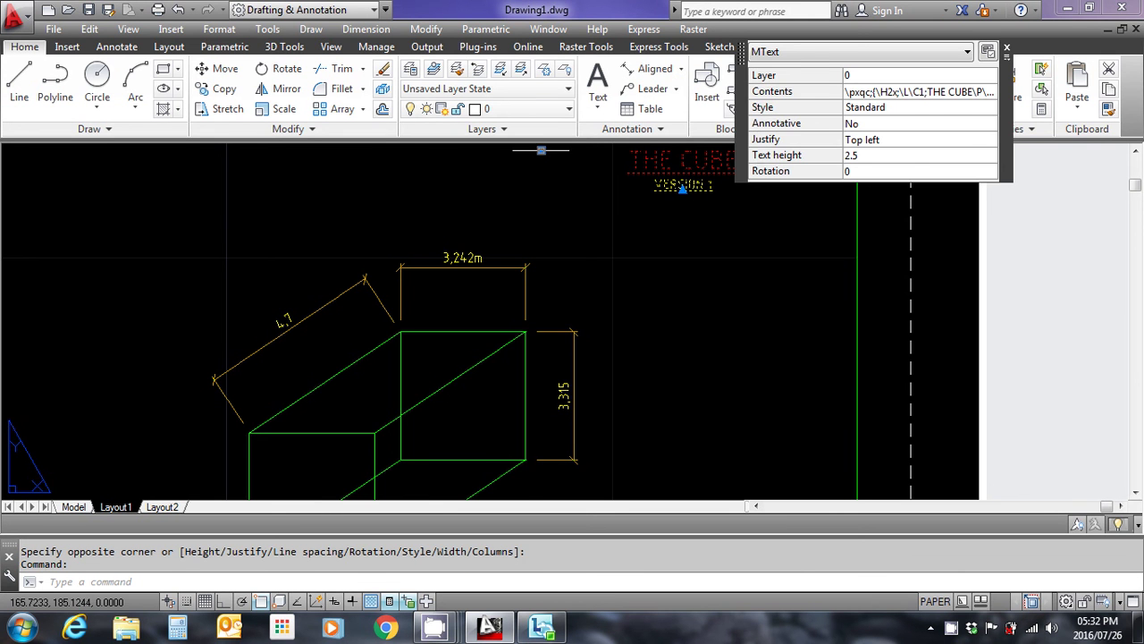
{"action": "left_click", "coordinate": [541, 150]}
{"action": "scroll", "coordinate": [542, 151], "scroll_direction": "down", "scroll_amount": 3}
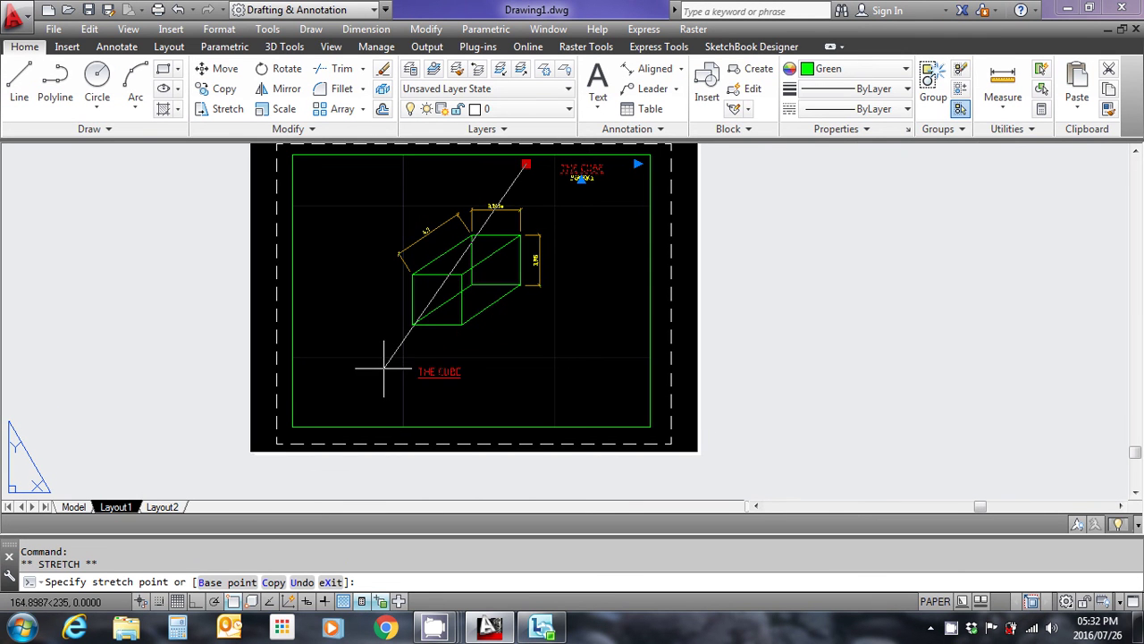
{"action": "left_click", "coordinate": [400, 349]}
{"action": "key", "text": "Escape"}
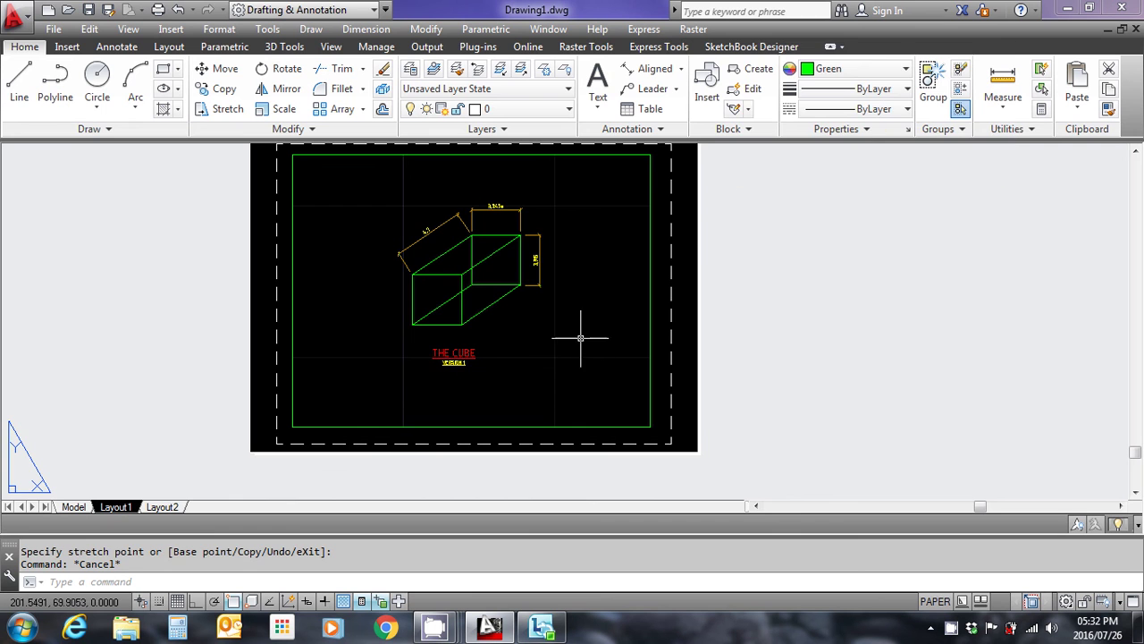
{"action": "scroll", "coordinate": [518, 322], "scroll_direction": "up", "scroll_amount": 2}
{"action": "middle_click_drag", "start_coordinate": [510, 319], "coordinate": [624, 315]}
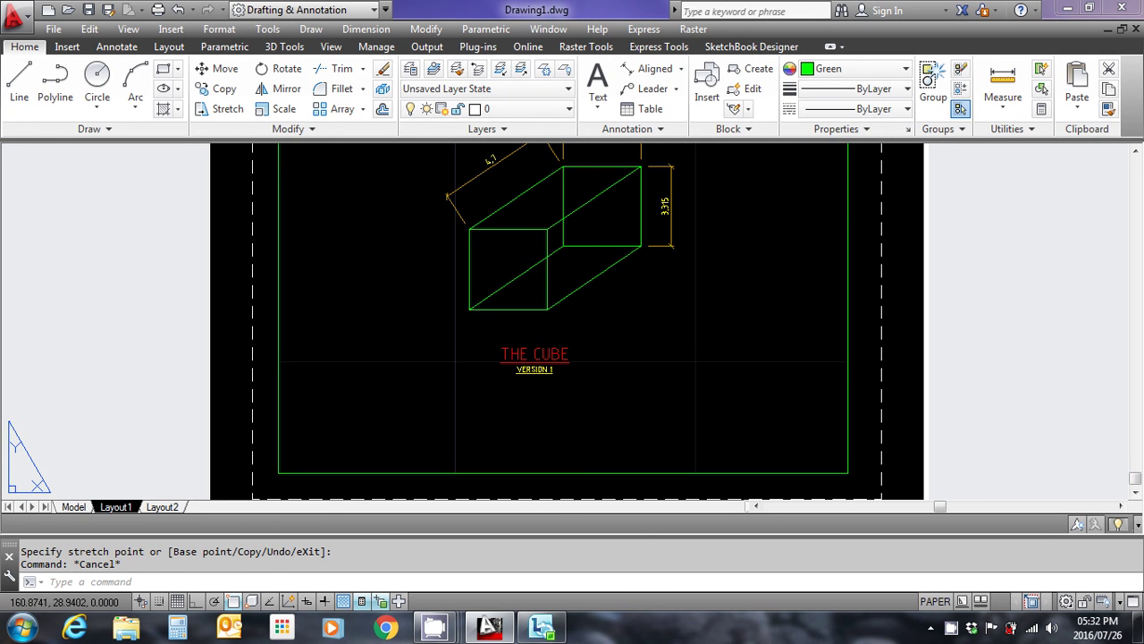
{"action": "middle_click_drag", "start_coordinate": [808, 282], "coordinate": [726, 337]}
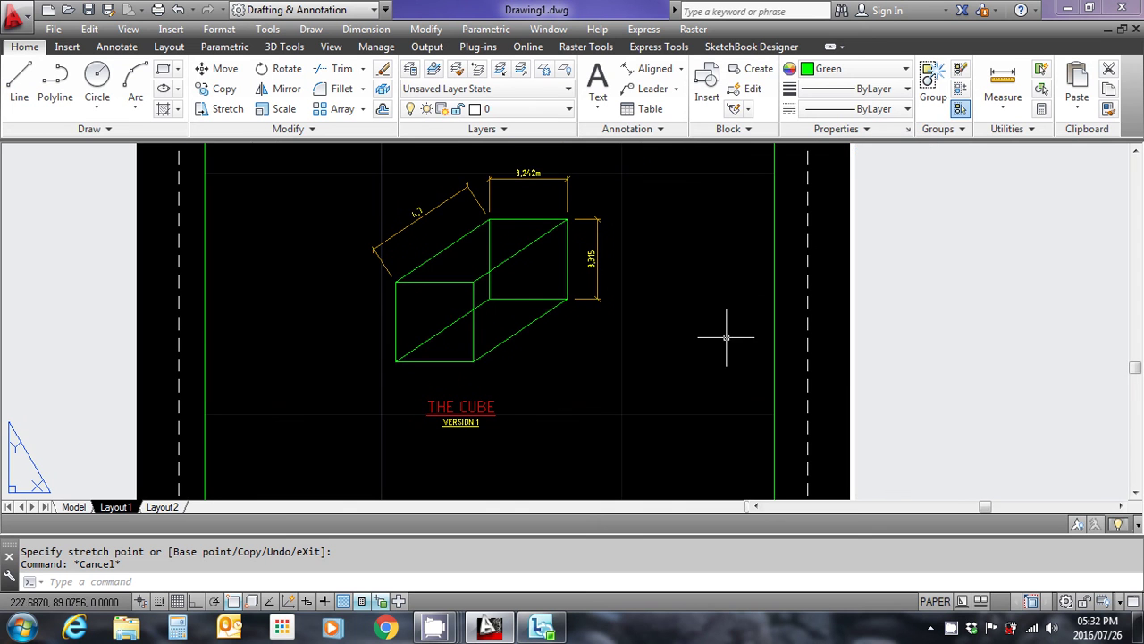
{"action": "key", "text": "Escape"}
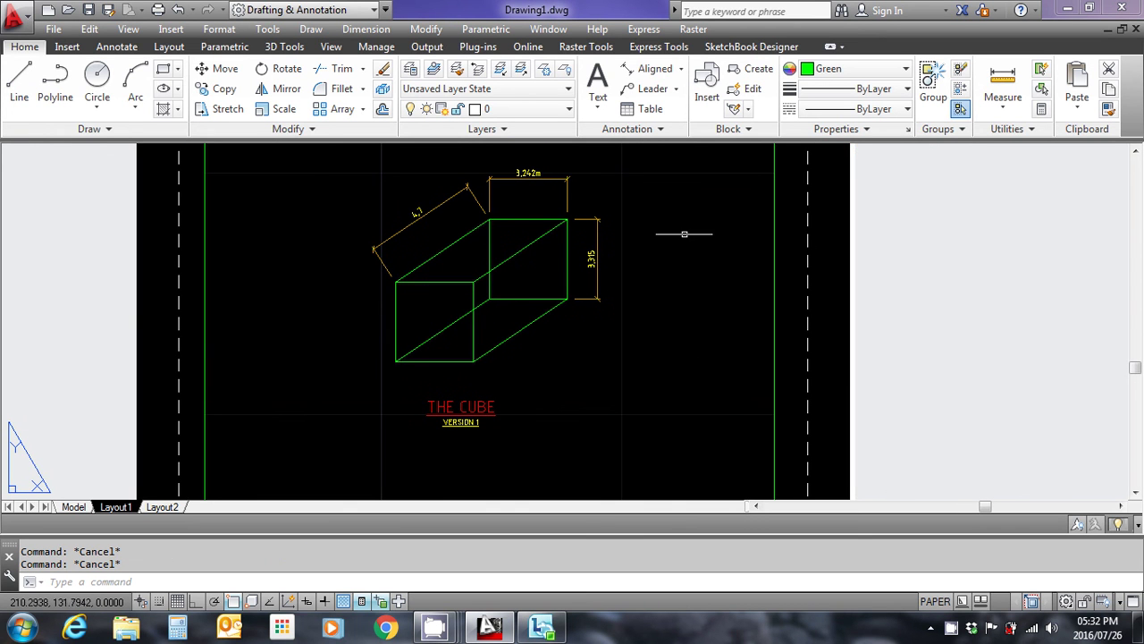
{"action": "scroll", "coordinate": [738, 260], "scroll_direction": "down", "scroll_amount": 2}
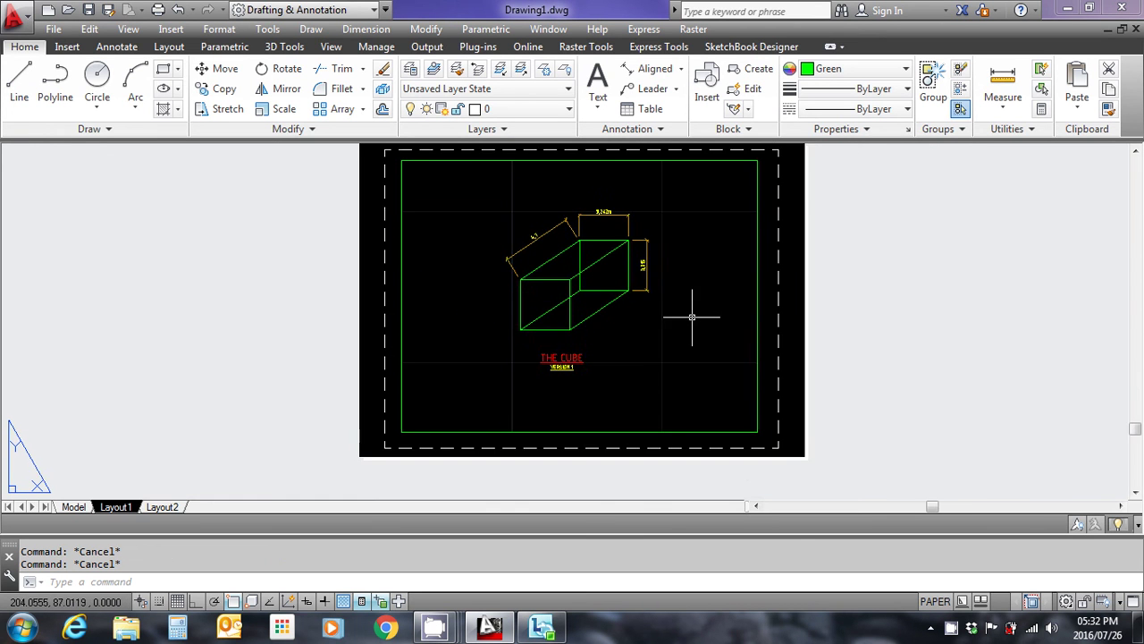
{"action": "middle_click_drag", "start_coordinate": [692, 316], "coordinate": [699, 337]}
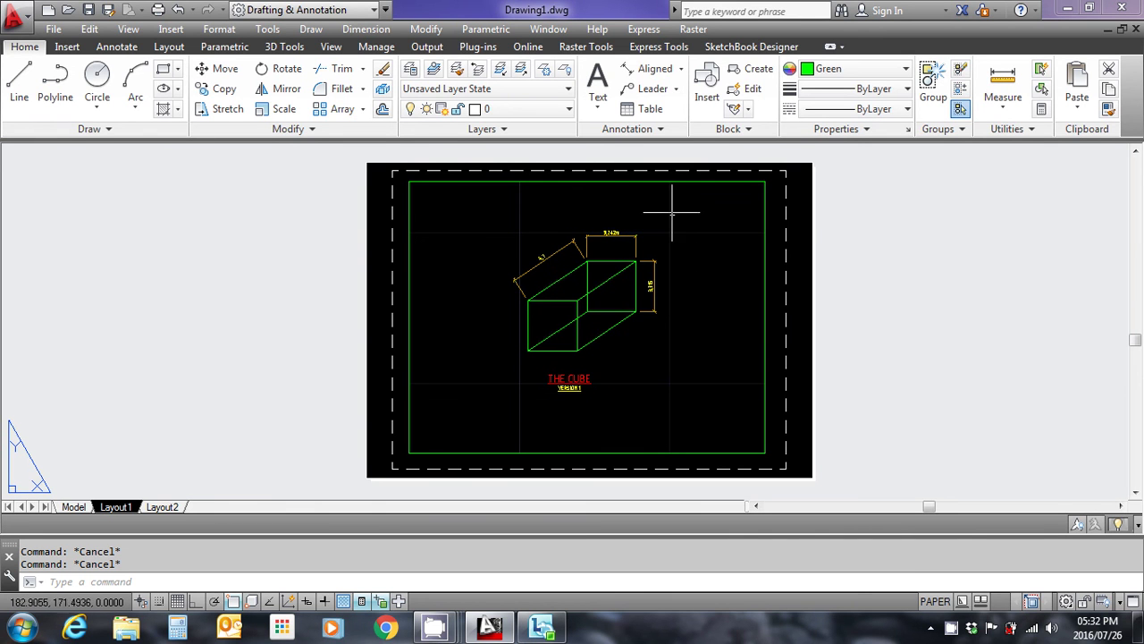
Review the text settings of the dimension style "New dim style" and close the style manager.
{"action": "left_click", "coordinate": [222, 31]}
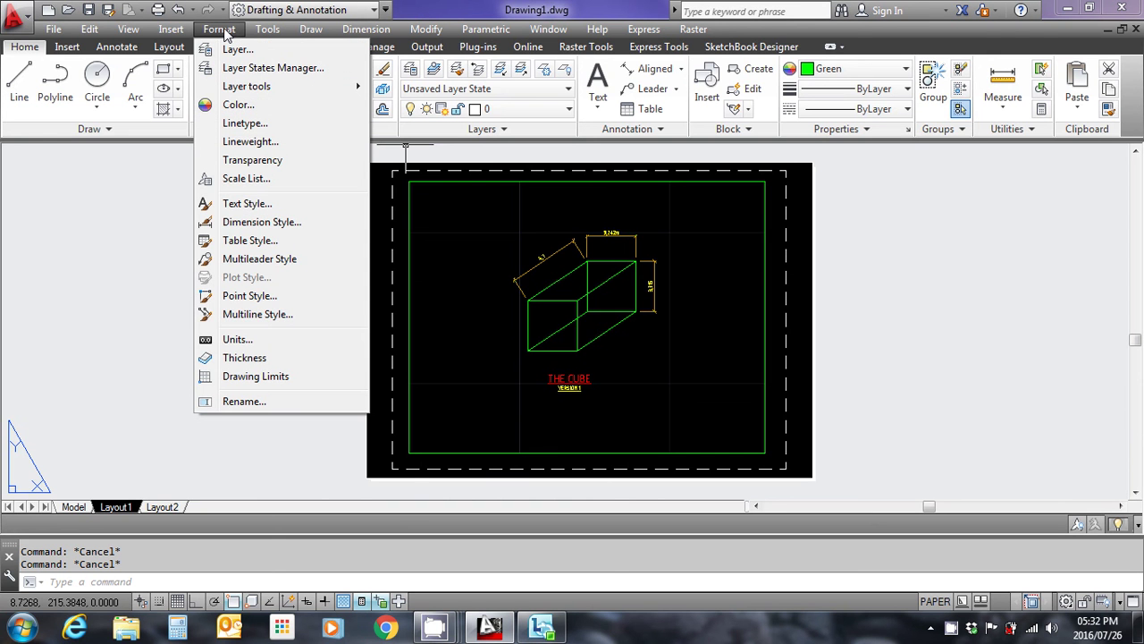
{"action": "left_click", "coordinate": [279, 225]}
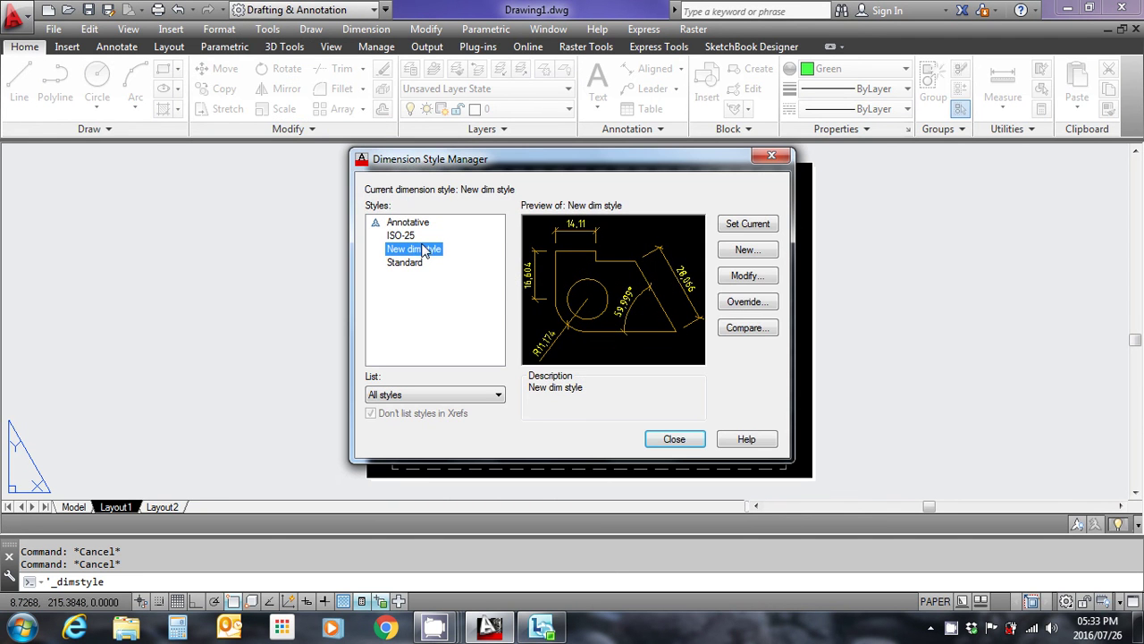
{"action": "left_click", "coordinate": [744, 276]}
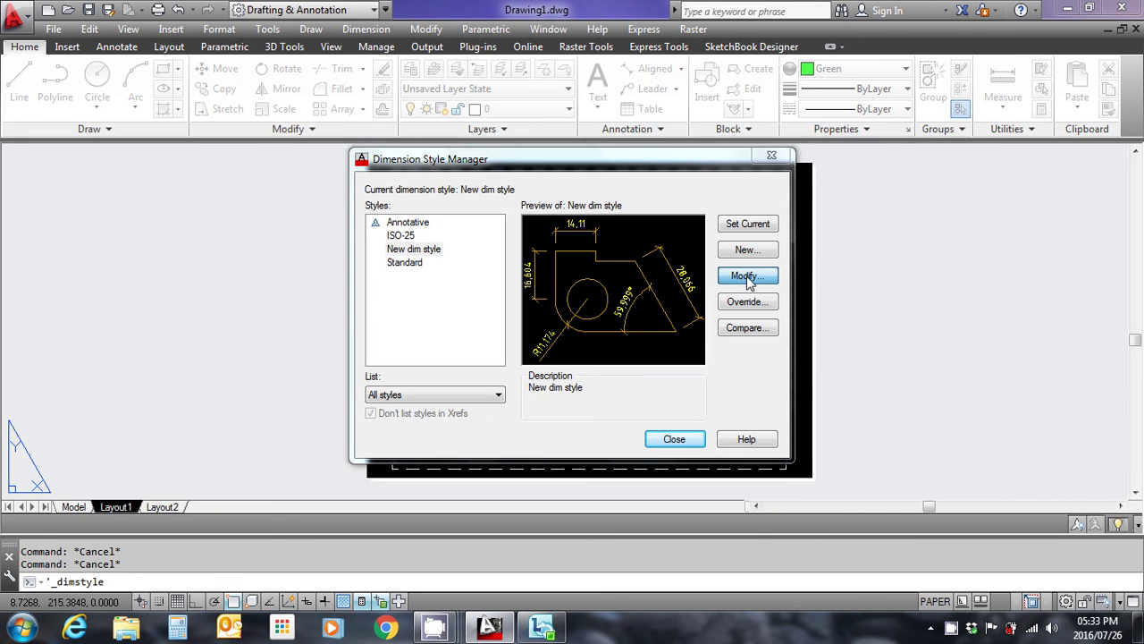
{"action": "left_click", "coordinate": [478, 126]}
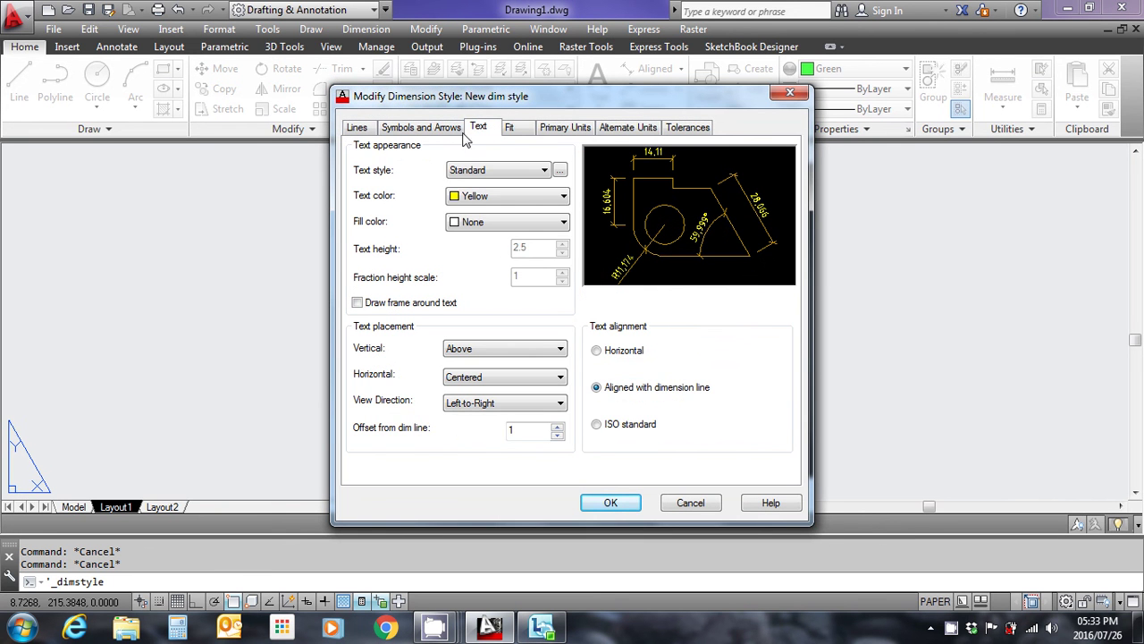
{"action": "left_click", "coordinate": [611, 503]}
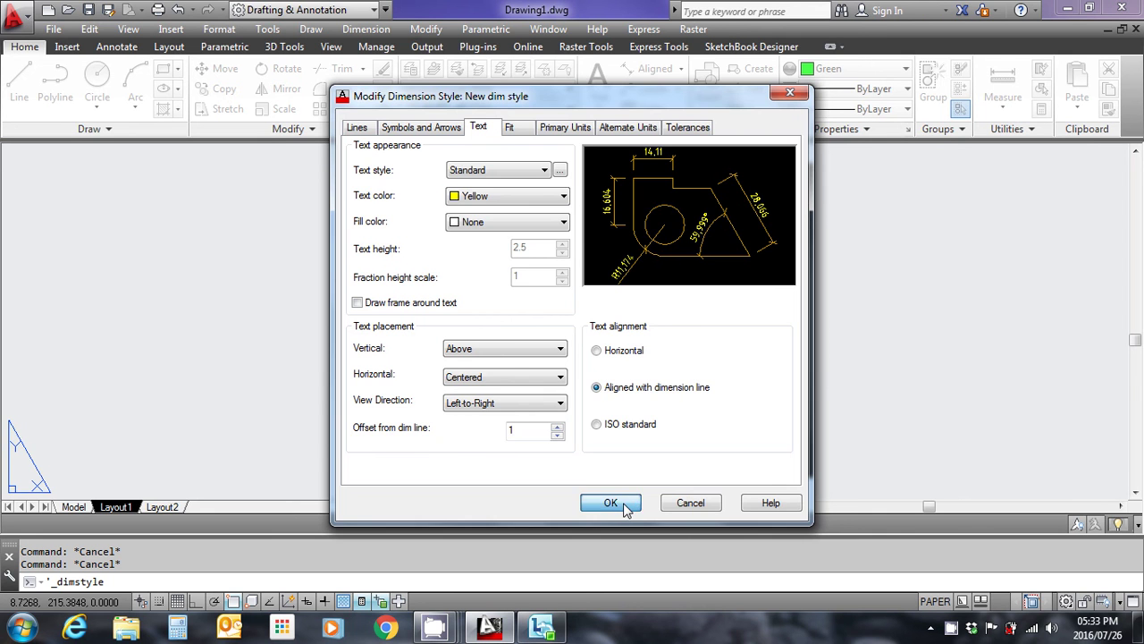
{"action": "left_click", "coordinate": [676, 439]}
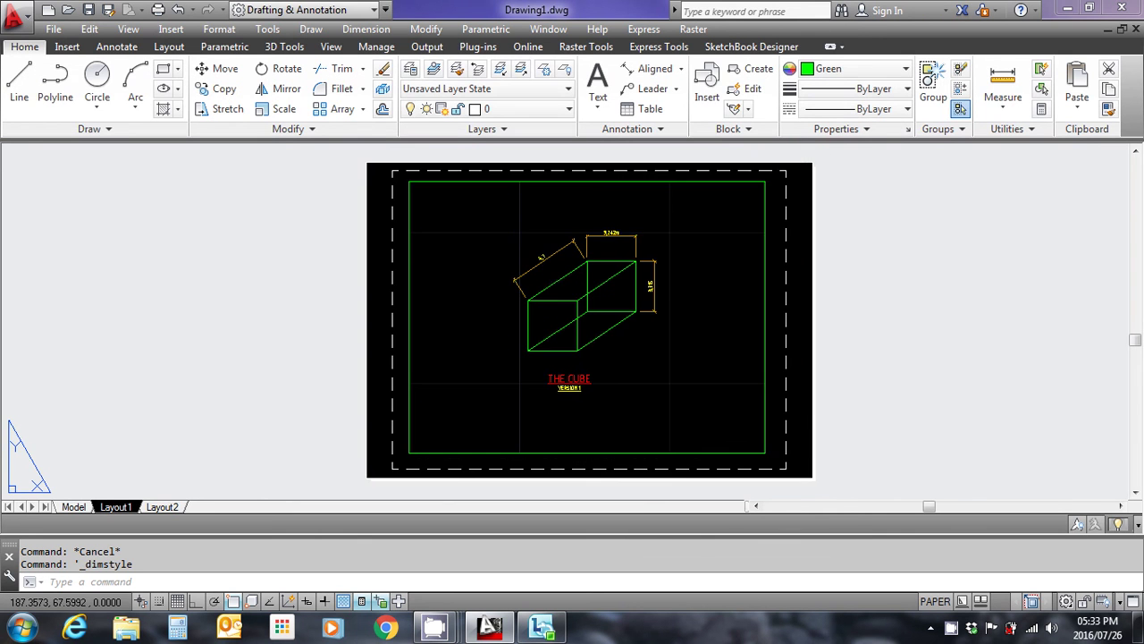
Open the plot settings for Layout1 and generate a full preview of the sheet.
{"action": "middle_click_drag", "start_coordinate": [677, 336], "coordinate": [596, 319]}
{"action": "middle_click_drag", "start_coordinate": [559, 365], "coordinate": [571, 389]}
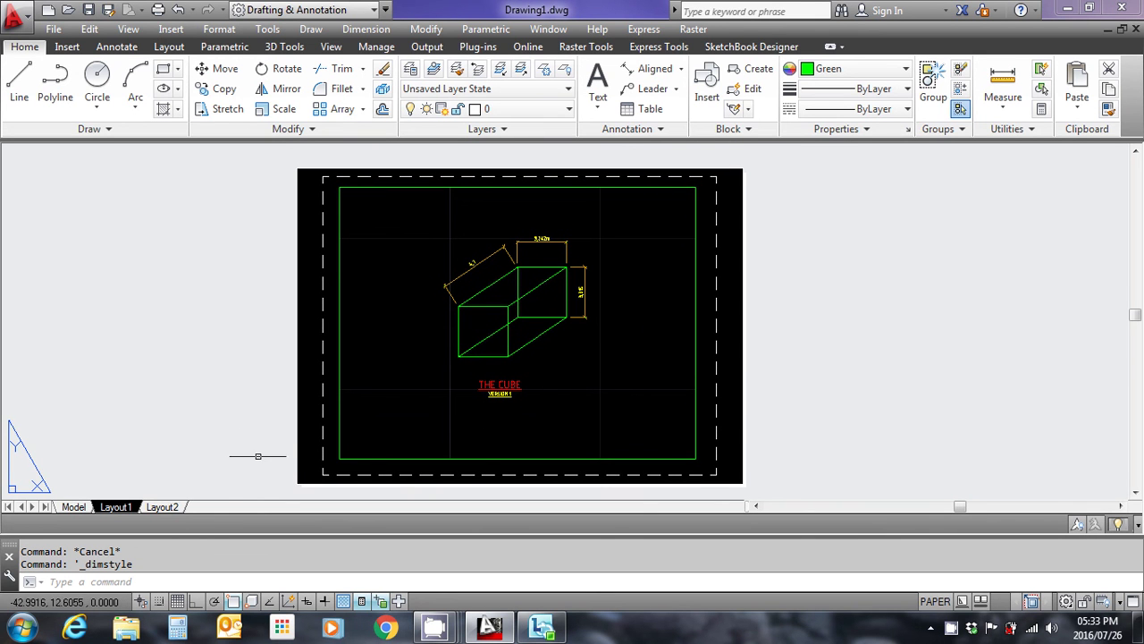
{"action": "left_click", "coordinate": [158, 10]}
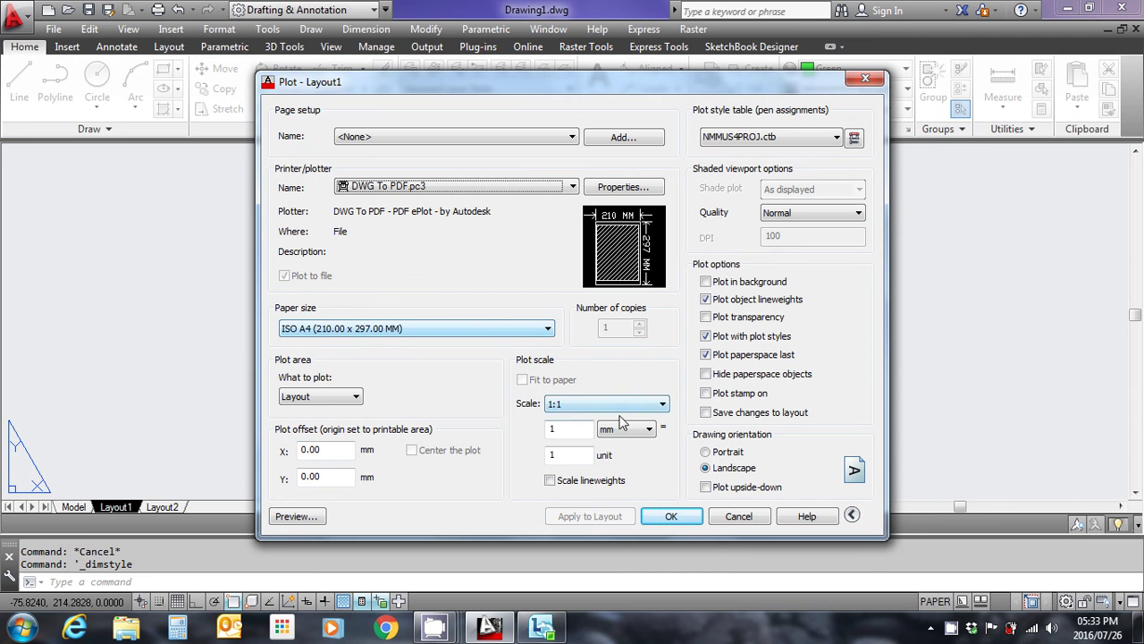
{"action": "left_click", "coordinate": [295, 516]}
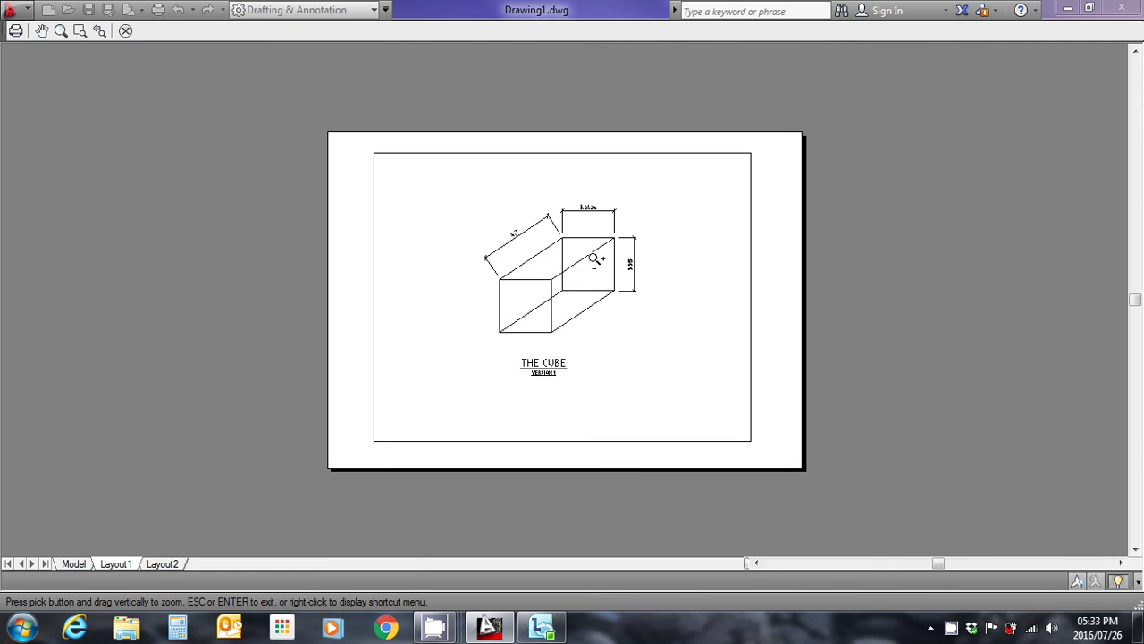
Examine the title text, box edges and dimensions up close in the plot preview, then the whole sheet.
{"action": "scroll", "coordinate": [568, 278], "scroll_direction": "up", "scroll_amount": 2}
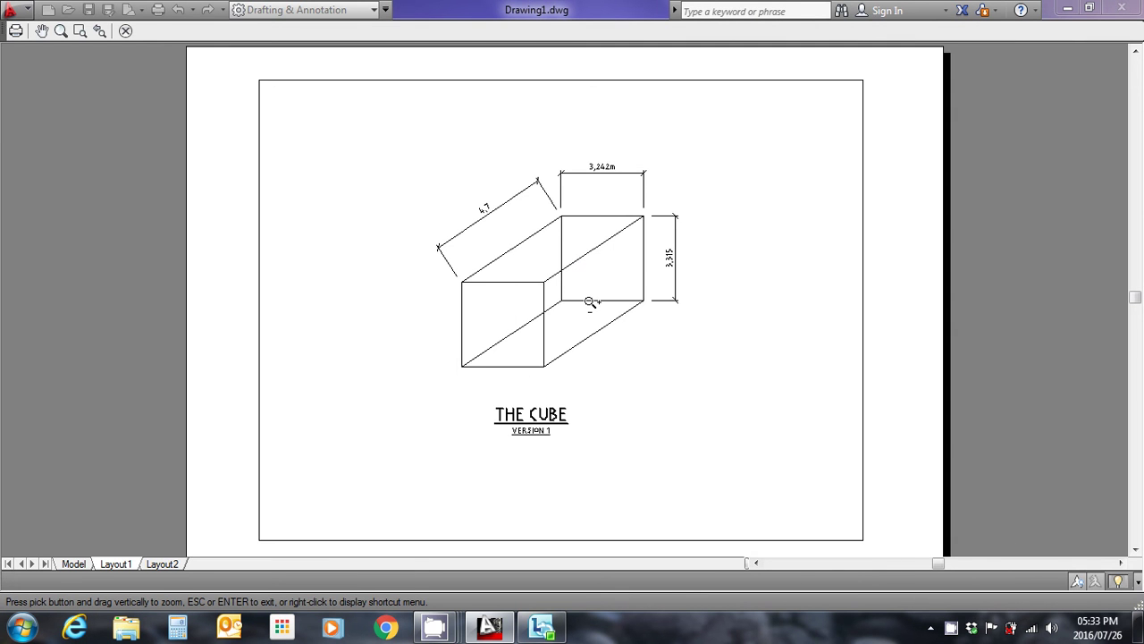
{"action": "scroll", "coordinate": [589, 302], "scroll_direction": "up", "scroll_amount": 2}
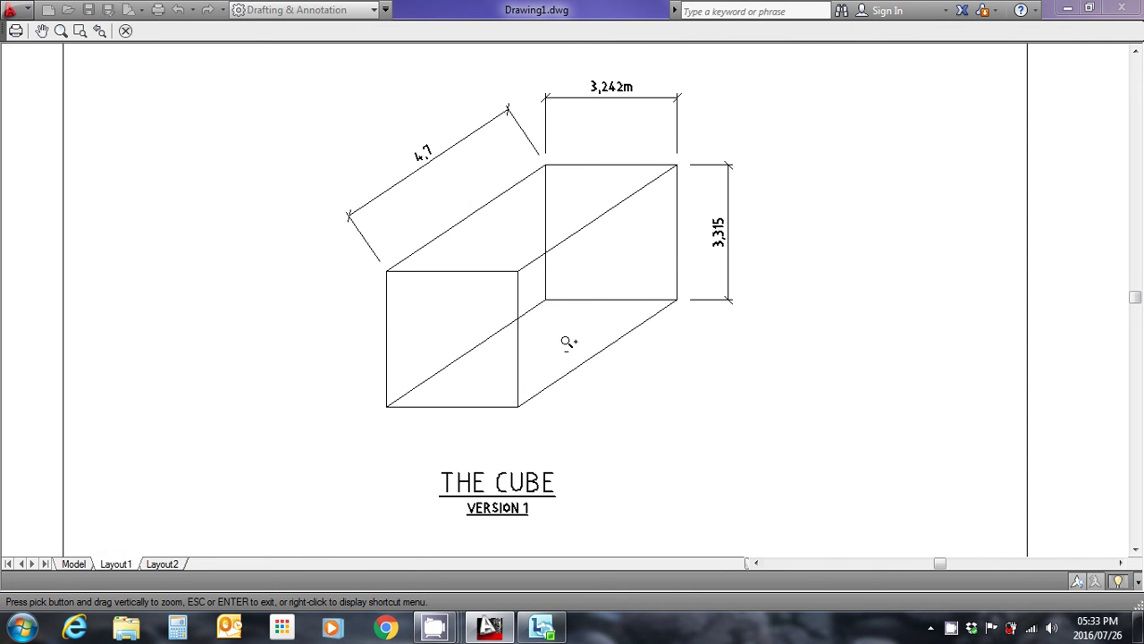
{"action": "scroll", "coordinate": [577, 420], "scroll_direction": "up", "scroll_amount": 6}
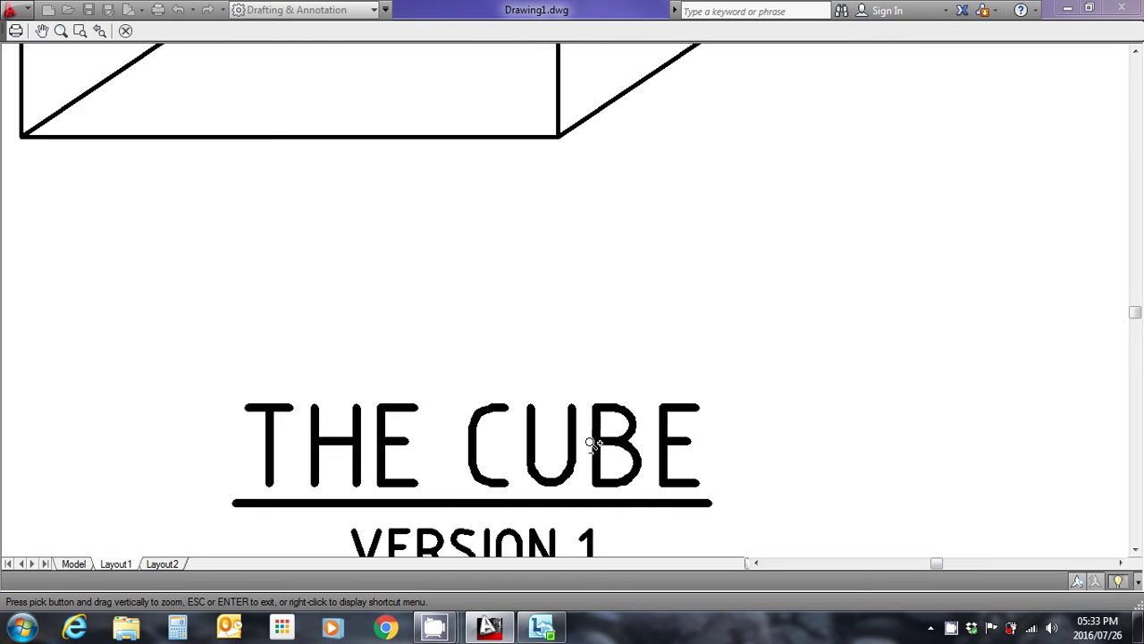
{"action": "middle_click_drag", "start_coordinate": [578, 420], "coordinate": [605, 301]}
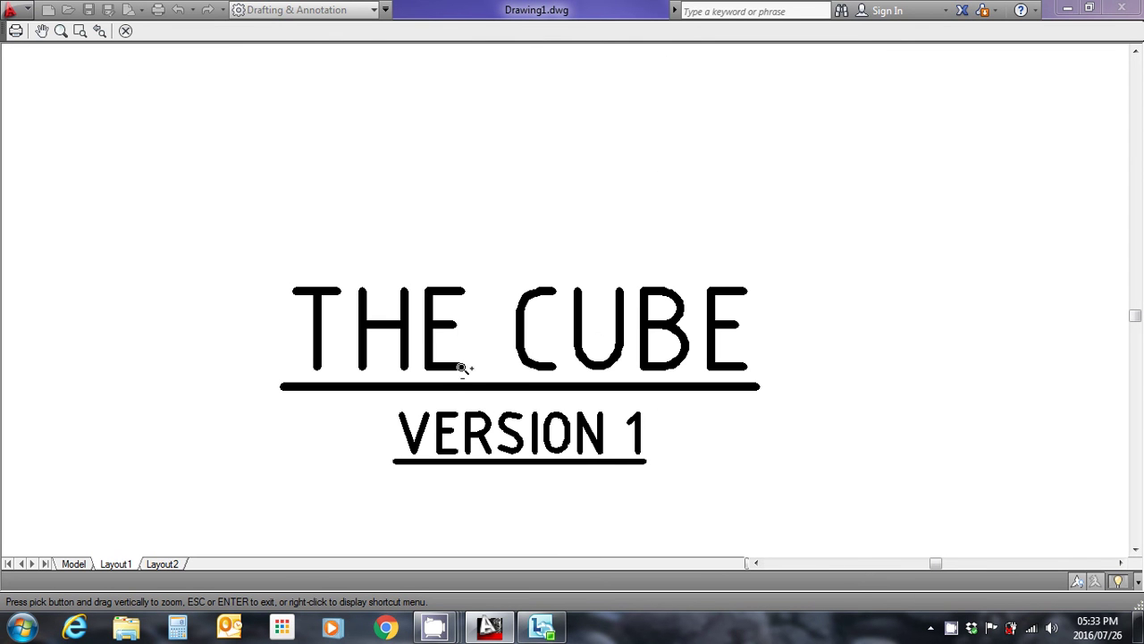
{"action": "scroll", "coordinate": [510, 379], "scroll_direction": "down", "scroll_amount": 6}
{"action": "middle_click_drag", "start_coordinate": [579, 323], "coordinate": [508, 434]}
{"action": "scroll", "coordinate": [549, 287], "scroll_direction": "up", "scroll_amount": 2}
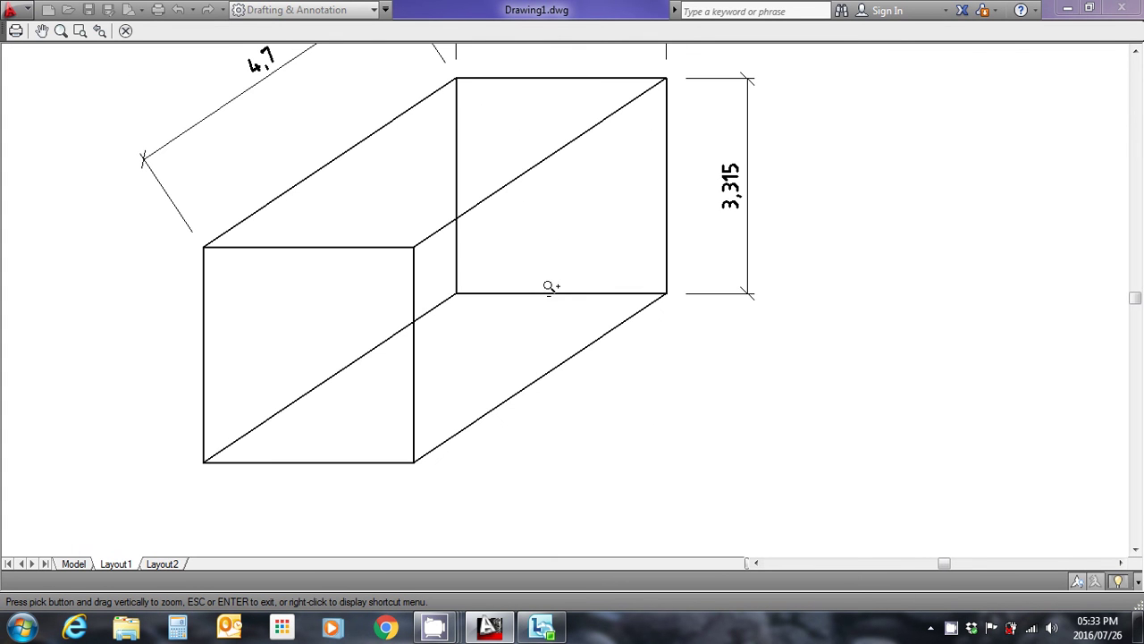
{"action": "middle_click_drag", "start_coordinate": [597, 284], "coordinate": [546, 349]}
{"action": "left_click_drag", "start_coordinate": [546, 349], "coordinate": [578, 245]}
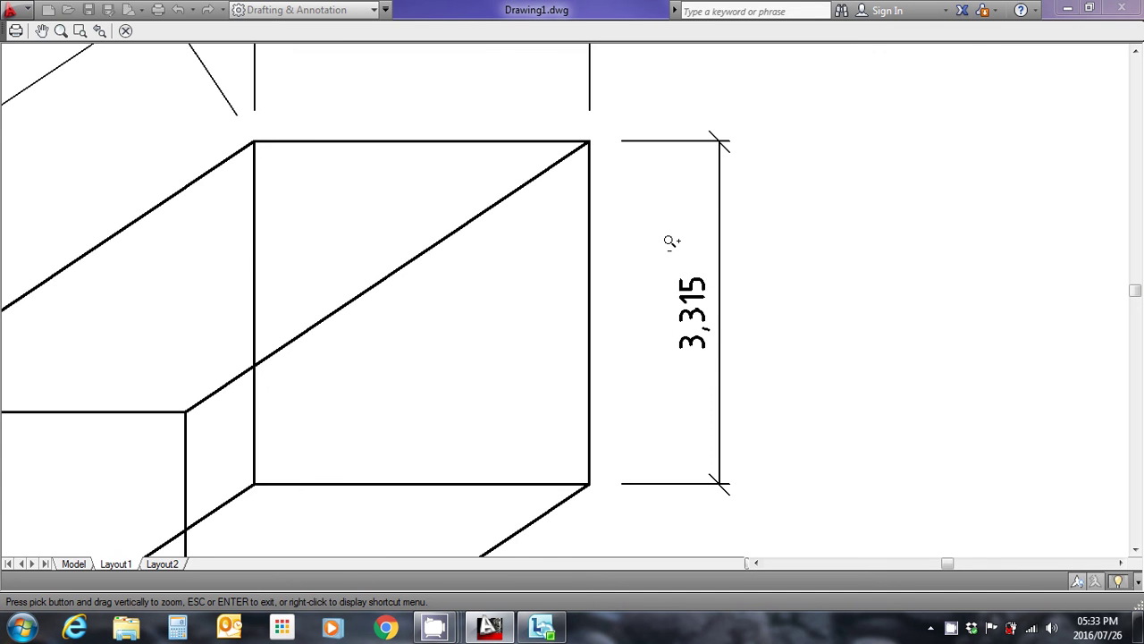
{"action": "scroll", "coordinate": [688, 259], "scroll_direction": "down", "scroll_amount": 4}
{"action": "scroll", "coordinate": [677, 184], "scroll_direction": "down", "scroll_amount": 4}
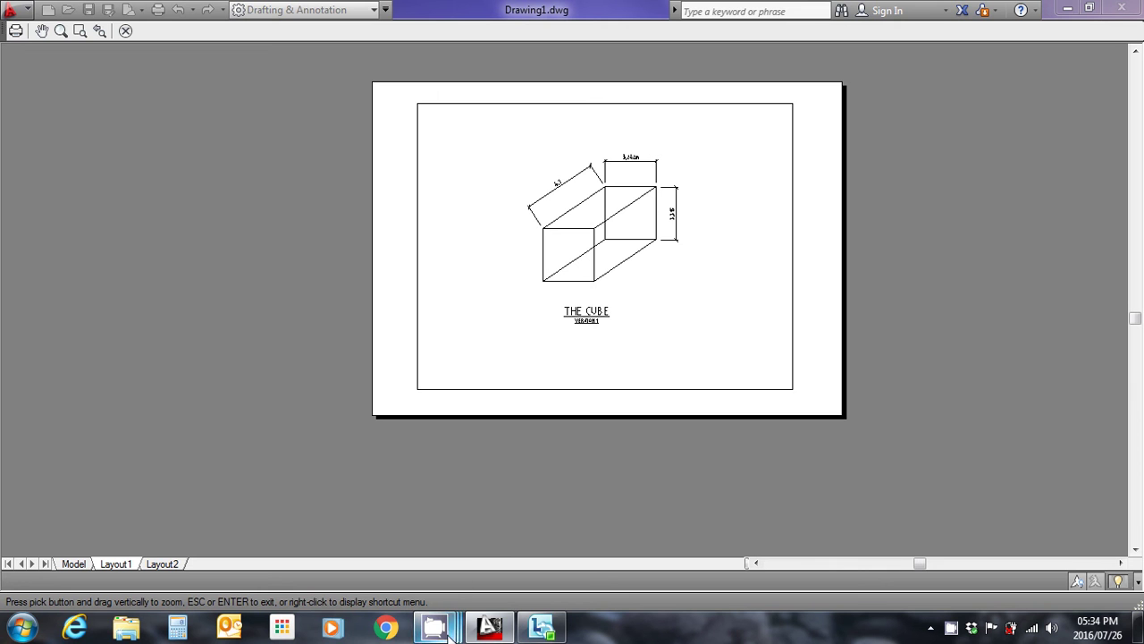
{"action": "mouse_move", "coordinate": [449, 633]}
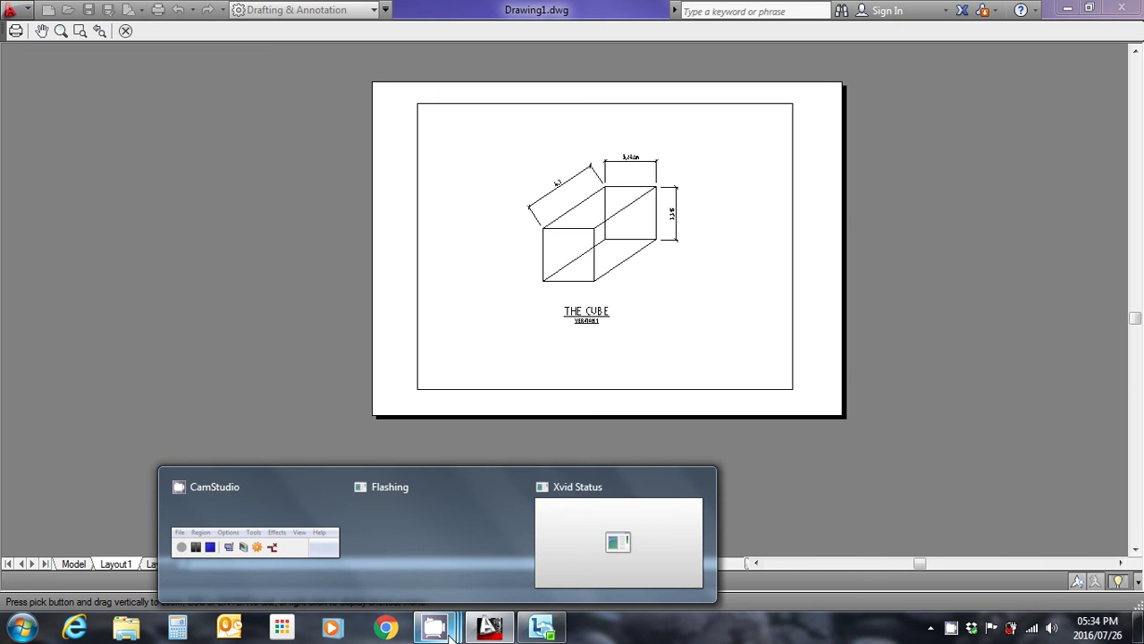